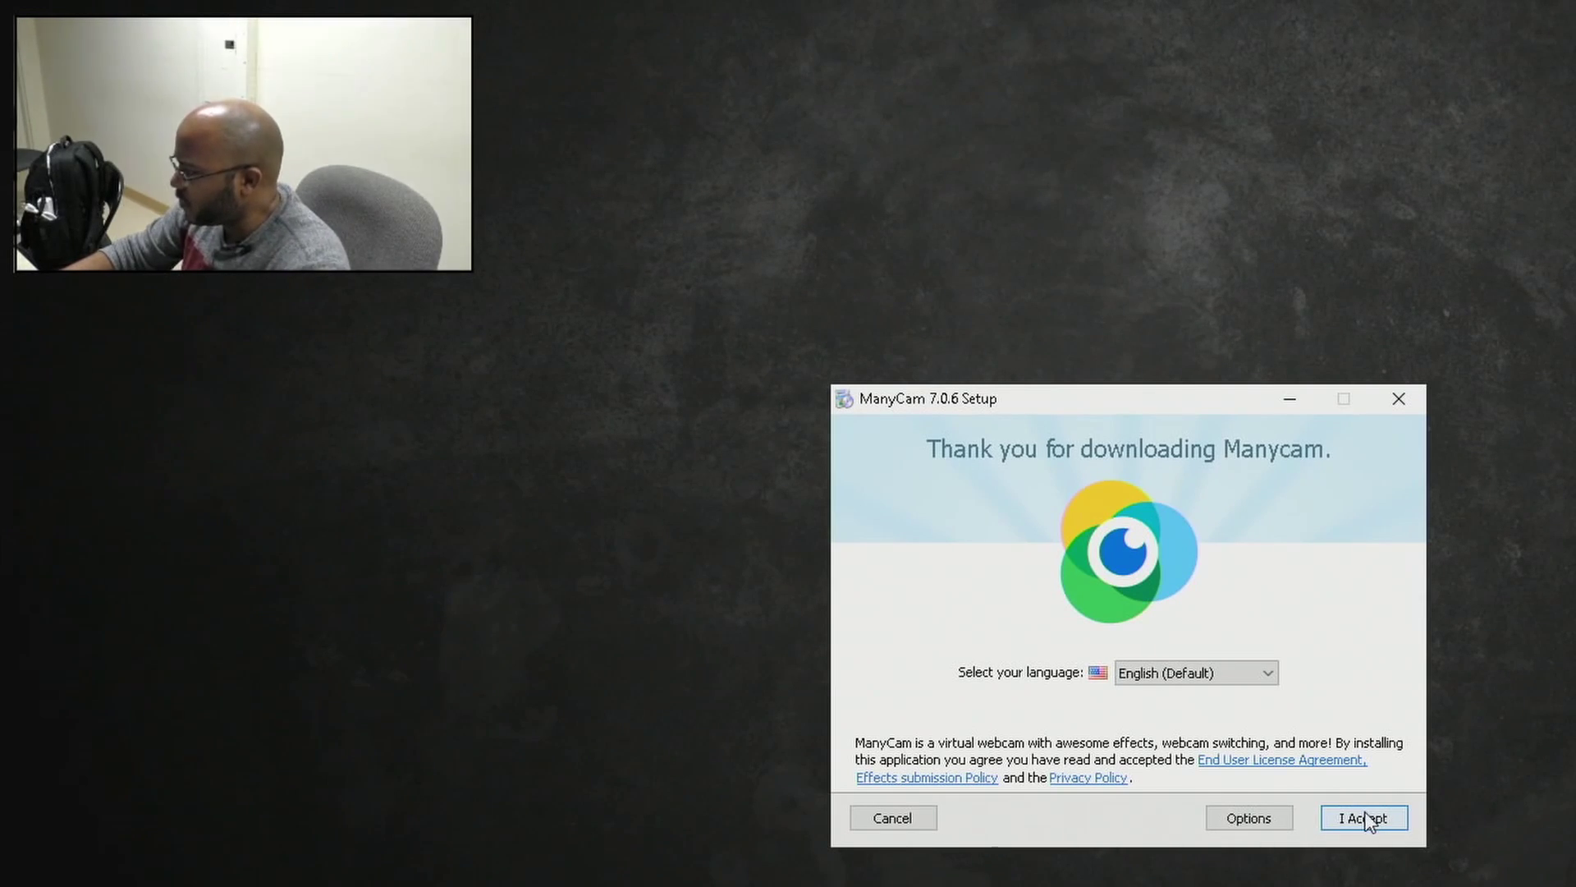
# Step: Accept the licence, view the install details, and finish installing ManyCam 7.0.6 so it launches
pyautogui.click(1377, 829)
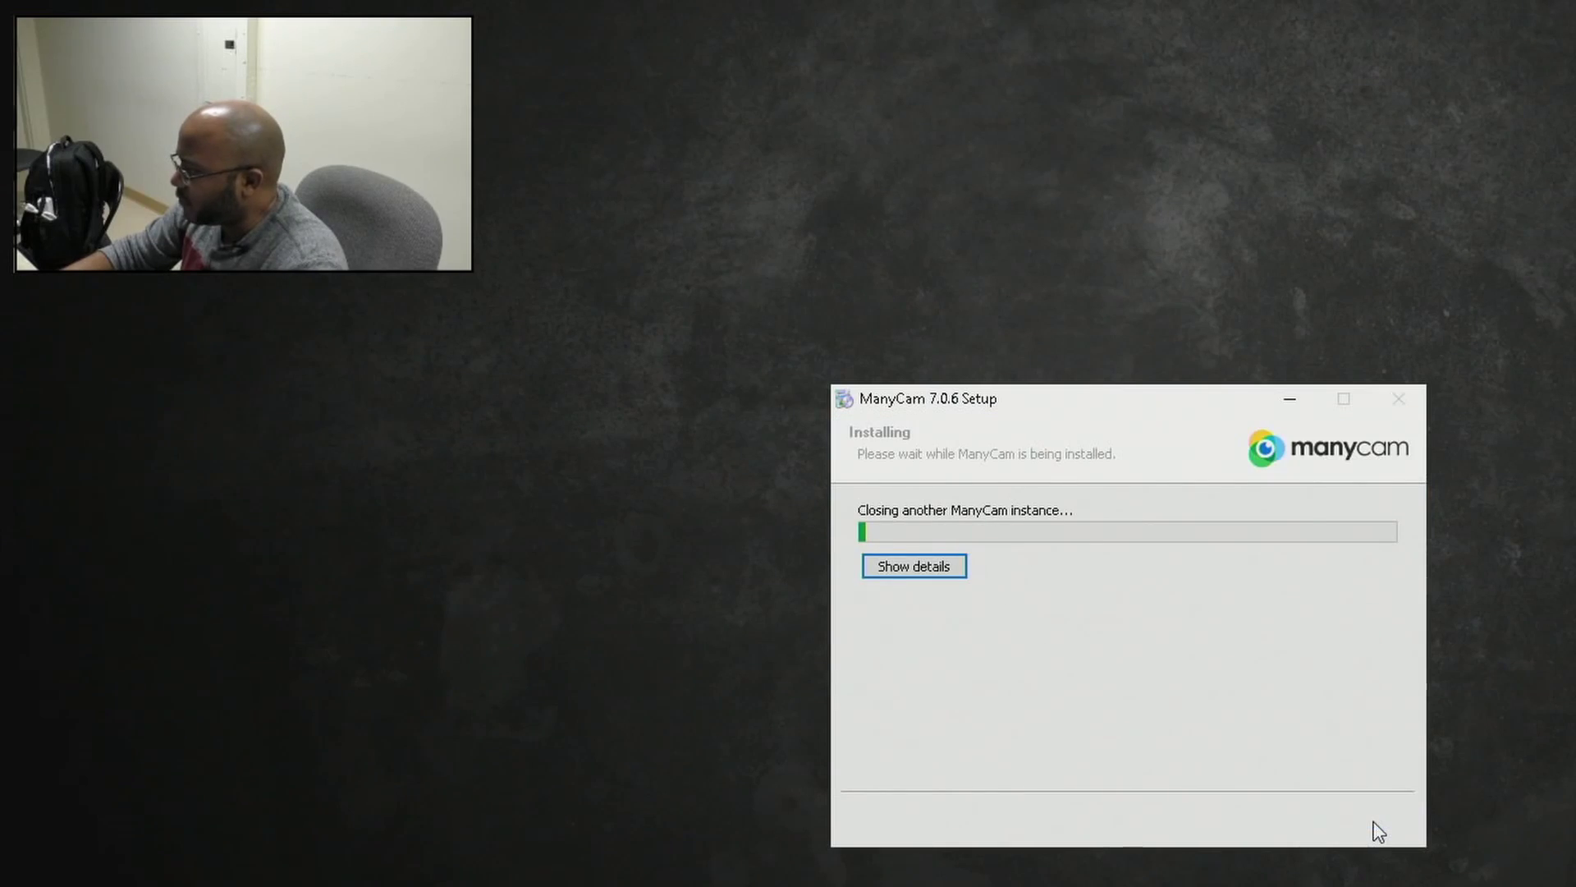
pyautogui.click(914, 566)
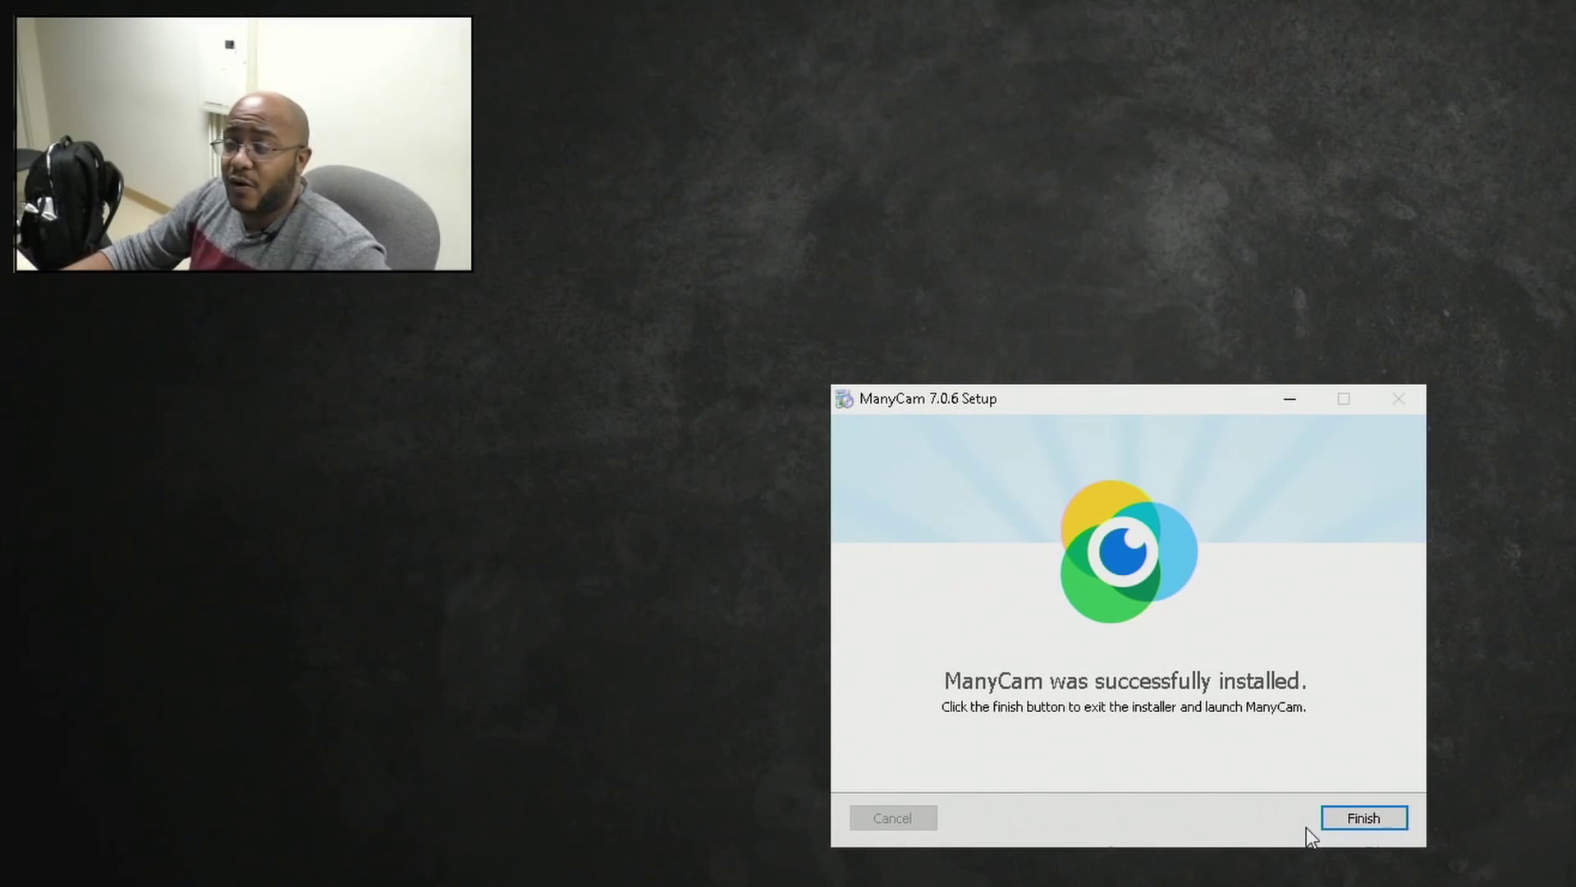
pyautogui.click(1359, 819)
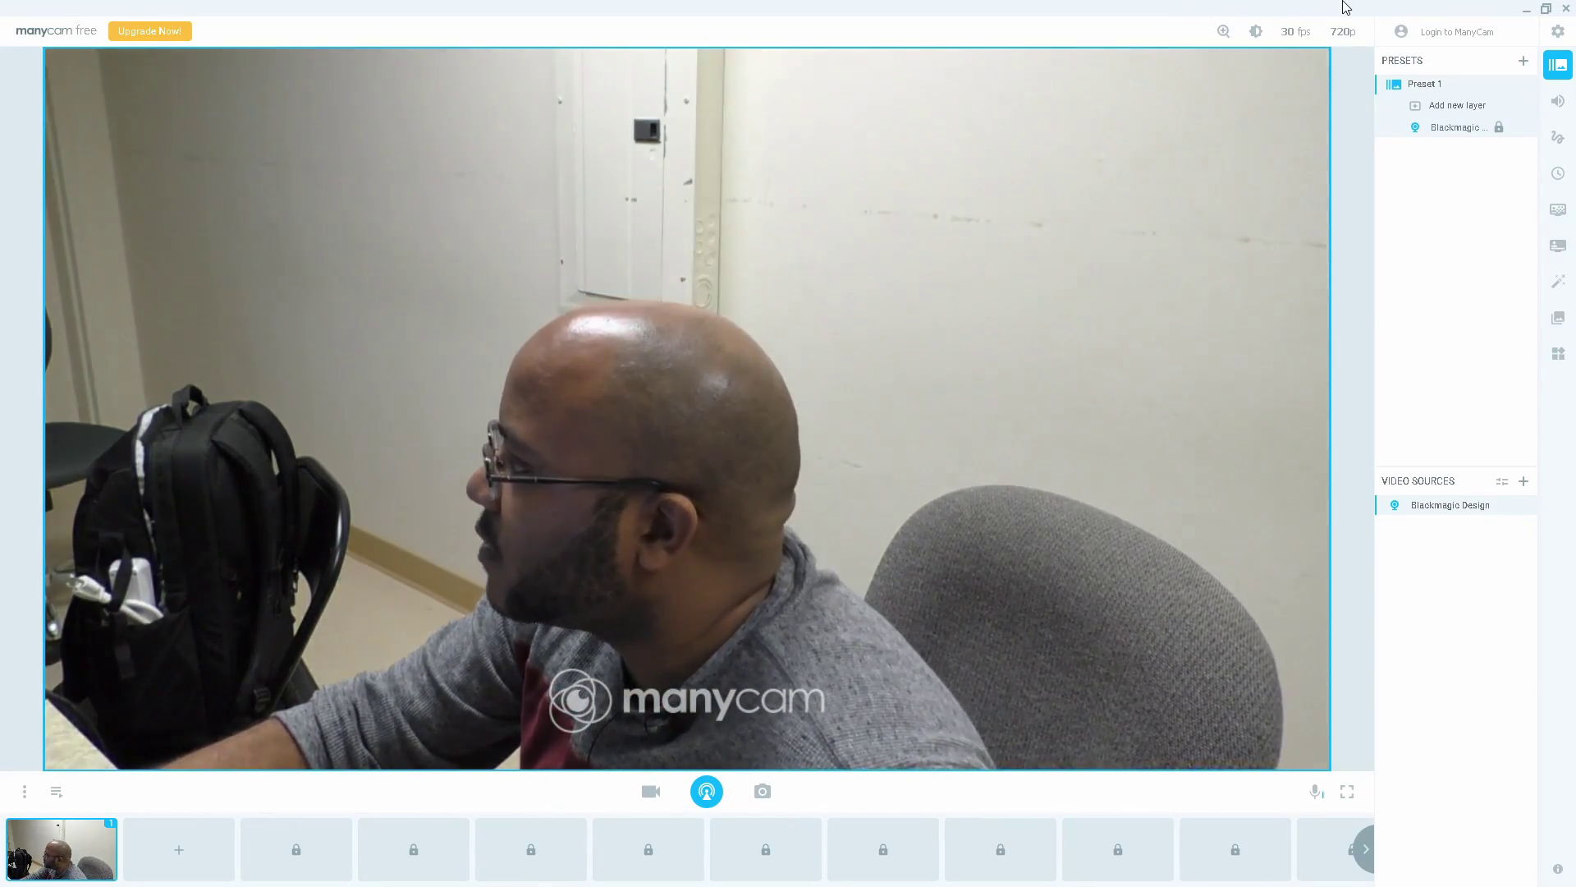
# Step: Turn off Run ManyCam on Startup and new-version notifications, and dismiss the upgrade popup
pyautogui.click(1560, 35)
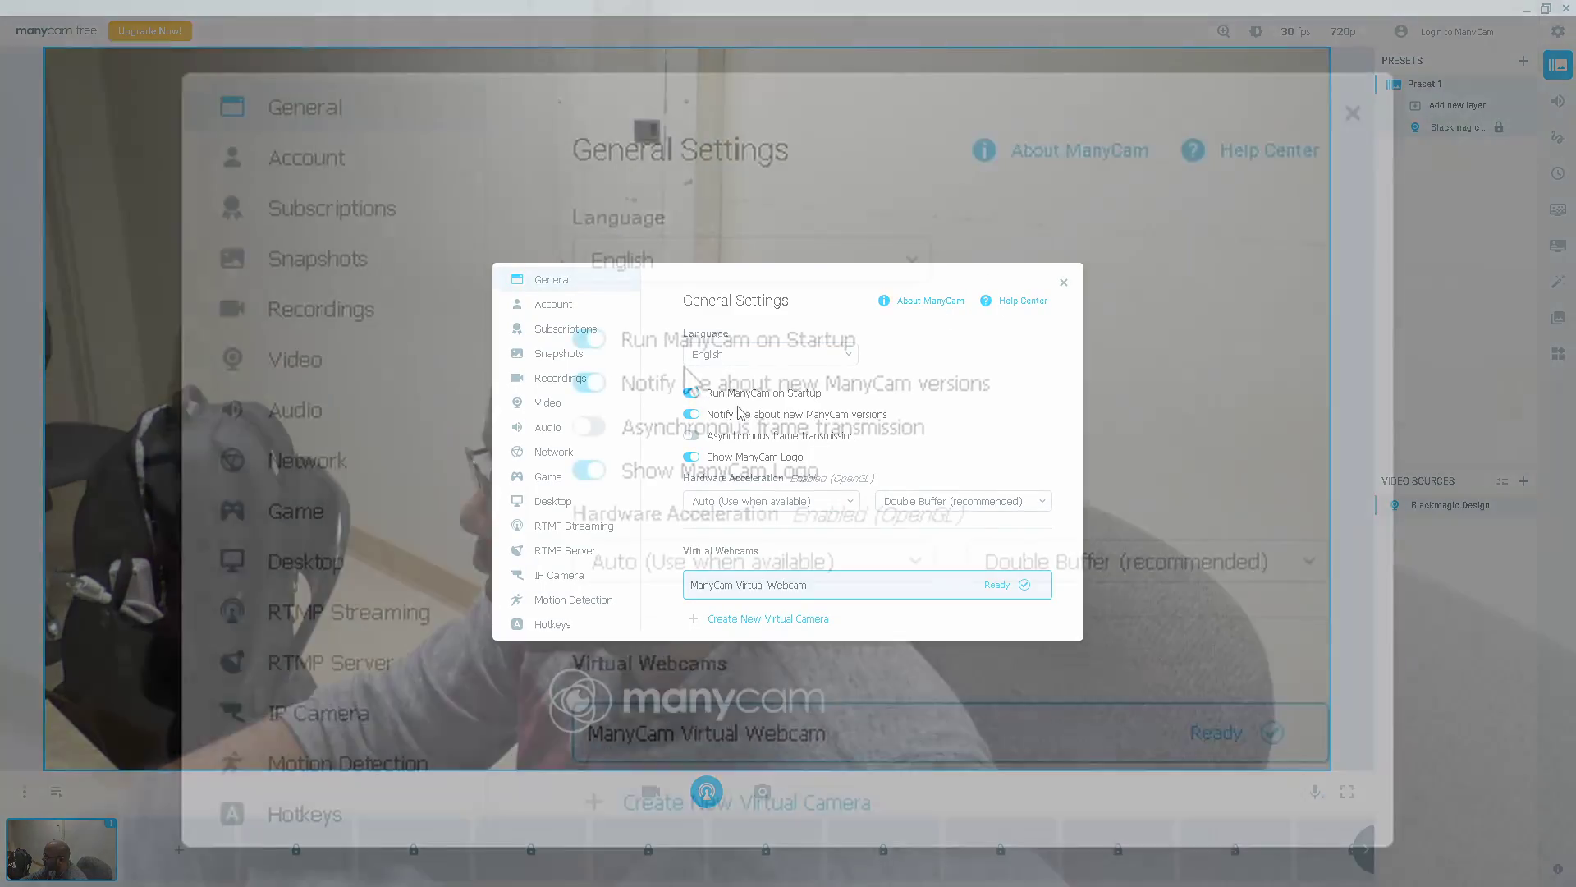
pyautogui.click(692, 393)
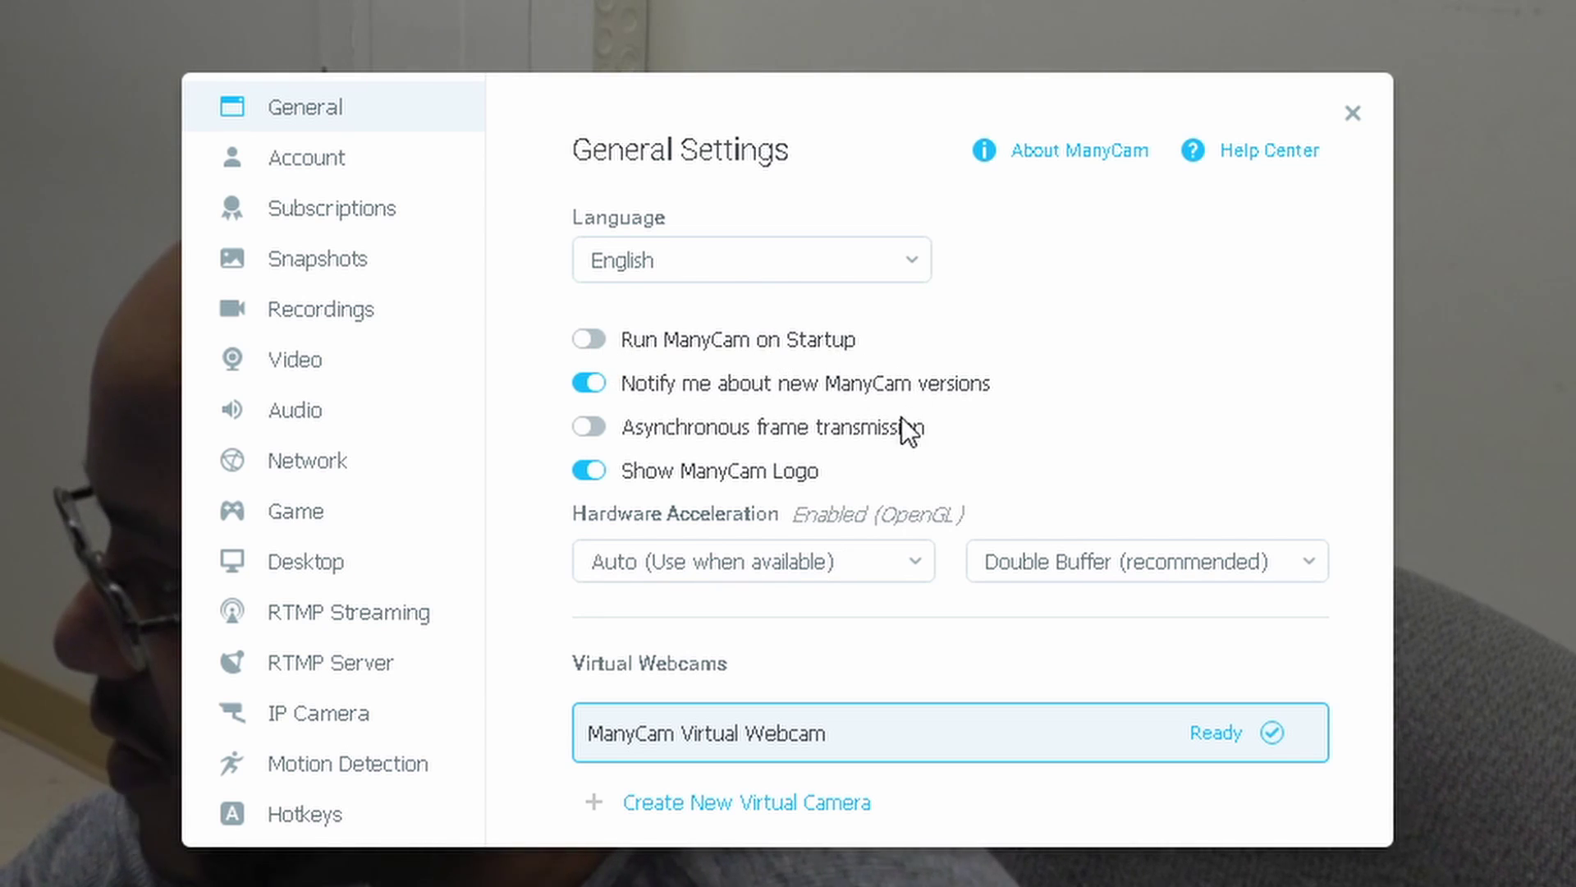
pyautogui.click(587, 389)
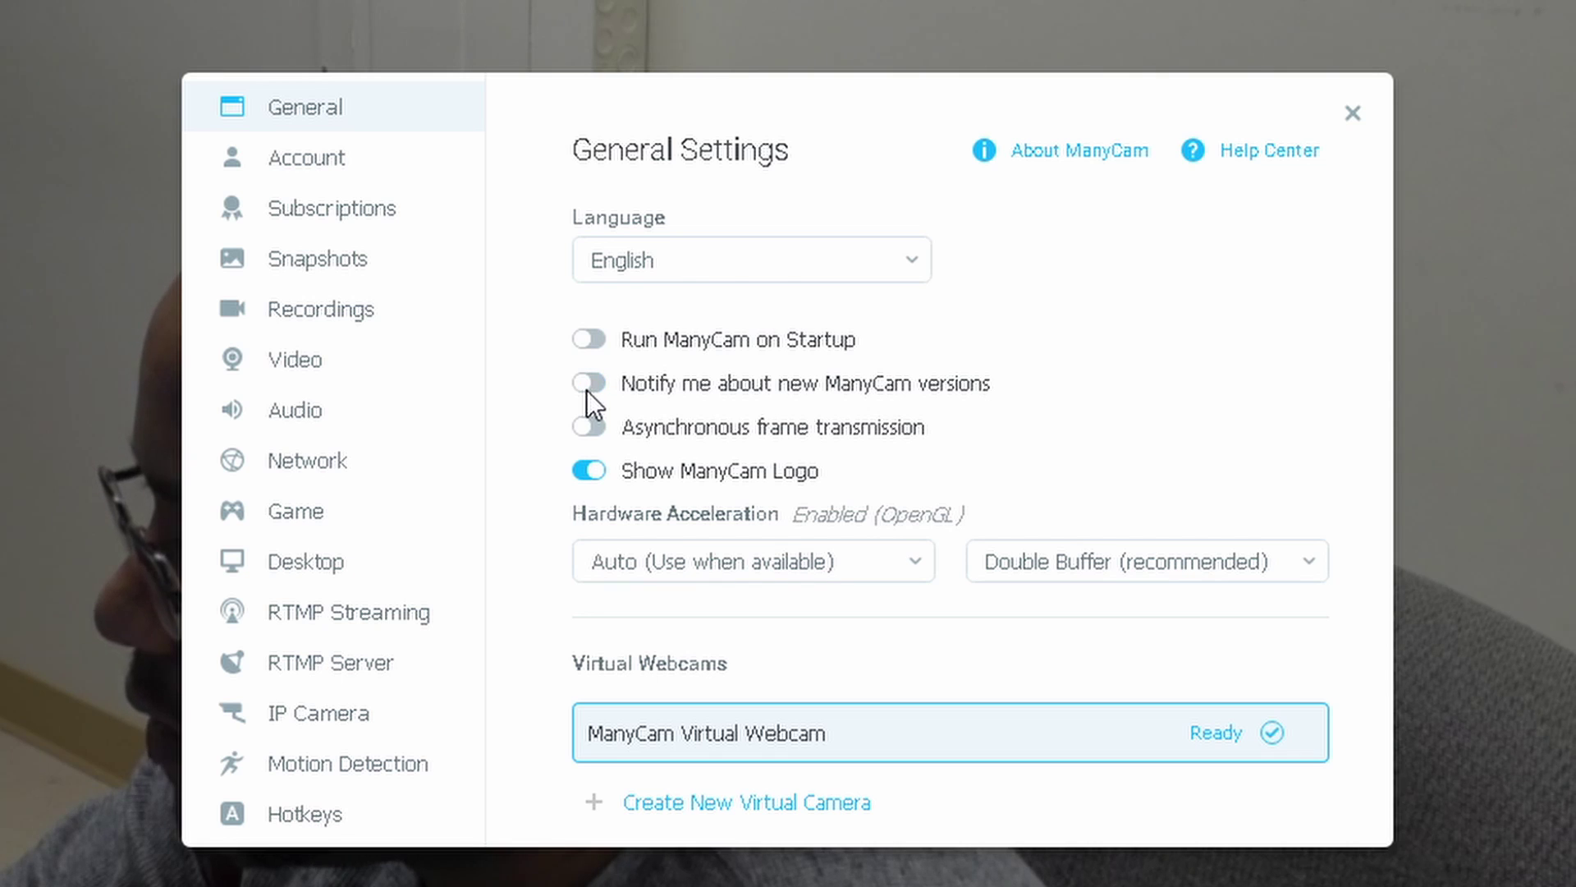
pyautogui.click(599, 471)
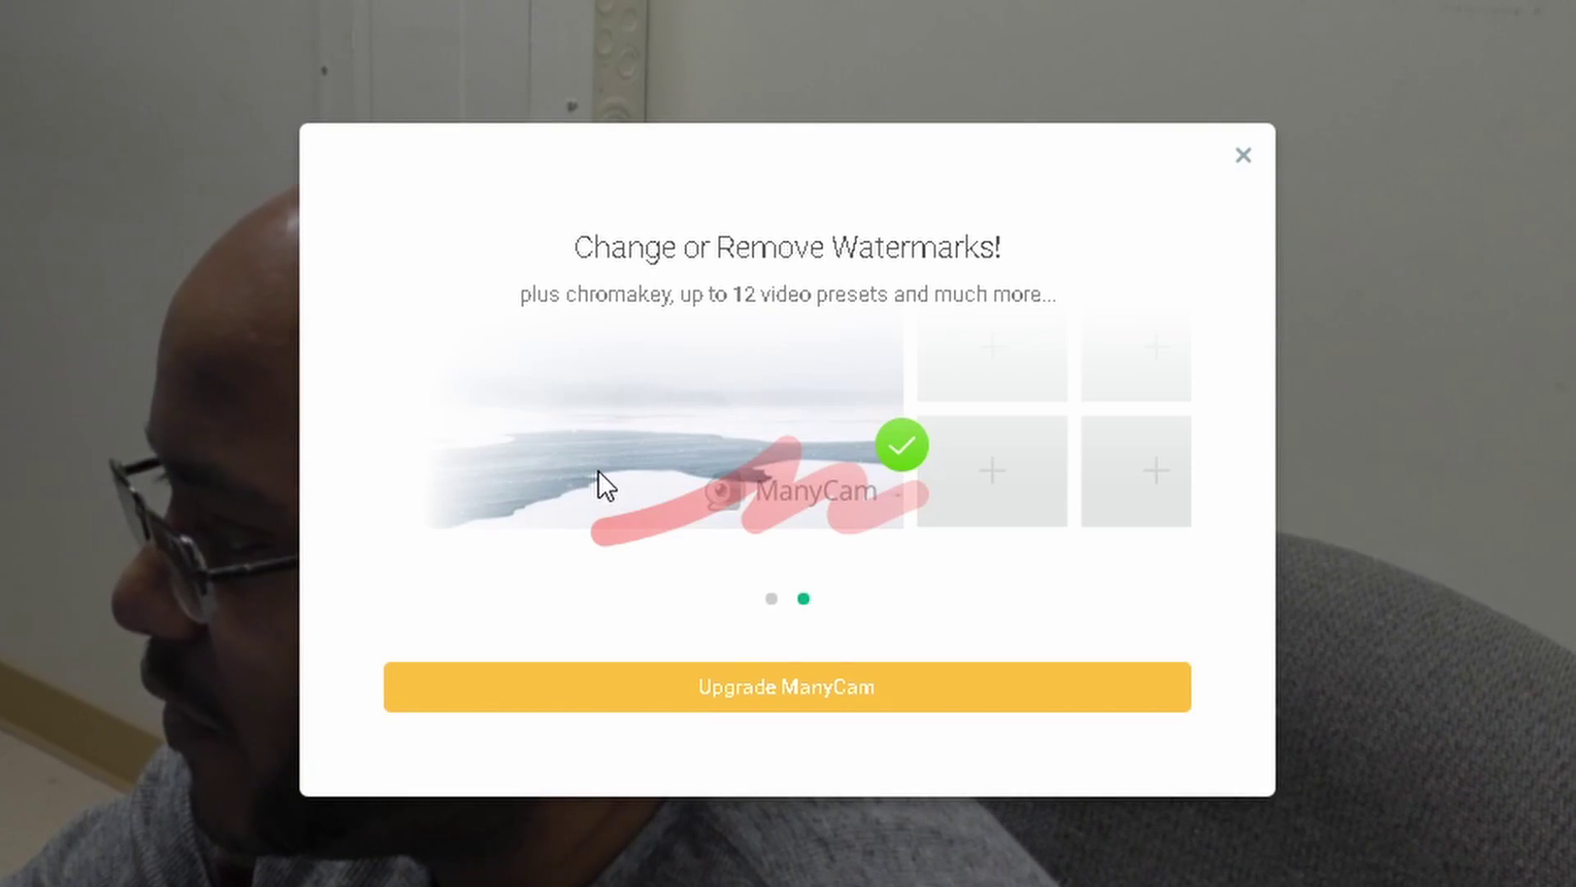
pyautogui.click(1243, 156)
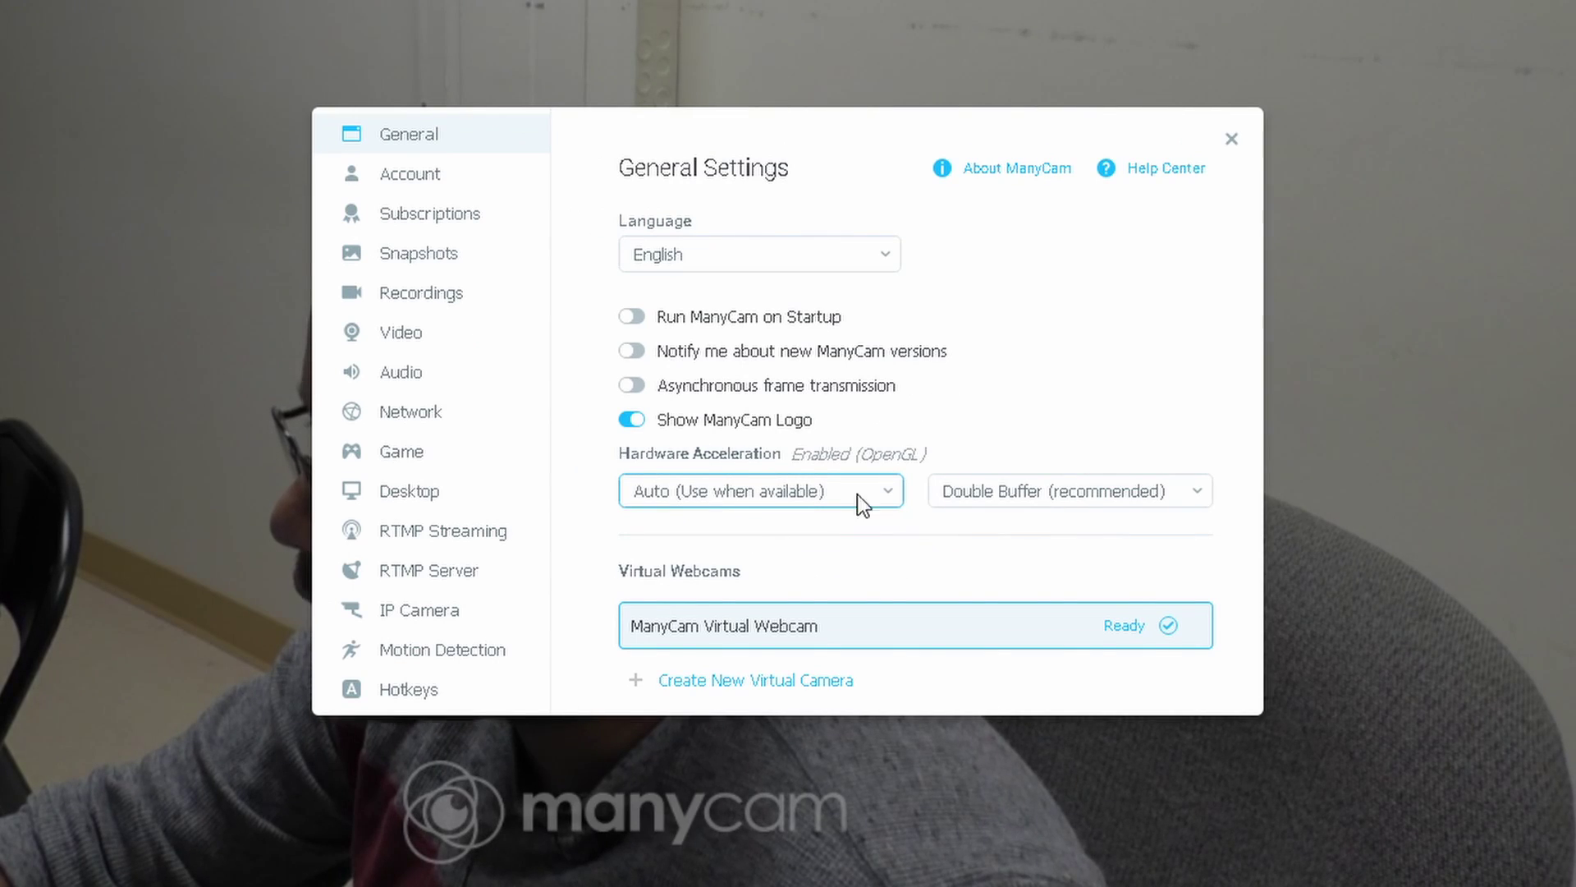
# Step: Keep hardware acceleration on Auto and buffering on Double Buffer
pyautogui.click(889, 498)
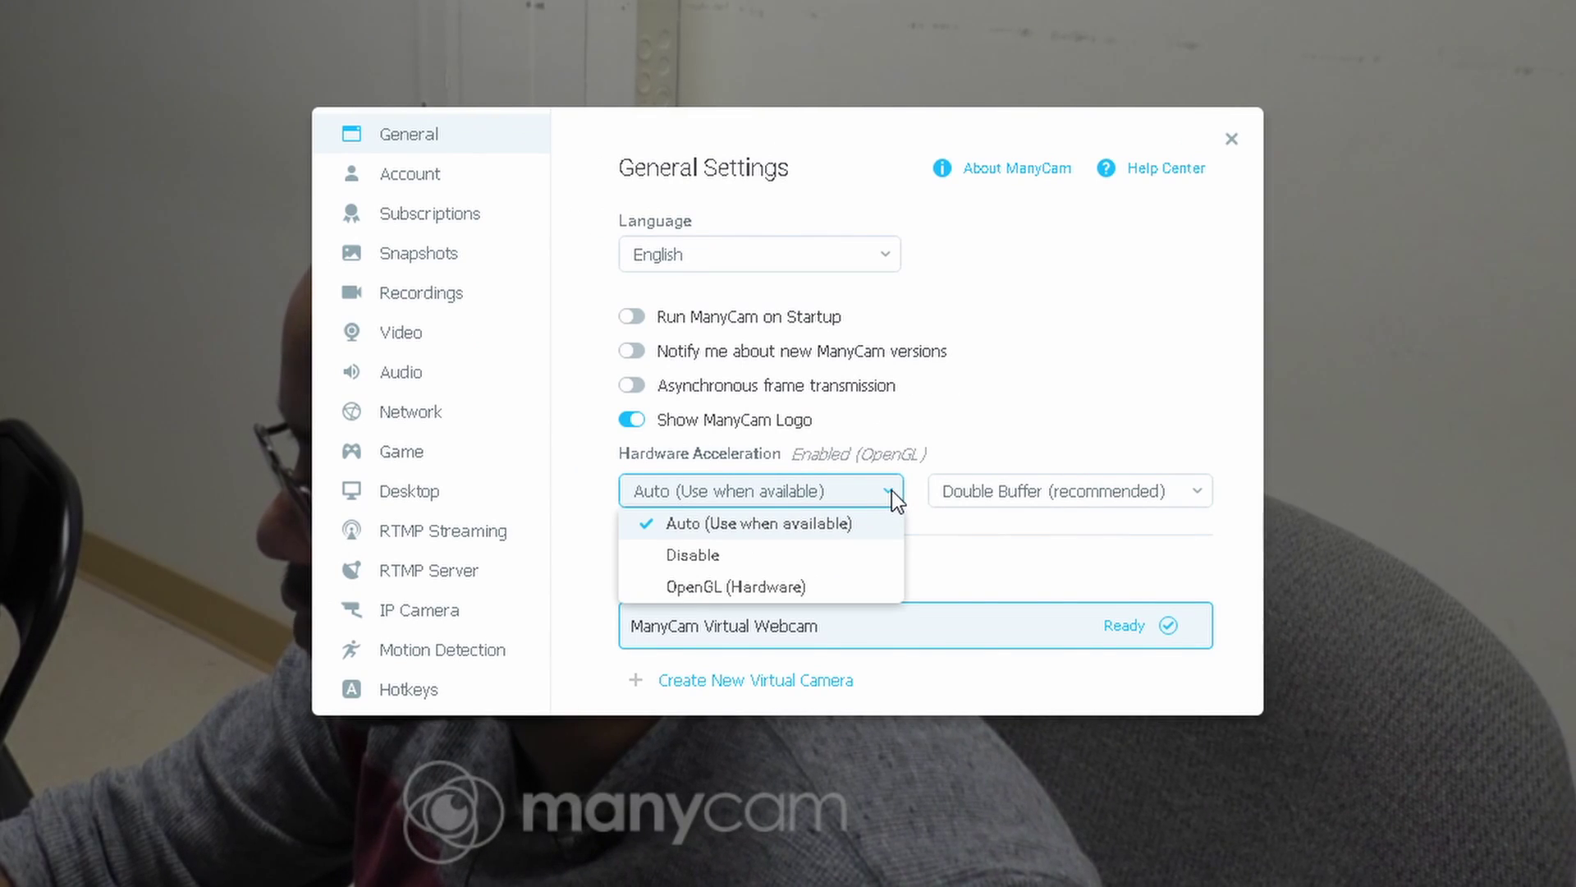
pyautogui.click(892, 490)
pyautogui.click(1171, 490)
pyautogui.click(1171, 490)
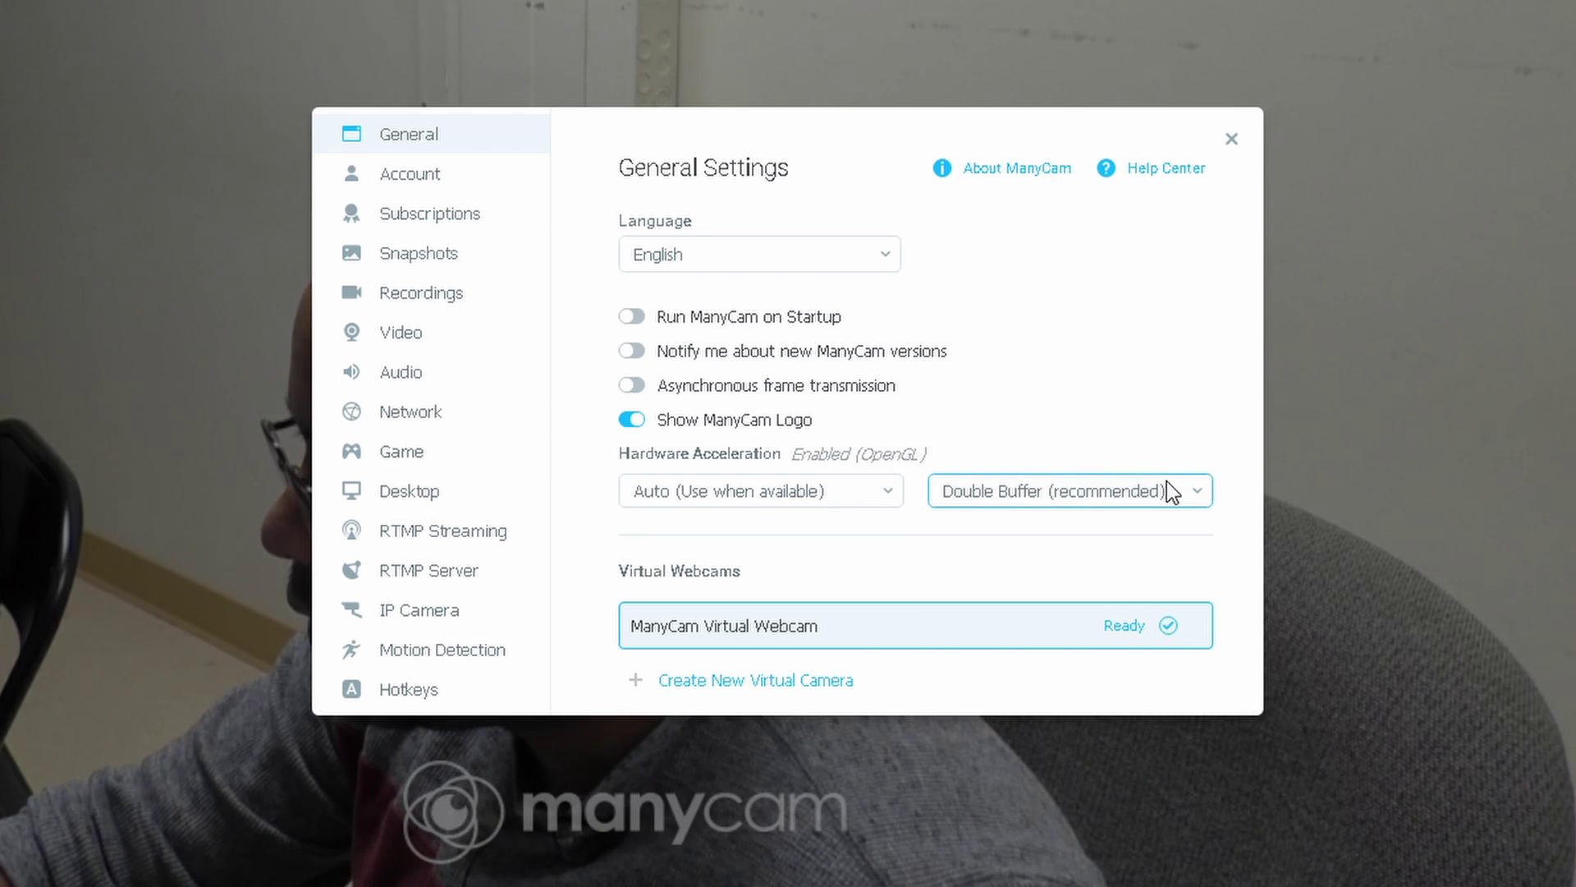
# Step: Browse the Account, Subscriptions, Snapshots and Recordings settings pages, ending on Video settings
pyautogui.click(398, 171)
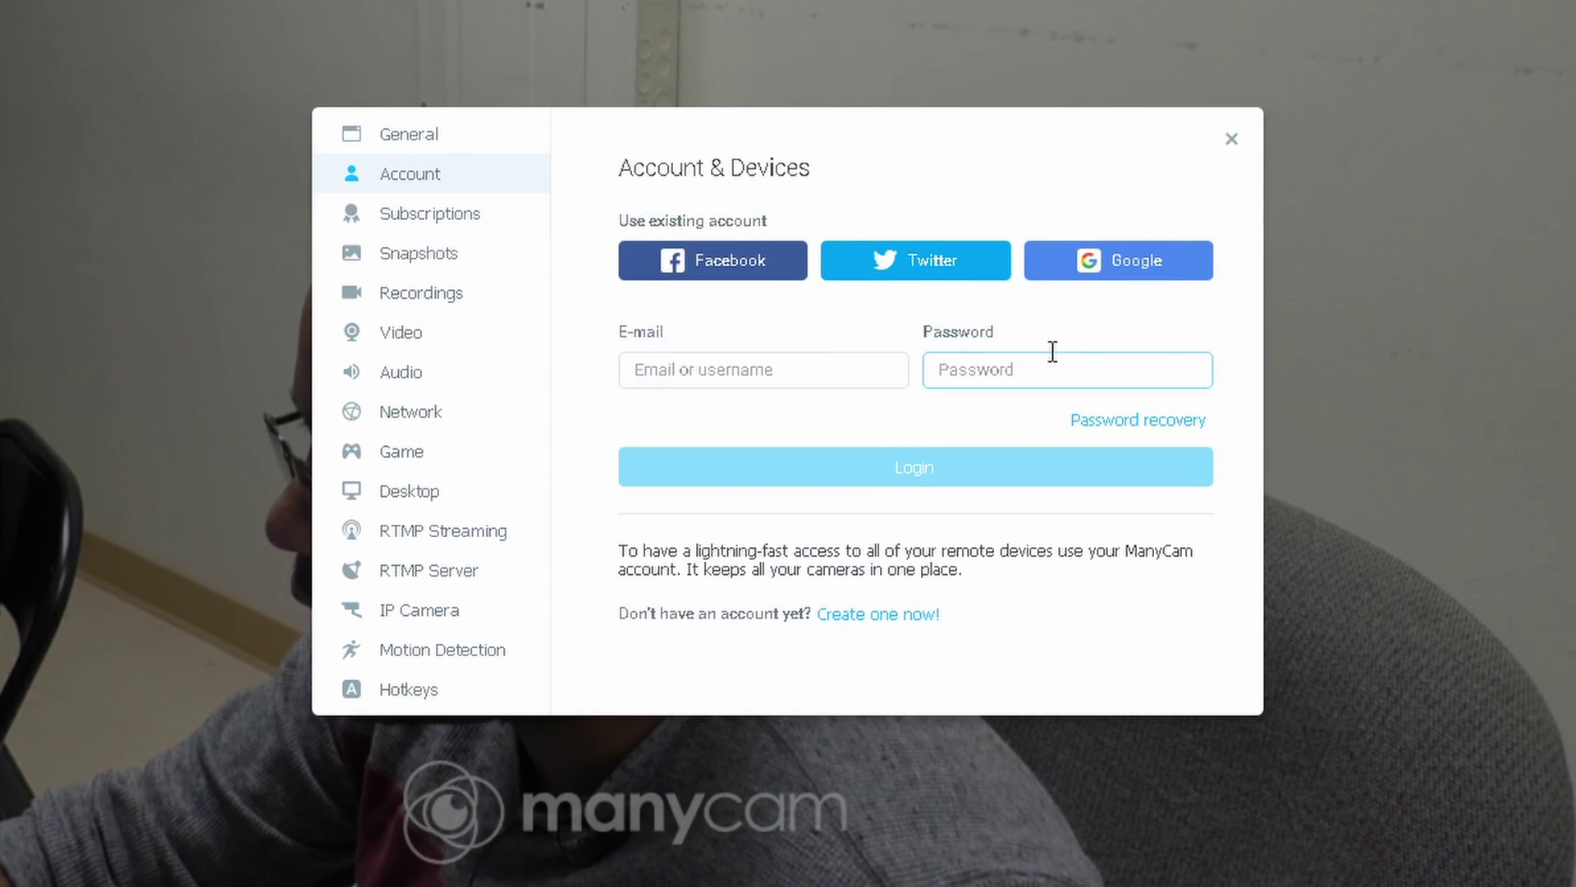
pyautogui.click(383, 212)
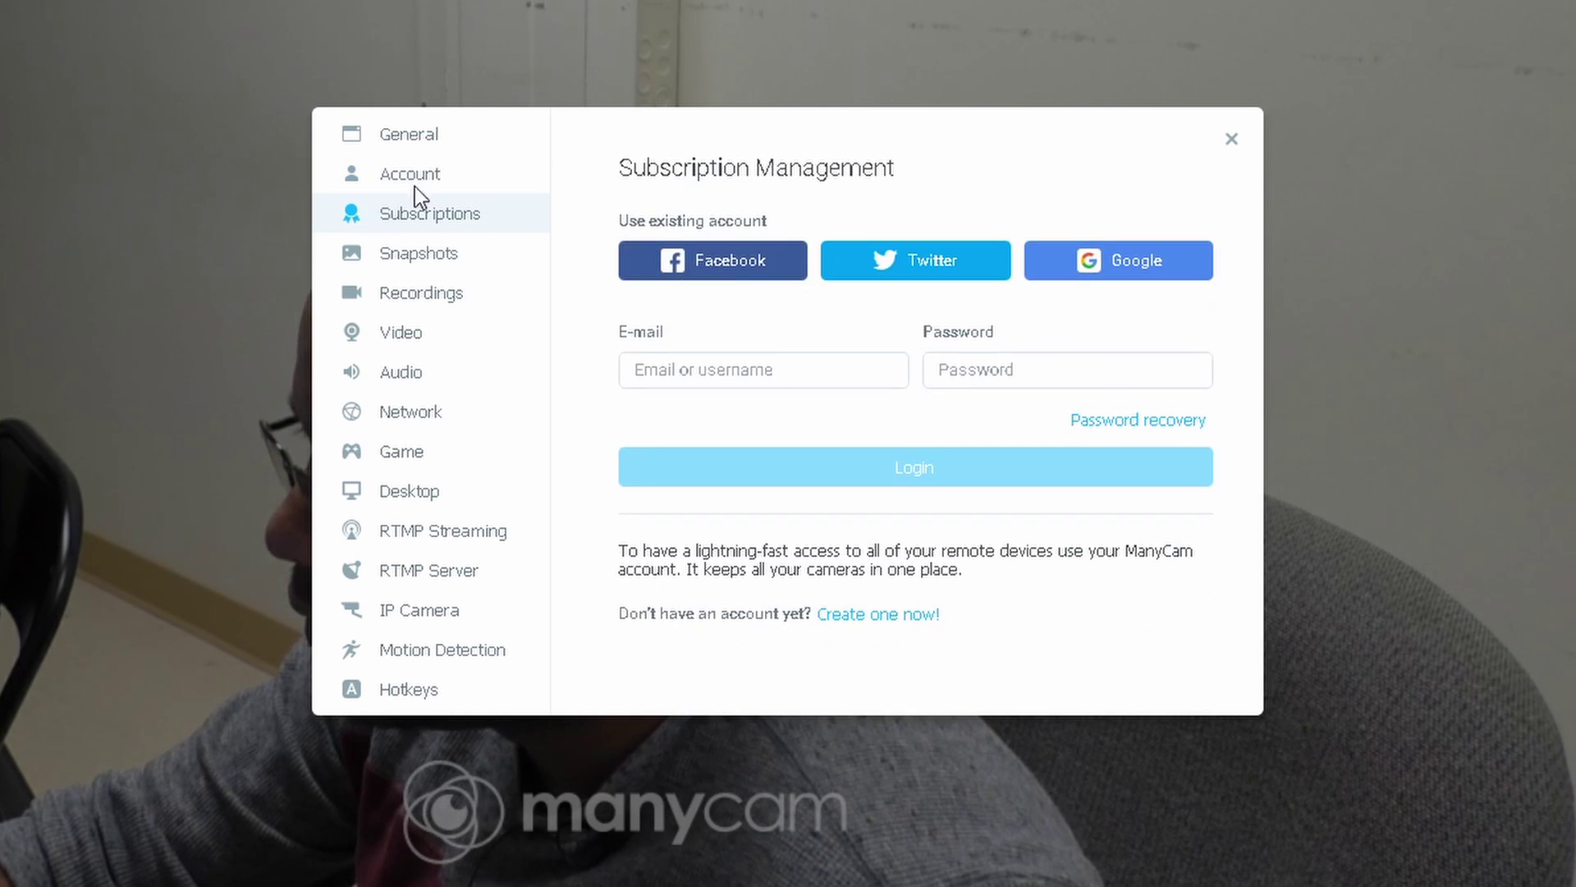
pyautogui.click(413, 255)
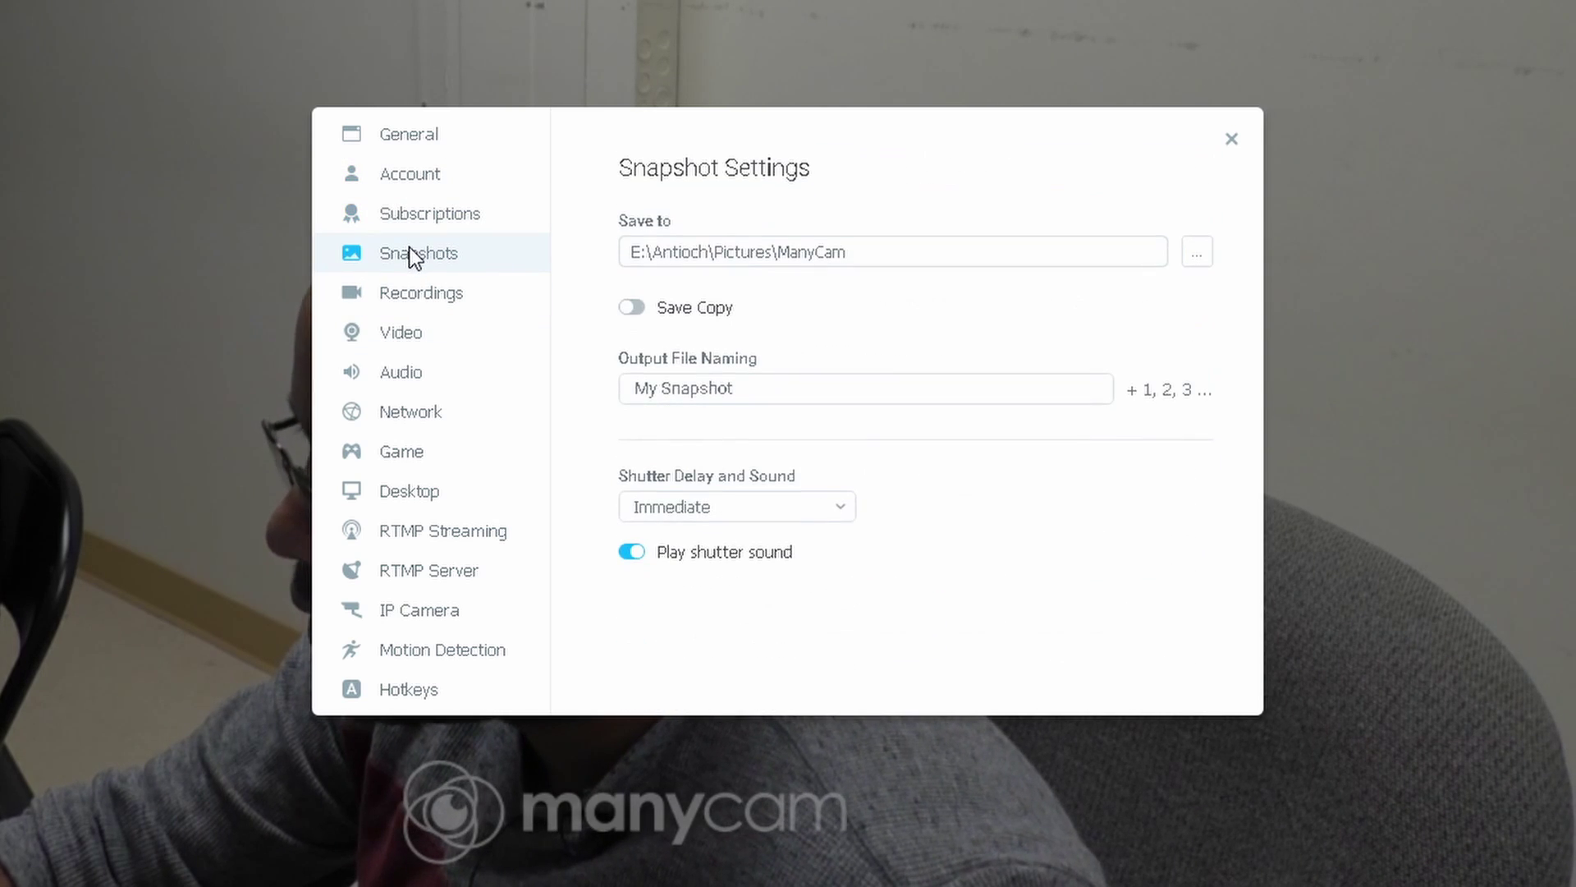
pyautogui.click(427, 299)
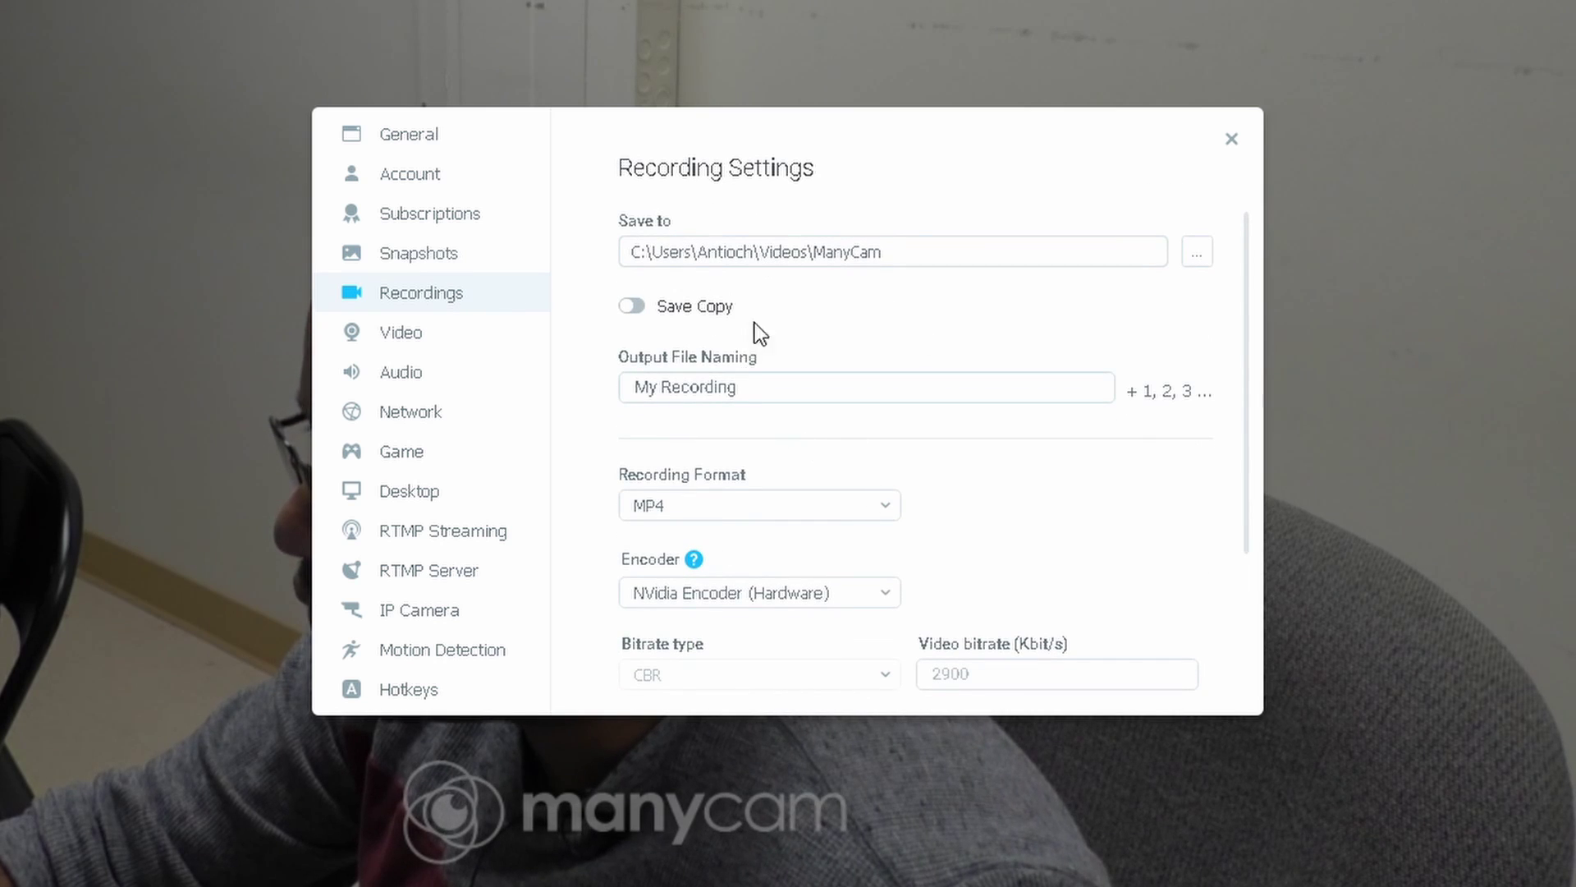
pyautogui.click(410, 343)
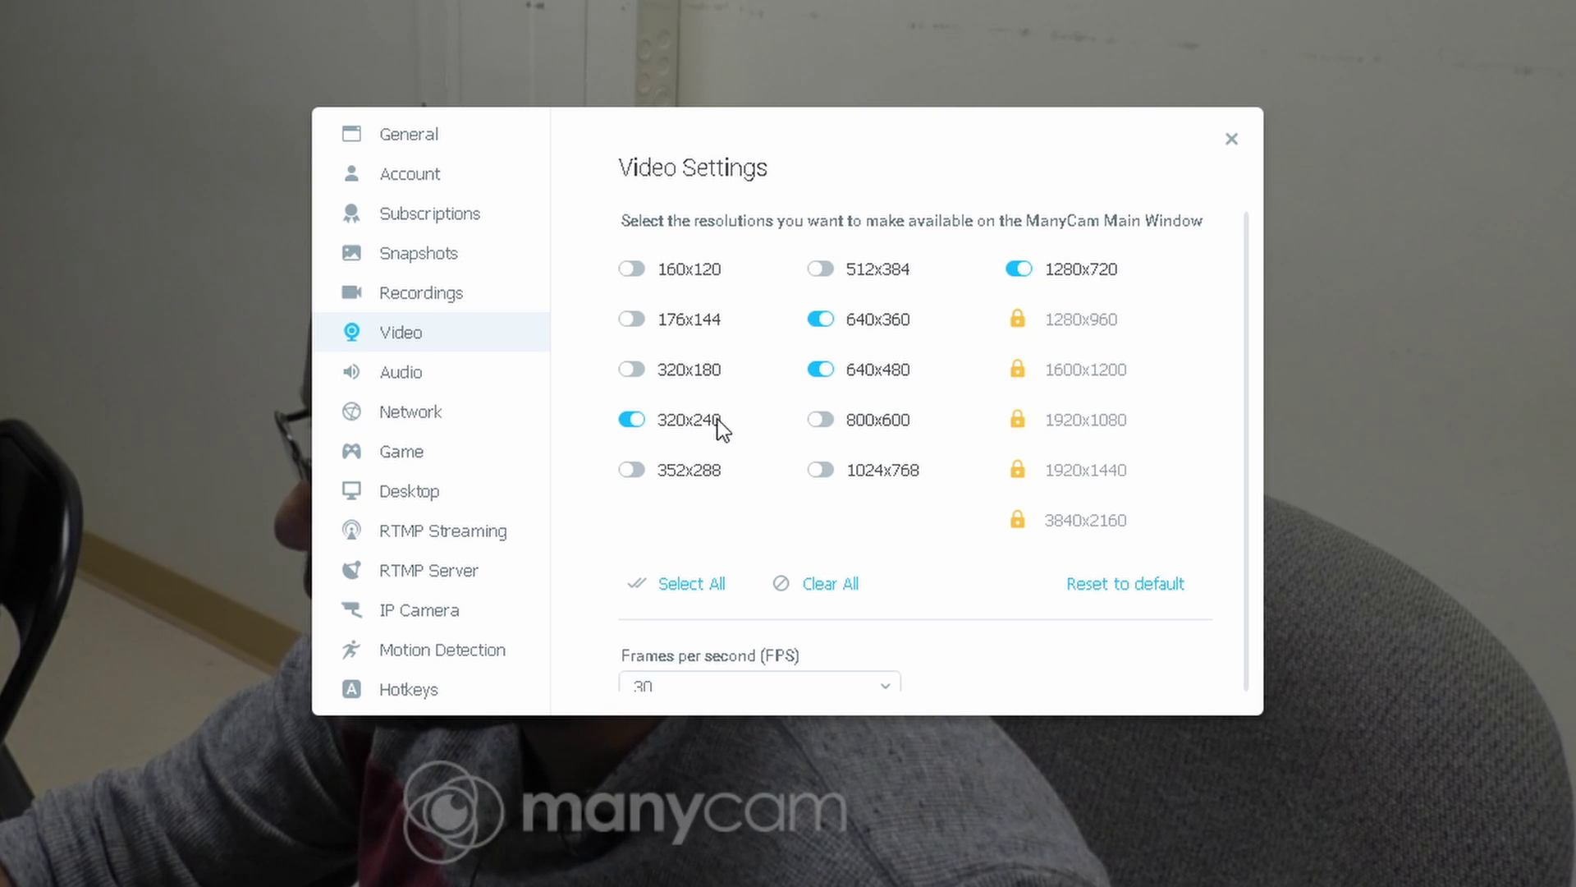
# Step: Disable the 320x240, 640x480 and 640x360 resolutions, set 60 FPS, then view Audio settings
pyautogui.click(634, 420)
pyautogui.click(819, 373)
pyautogui.click(818, 322)
pyautogui.scroll(-1, 853, 410)
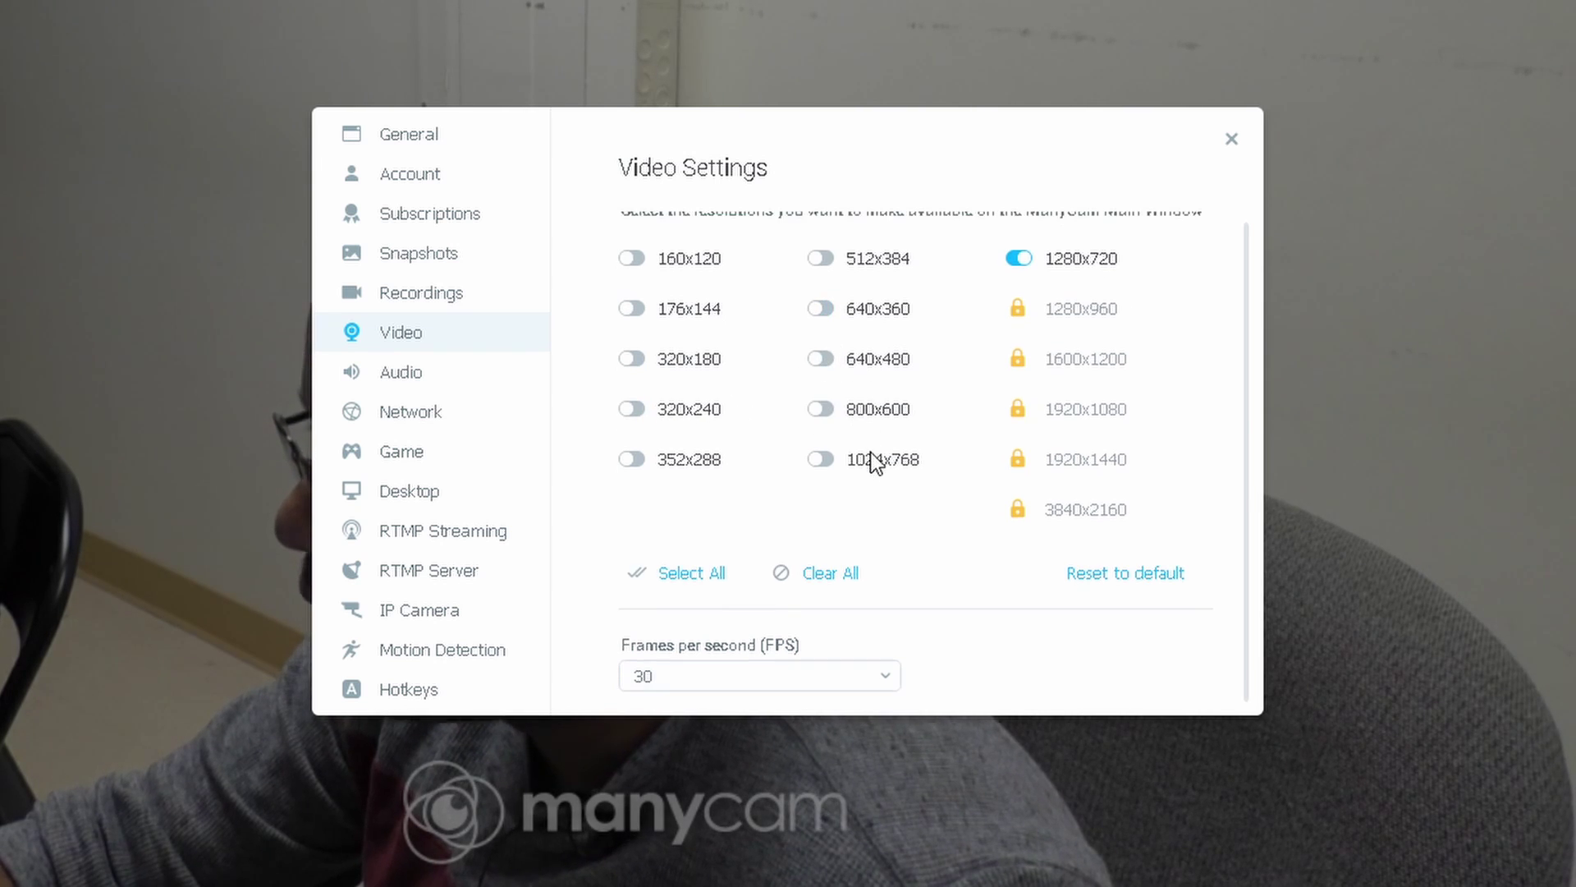
pyautogui.click(827, 690)
pyautogui.press('Down')
pyautogui.press('Return')
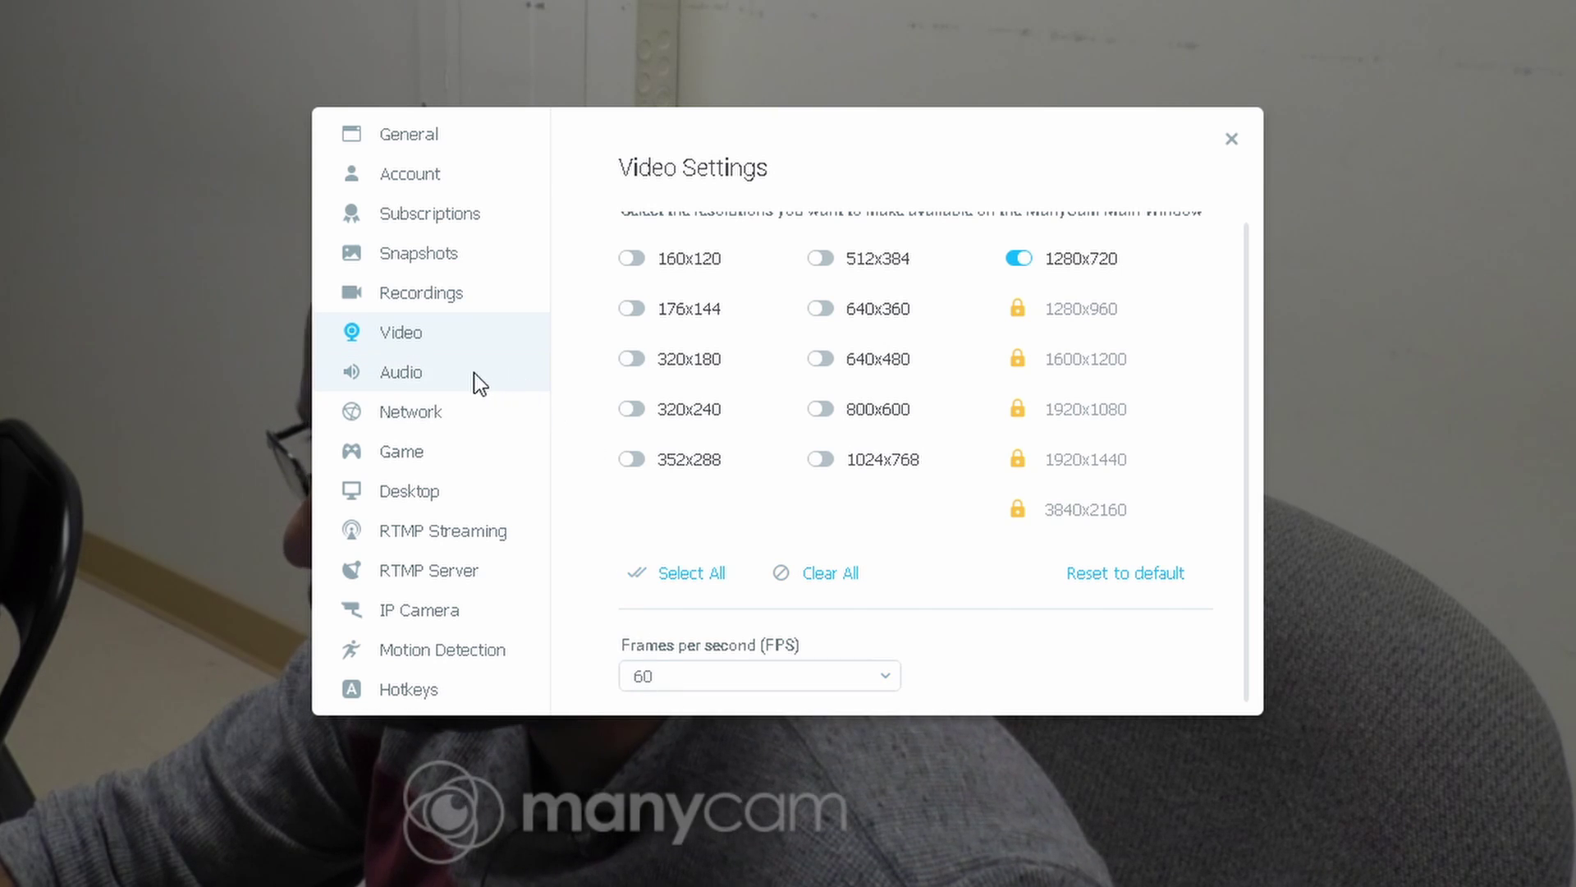
pyautogui.click(430, 372)
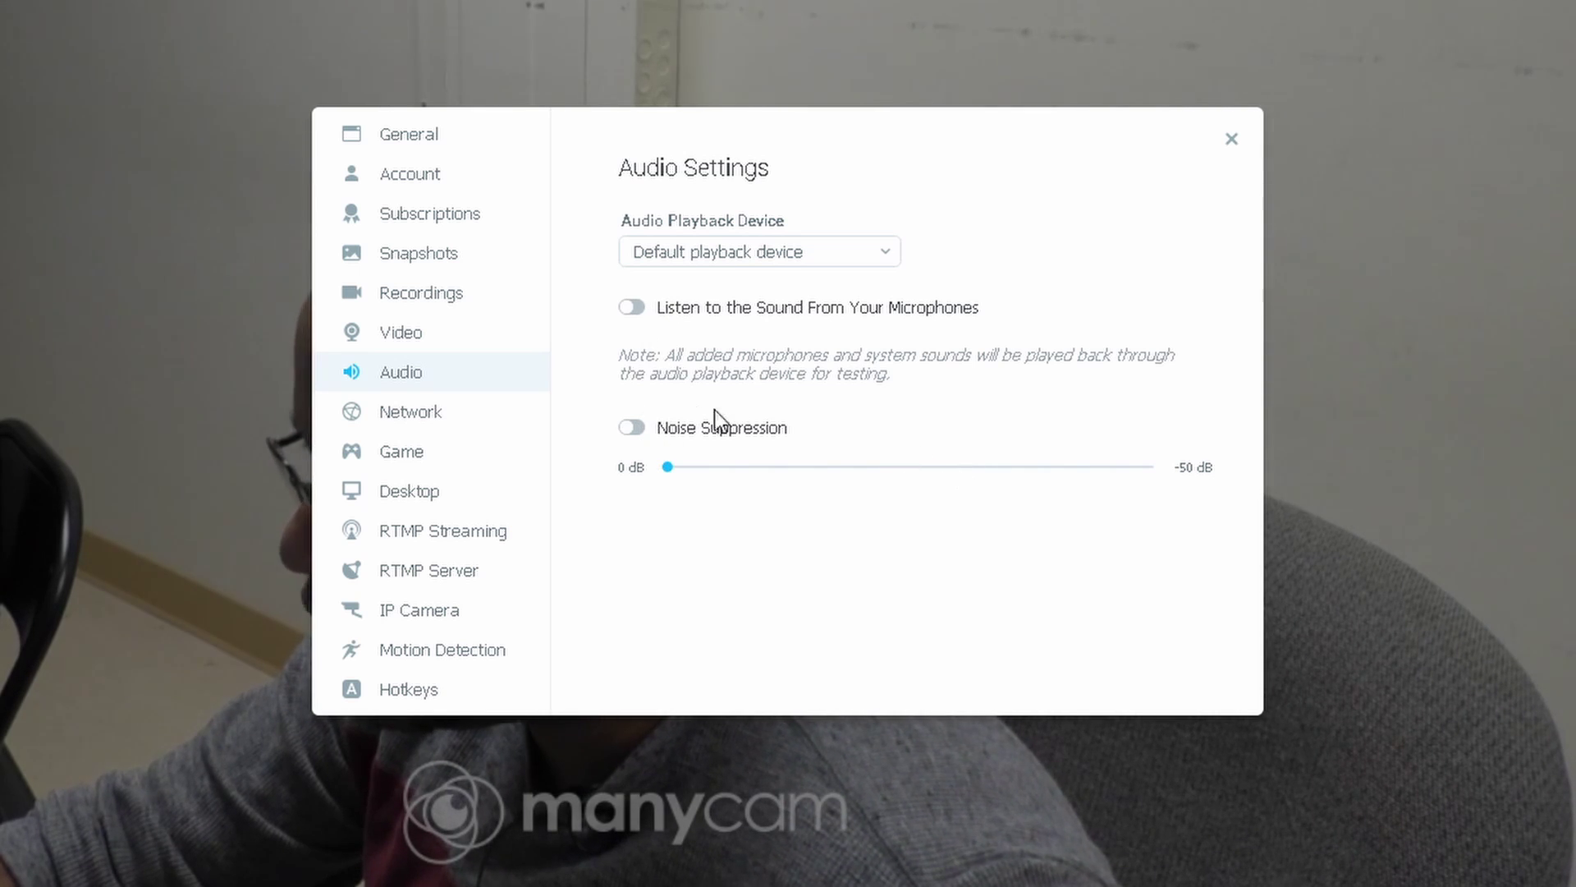
# Step: Review the Network, Game, Desktop capture, RTMP, RTMP server and IP camera settings
pyautogui.click(427, 415)
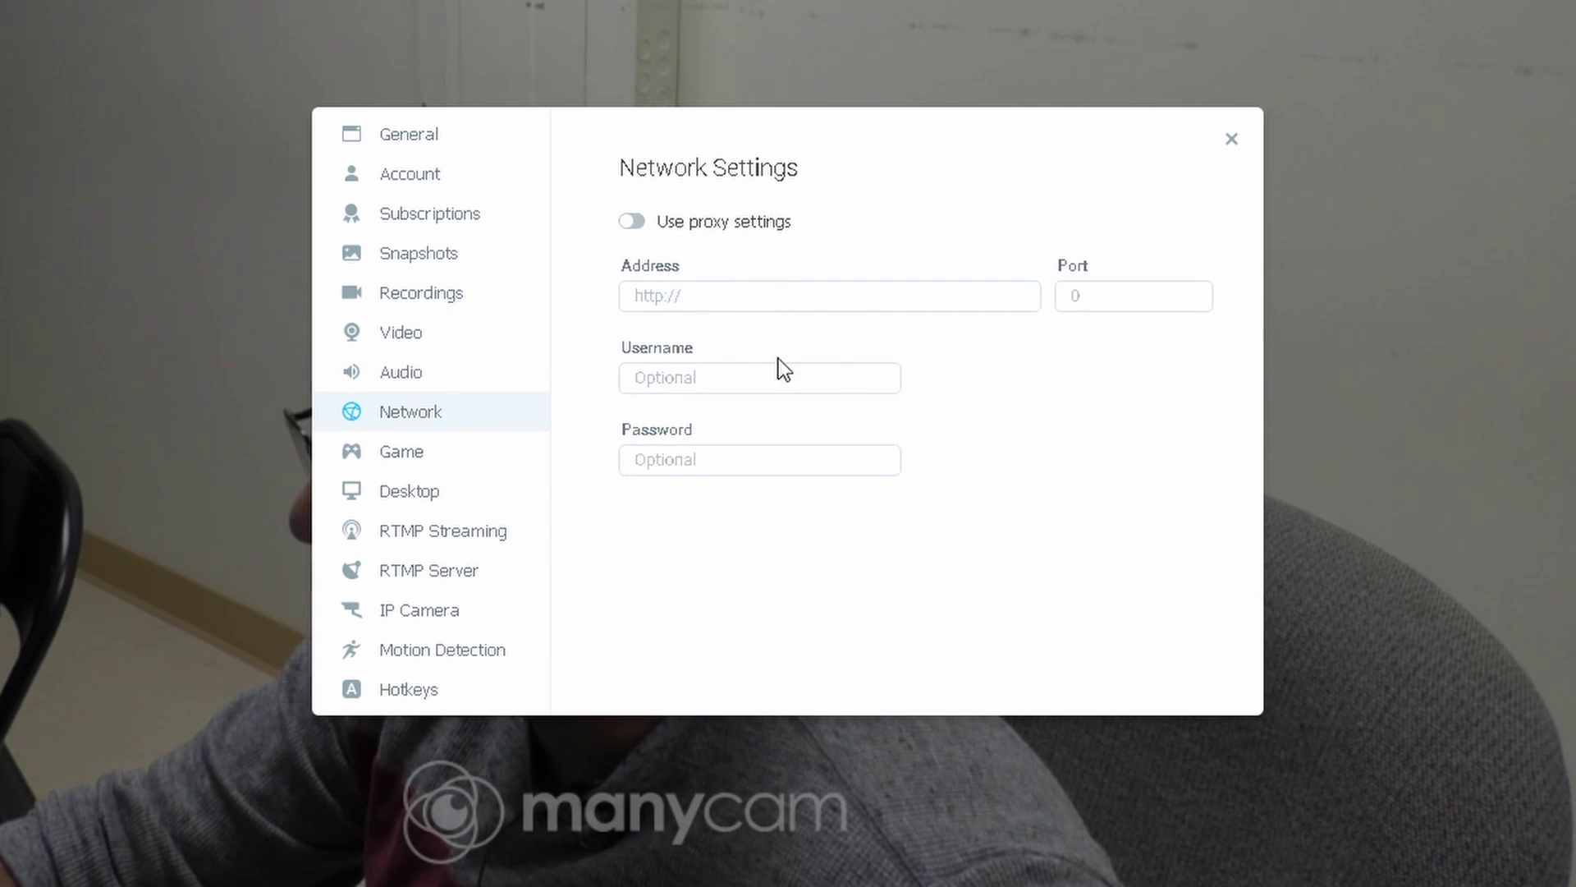
pyautogui.click(402, 445)
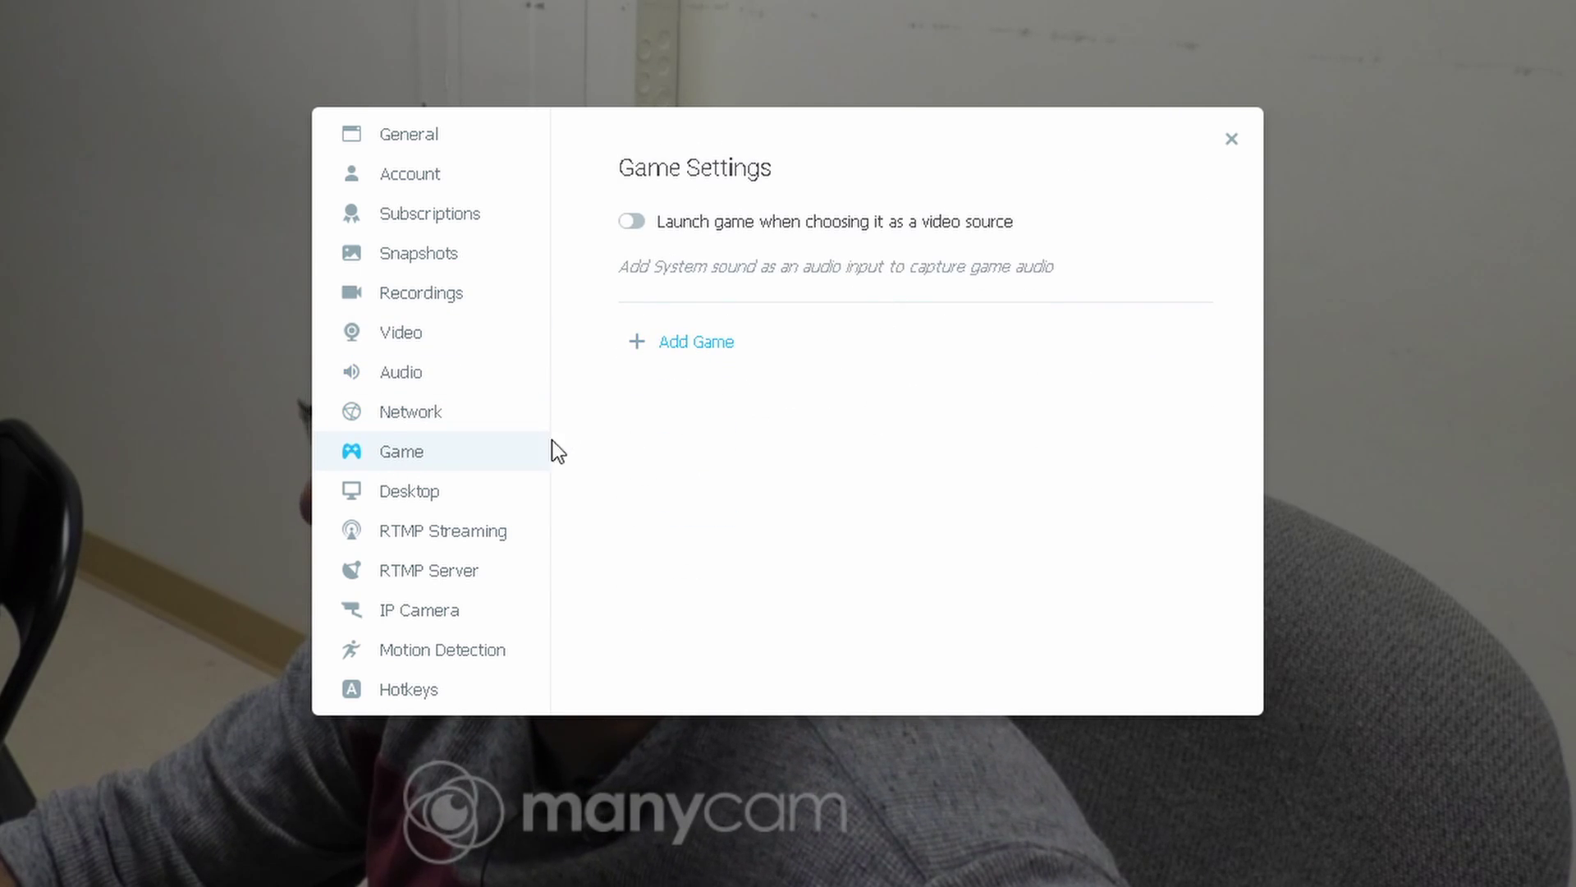
pyautogui.click(387, 493)
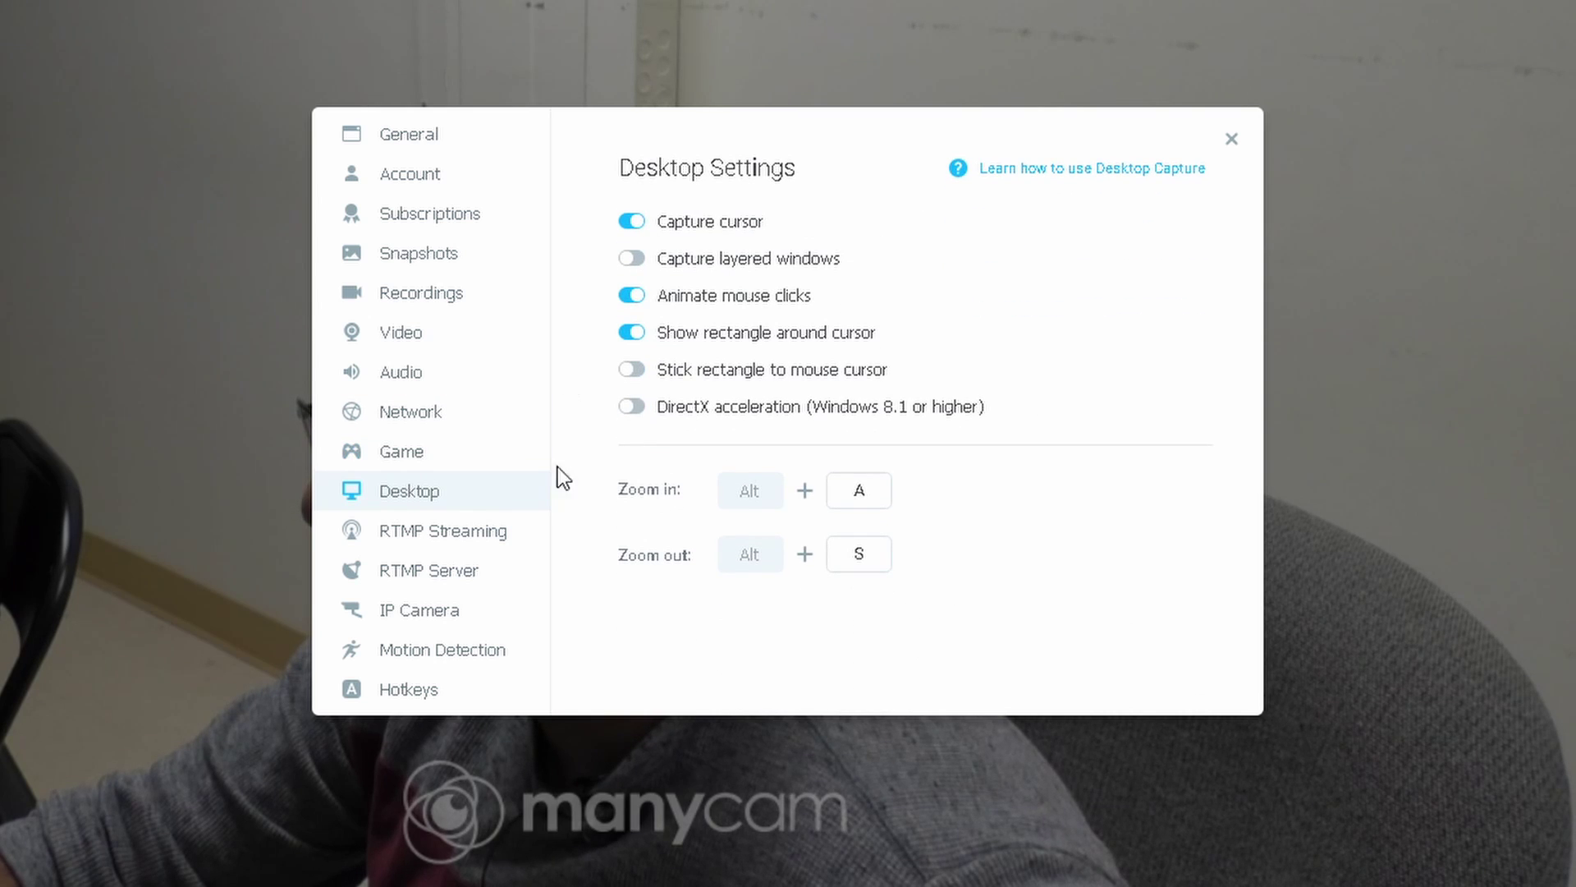
pyautogui.click(488, 533)
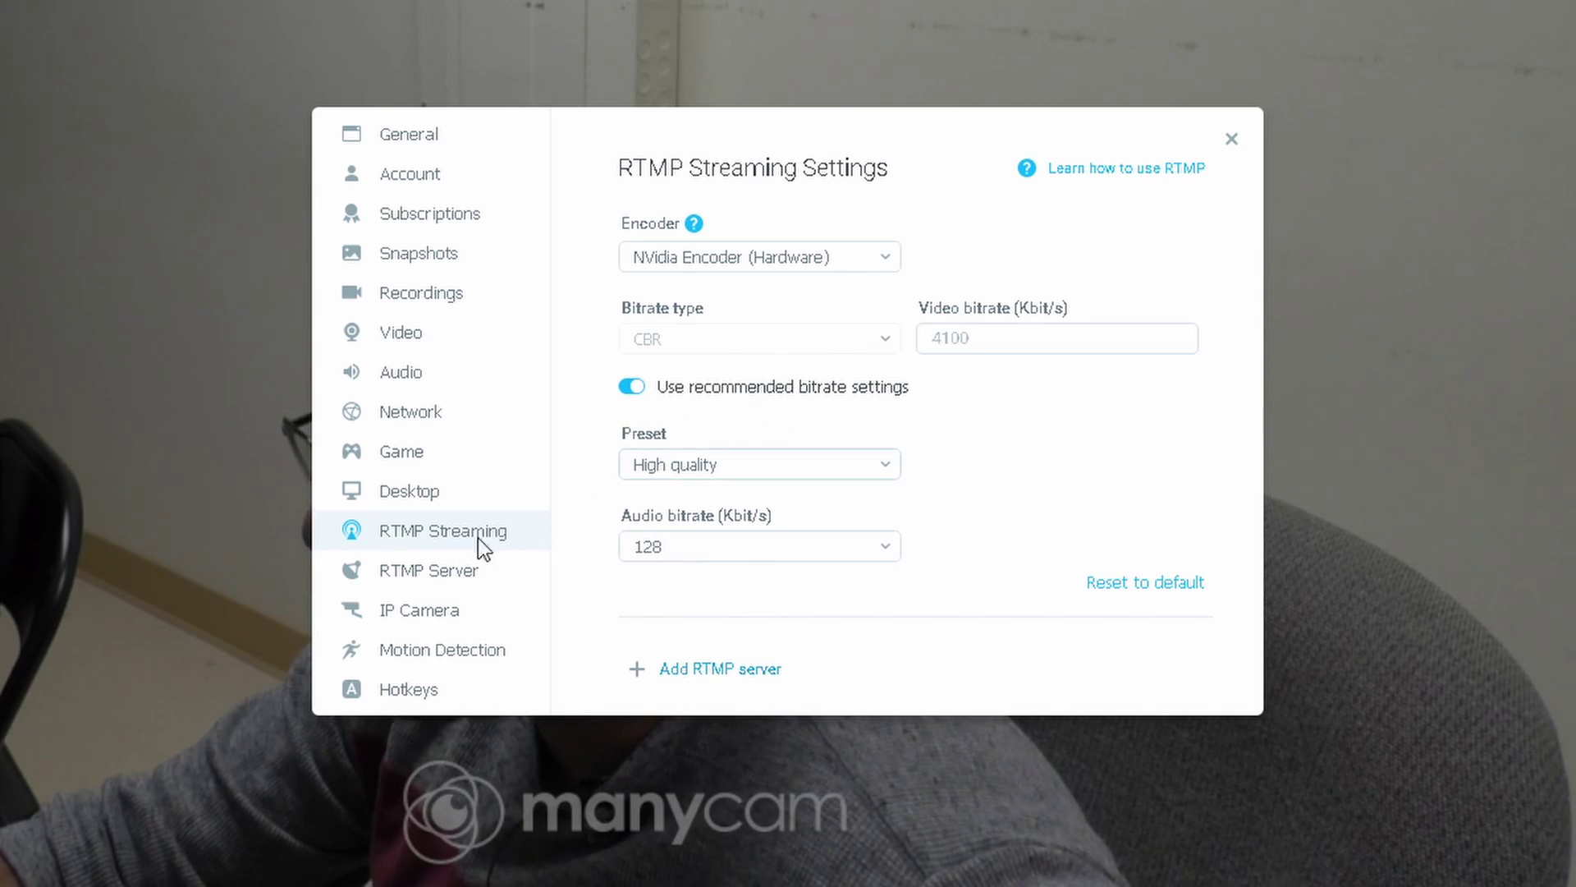
pyautogui.click(404, 580)
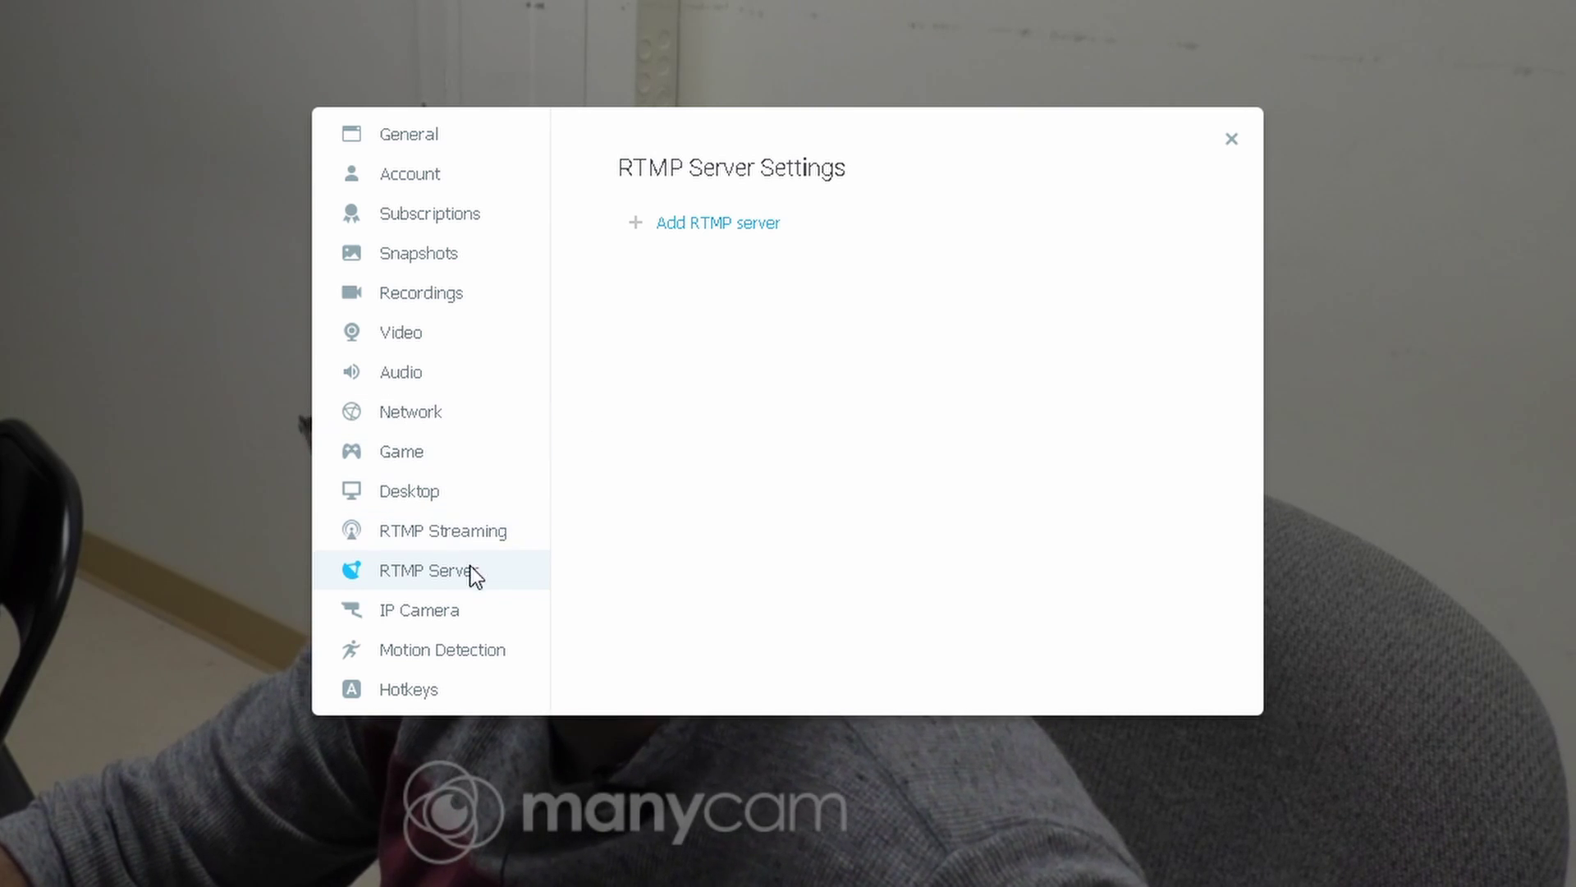
pyautogui.click(445, 611)
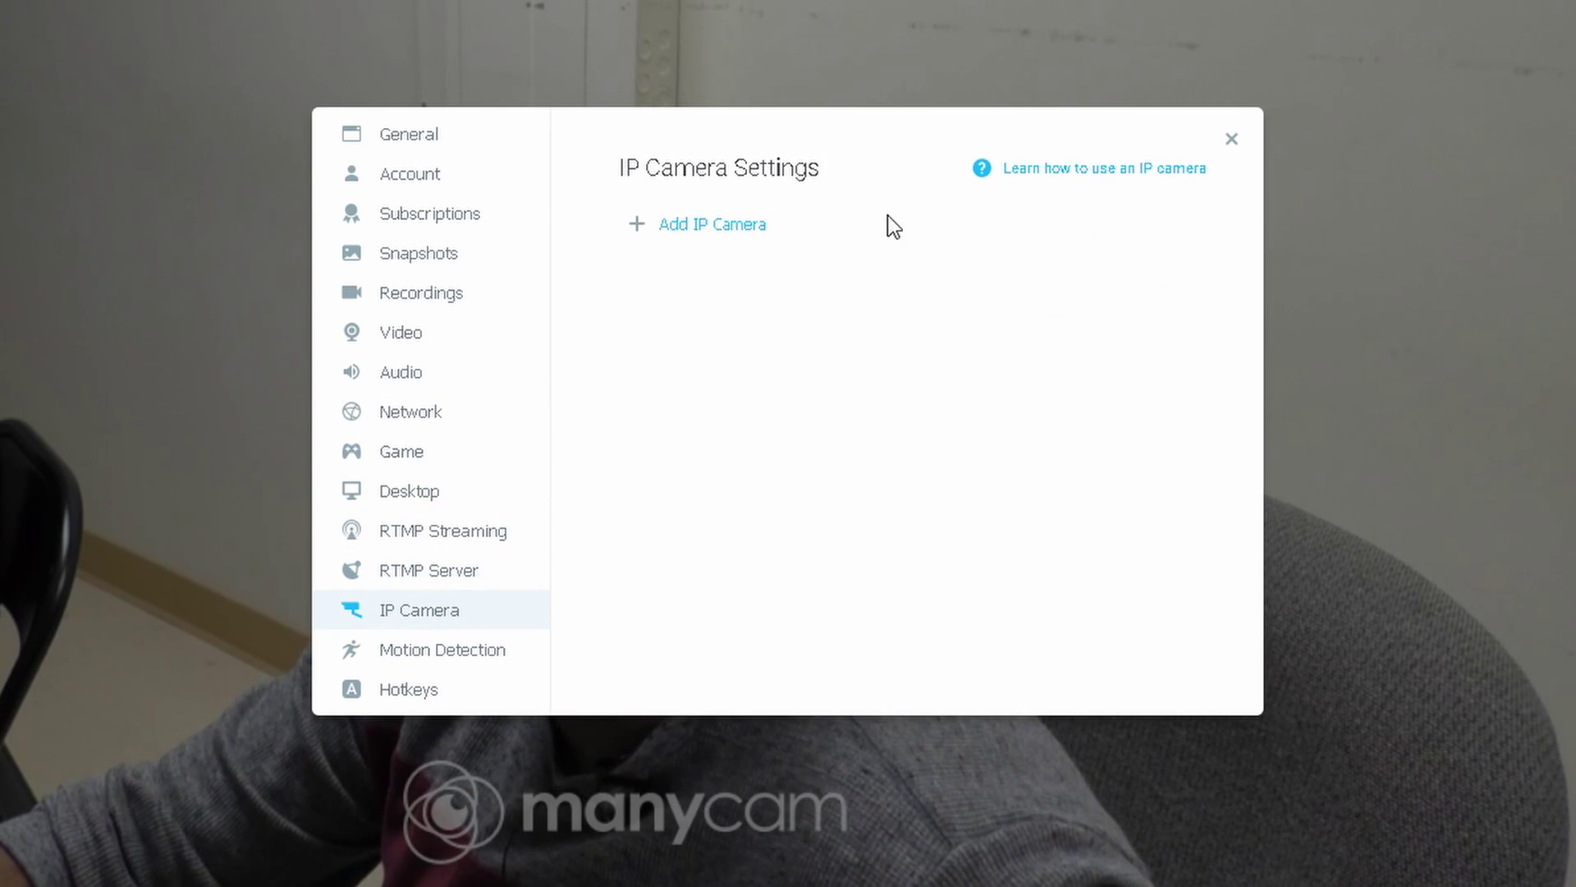
# Step: Check the motion detection and hotkey settings, close settings, and open the Draw & Text panel
pyautogui.click(466, 653)
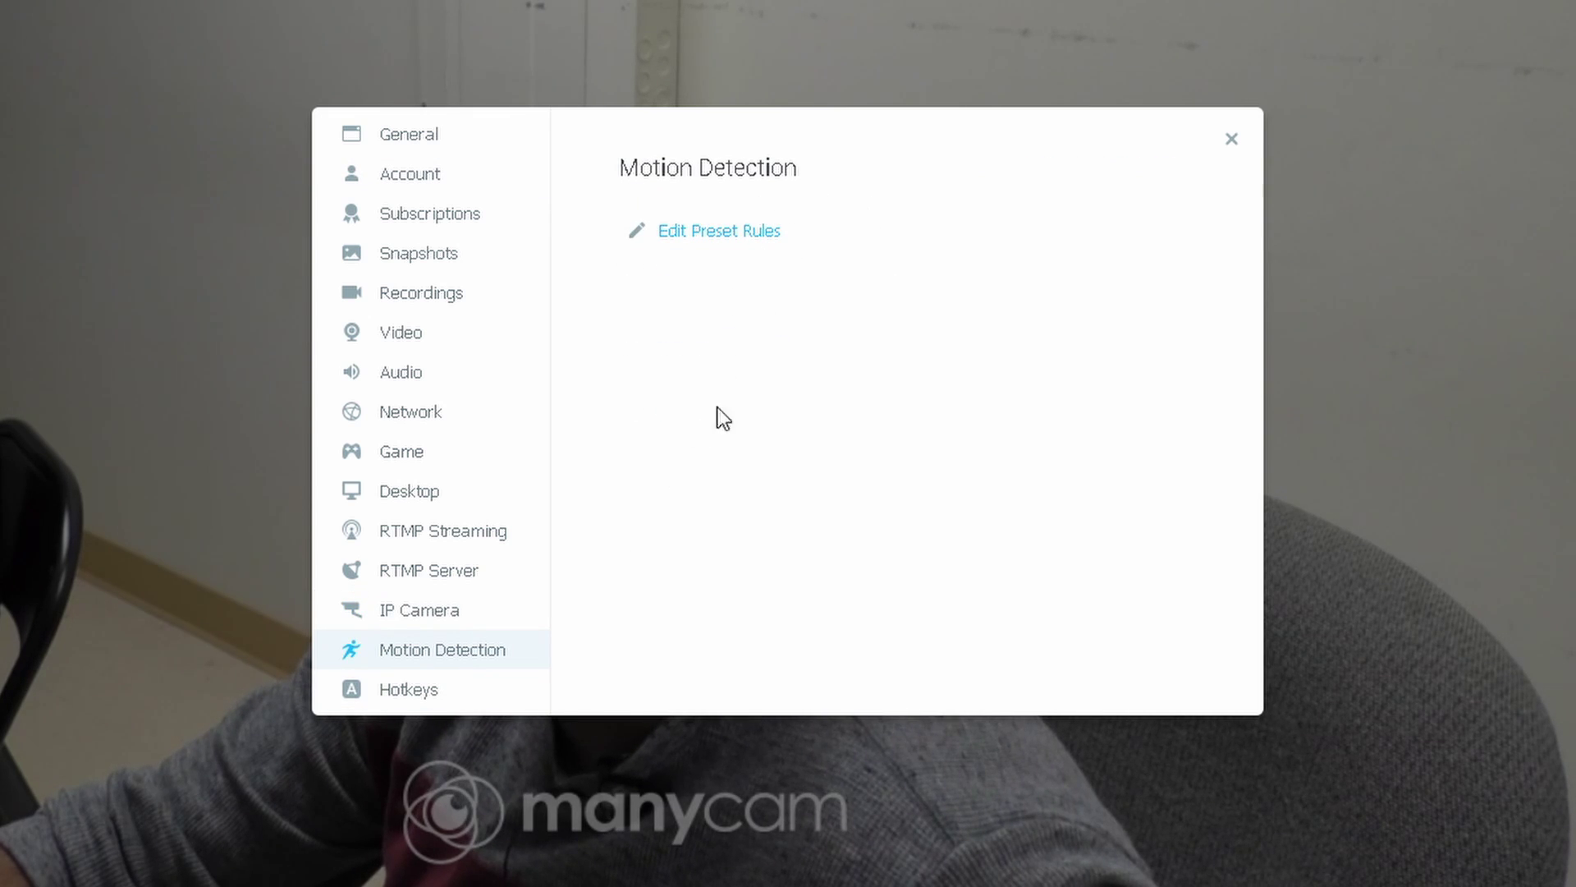
pyautogui.click(460, 614)
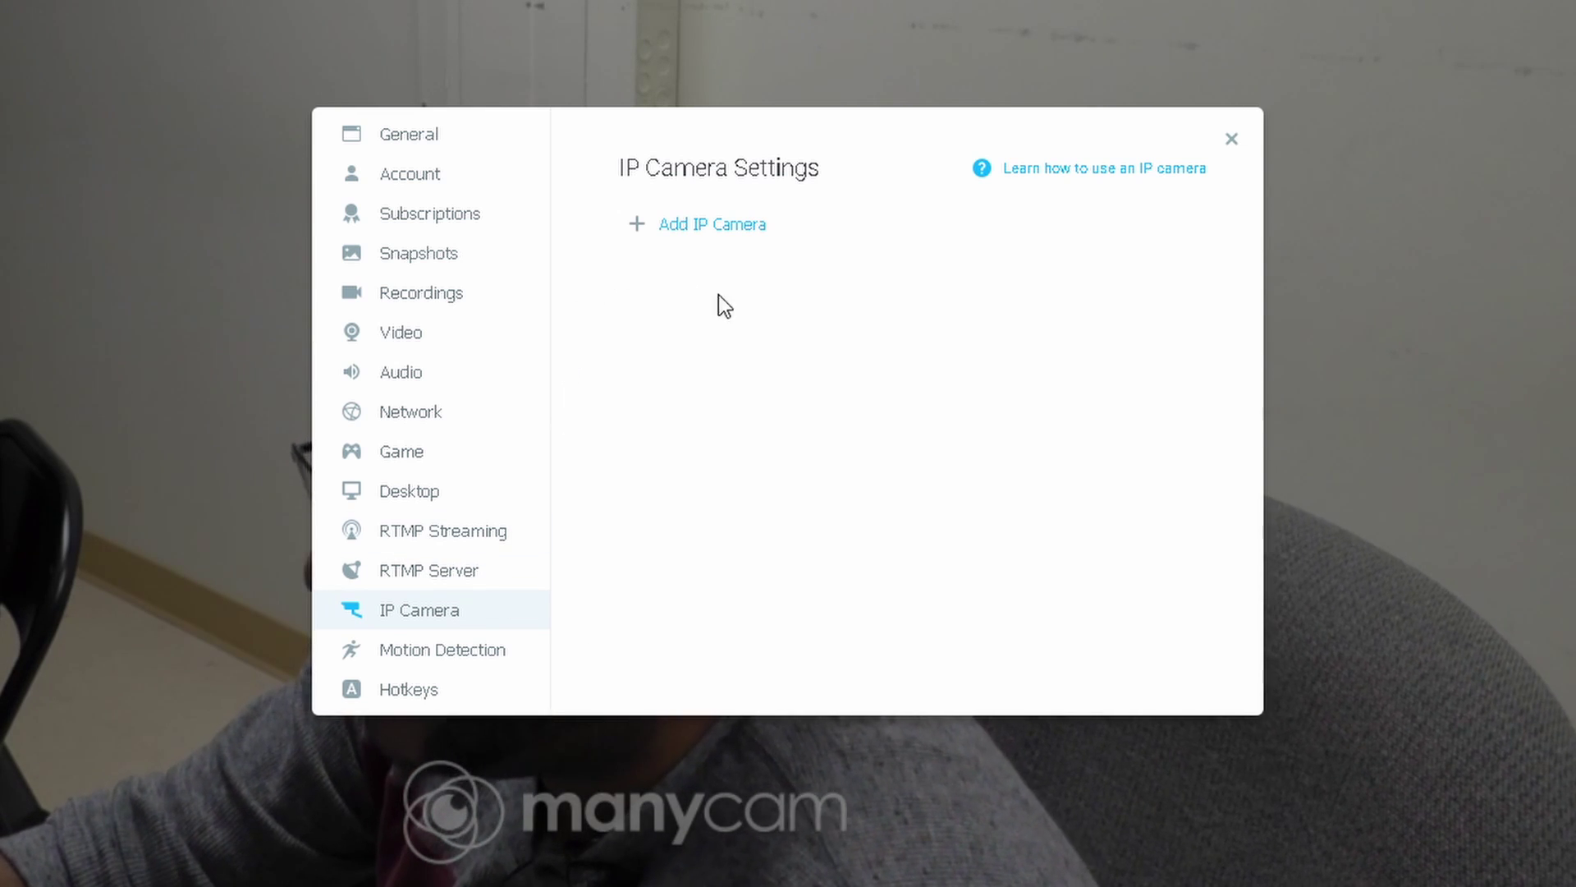
pyautogui.click(464, 662)
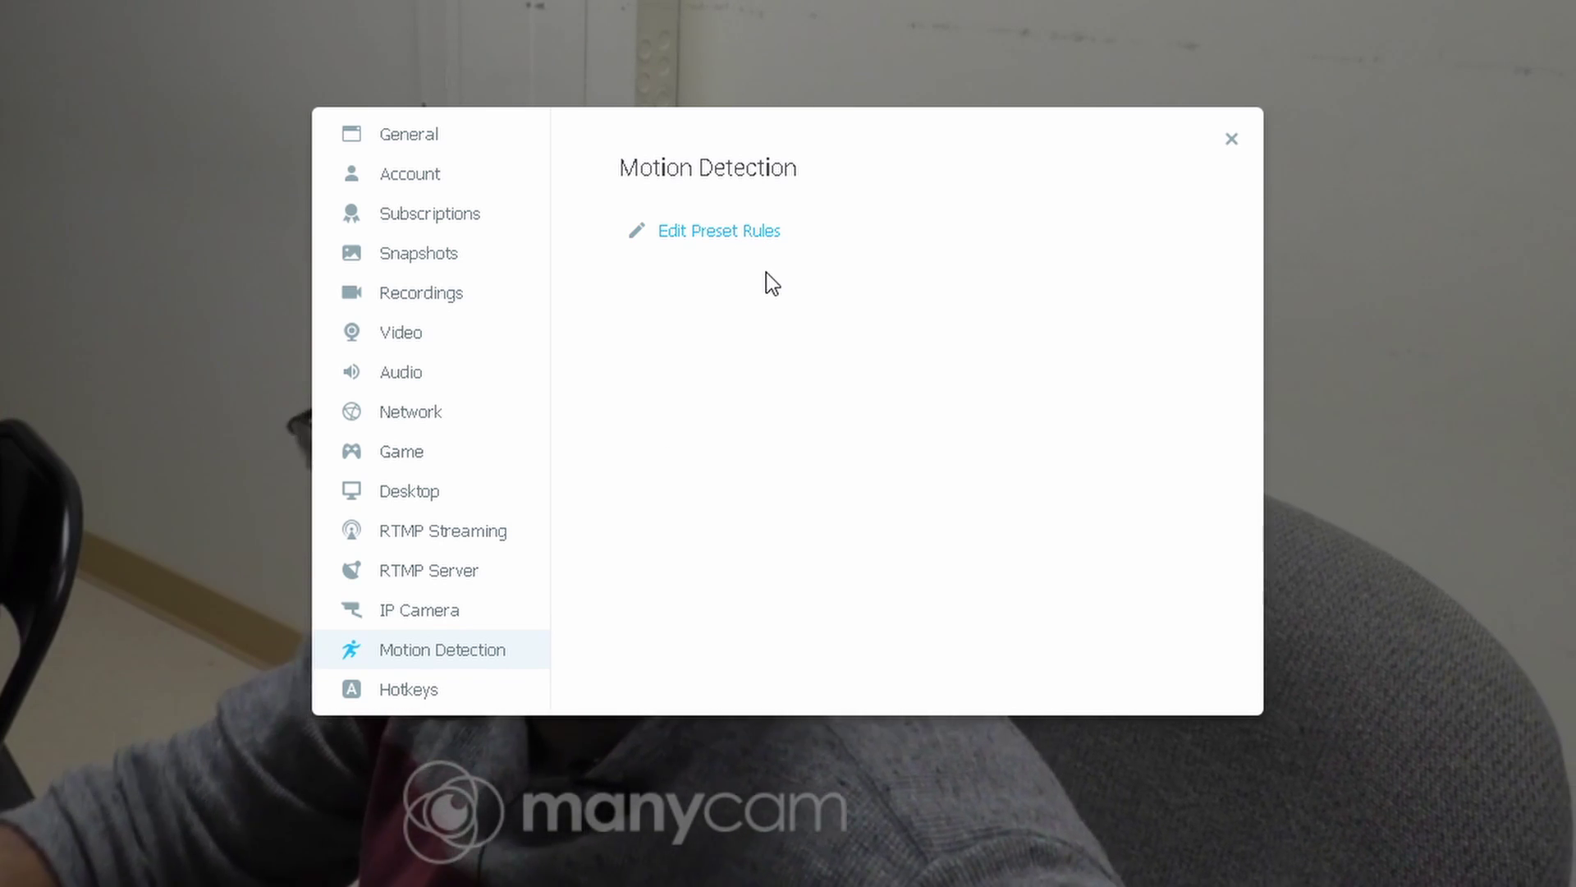
pyautogui.click(426, 698)
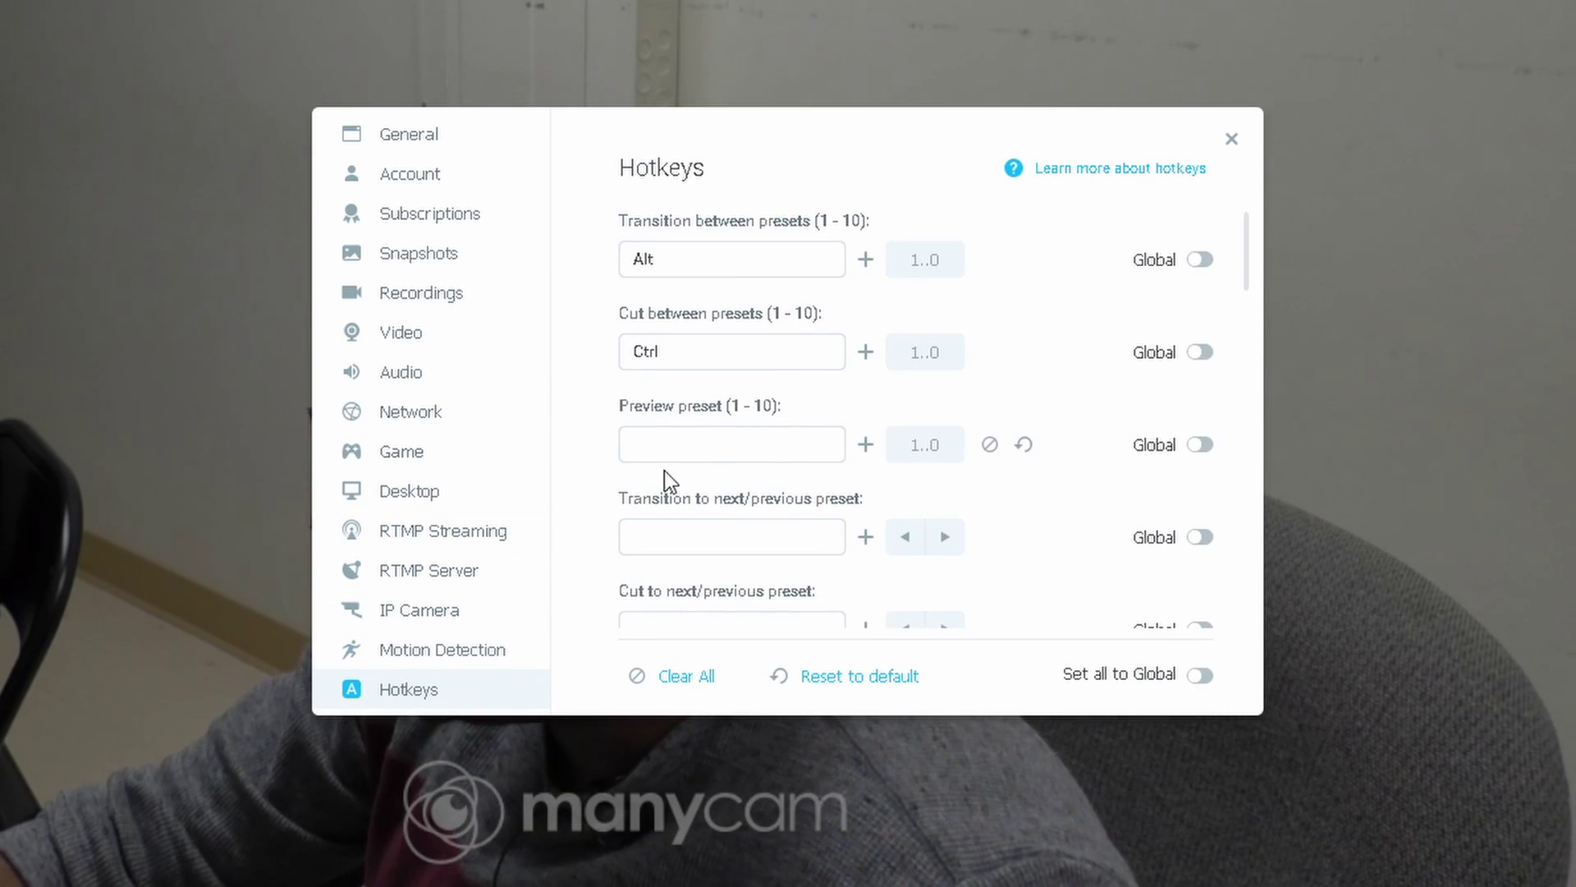
pyautogui.click(1234, 143)
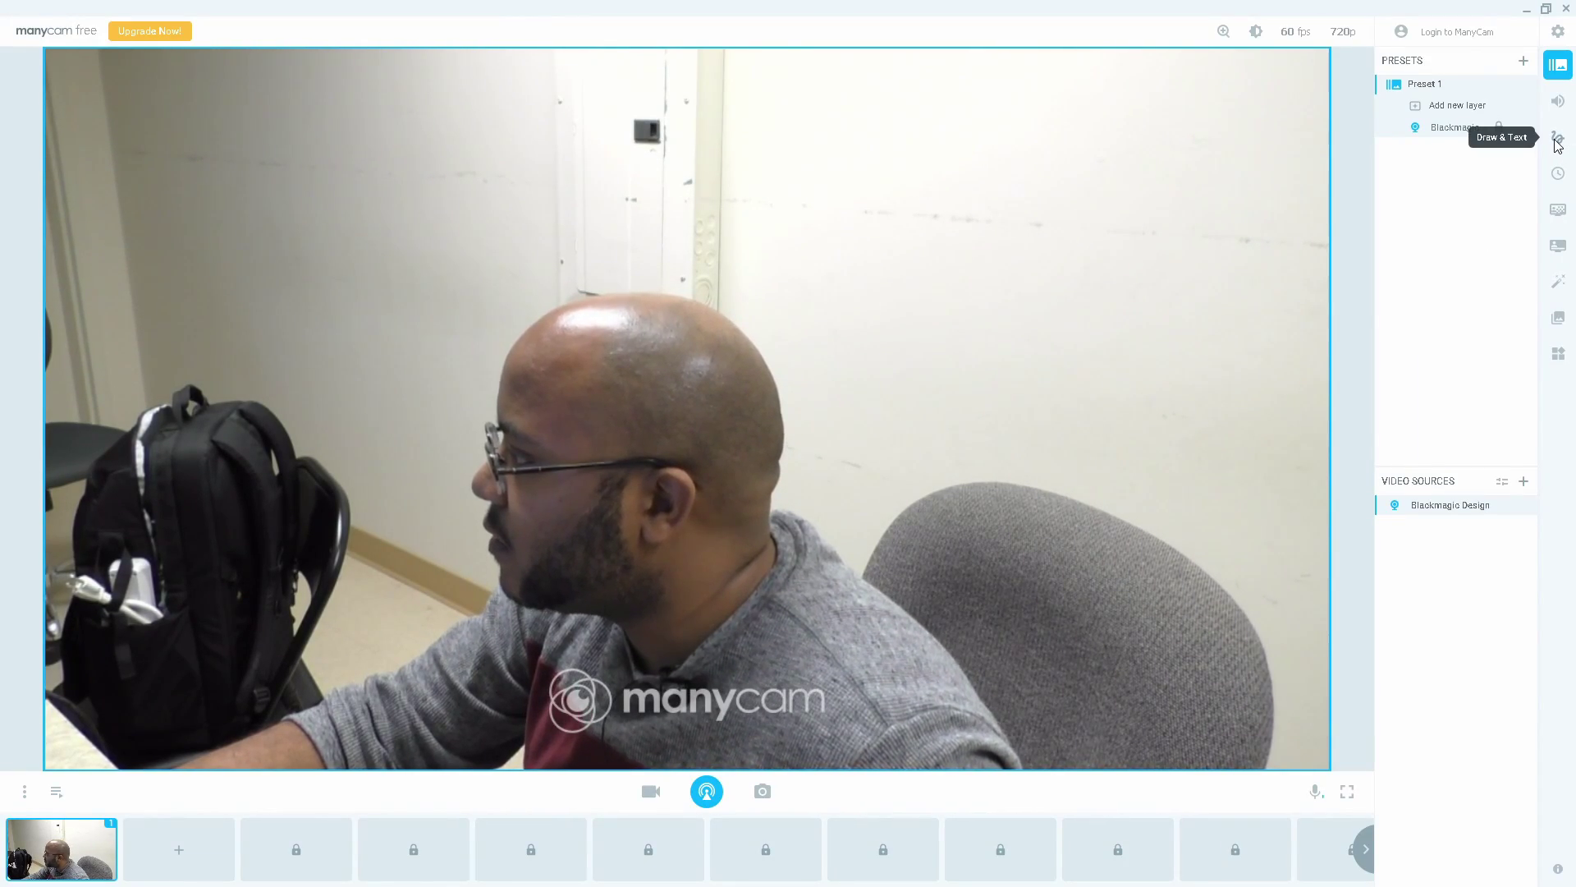
pyautogui.click(1558, 141)
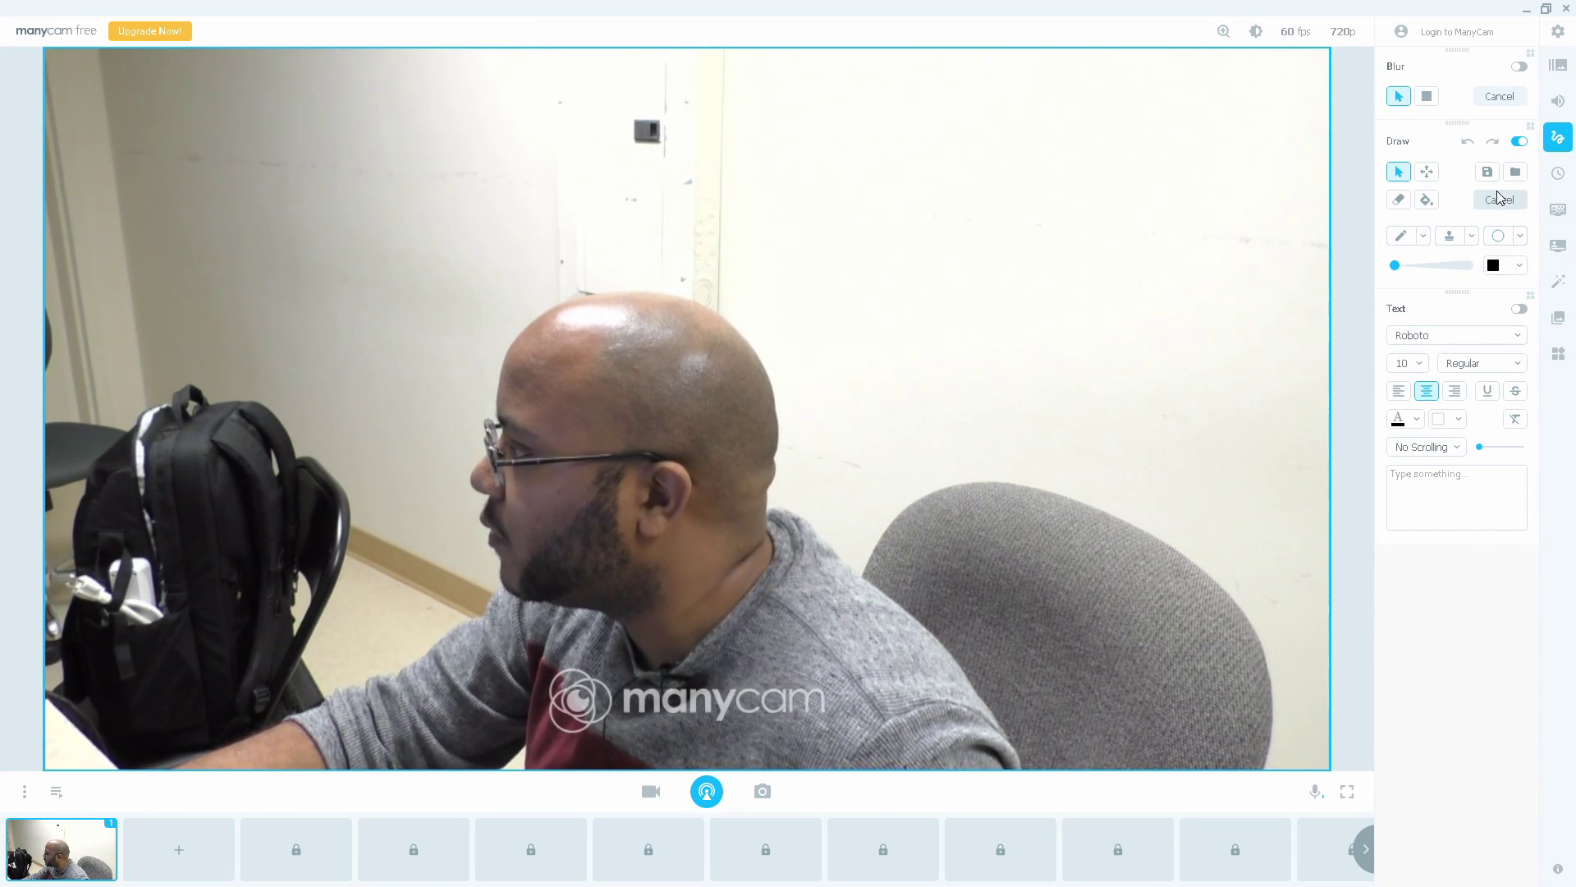
pyautogui.click(1427, 172)
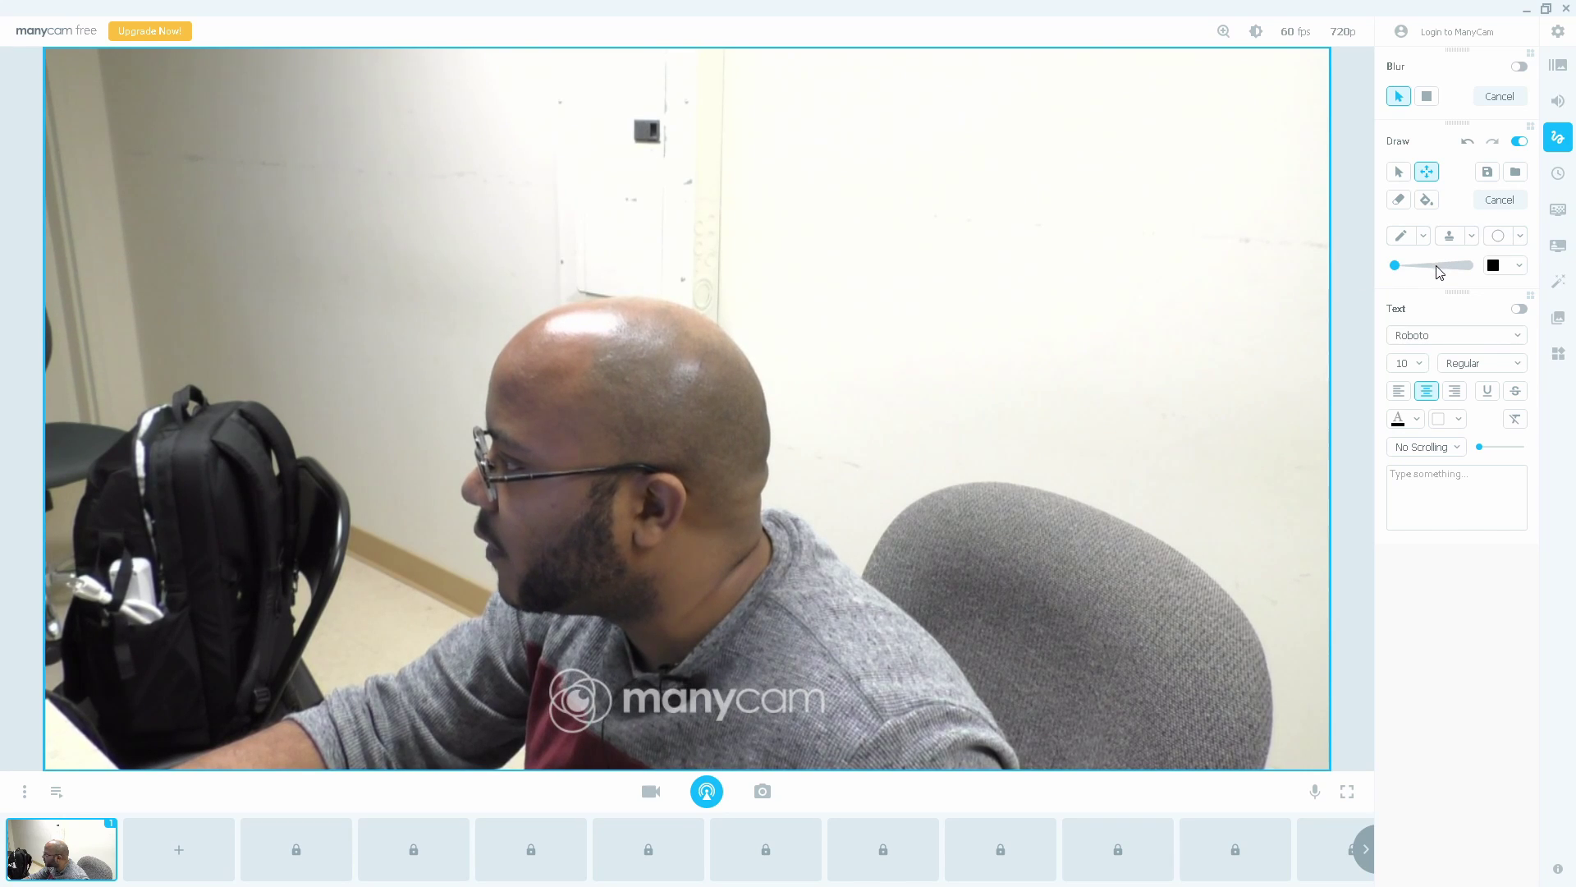
pyautogui.click(1520, 143)
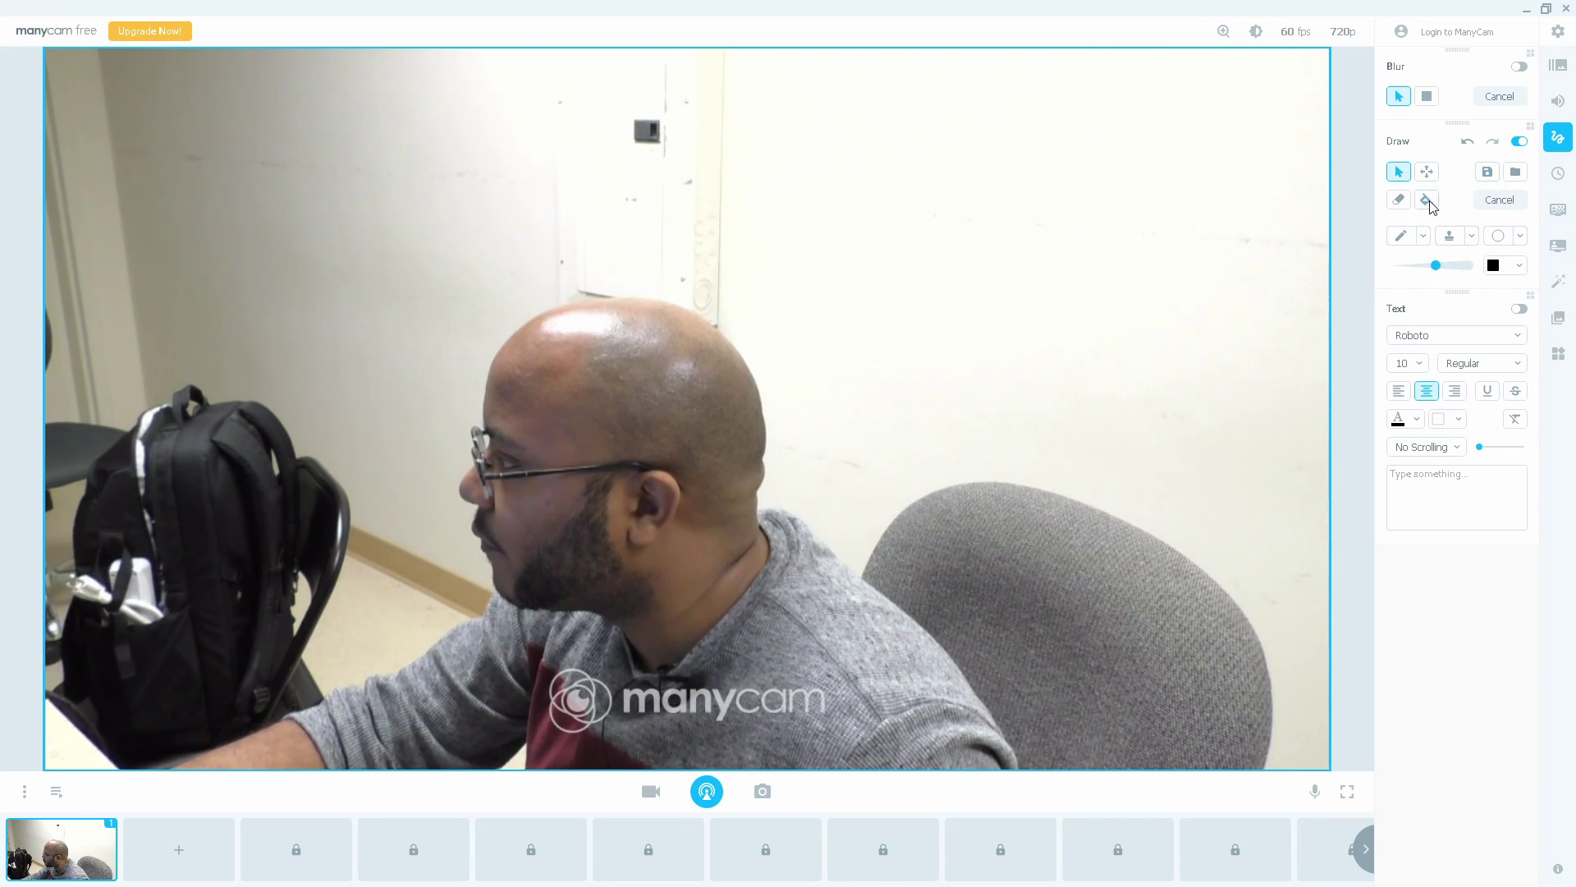
pyautogui.click(1400, 201)
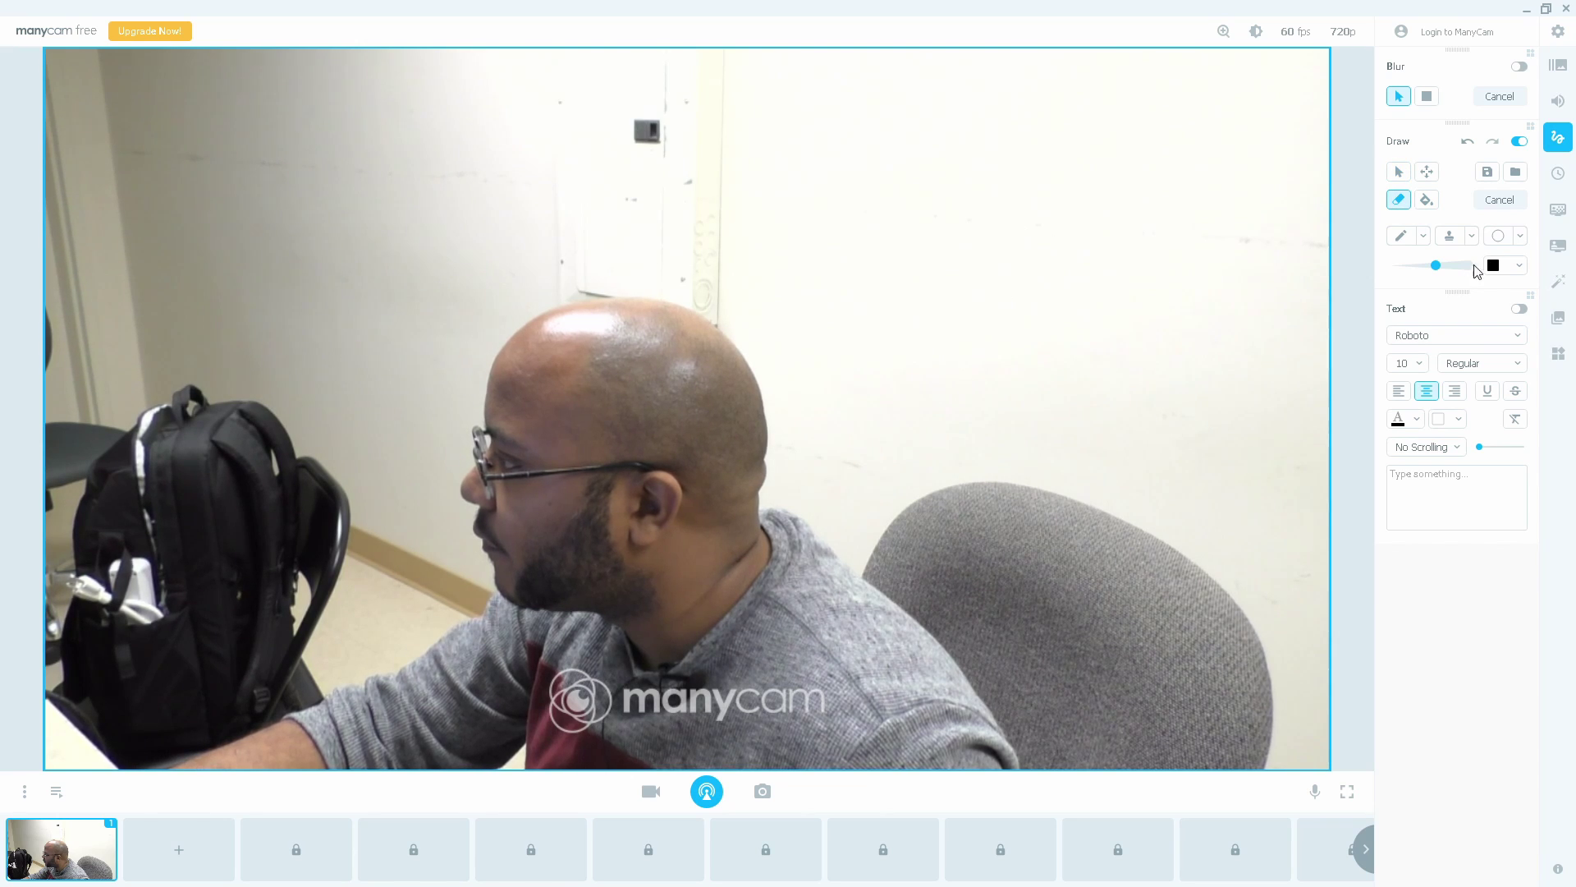
pyautogui.click(1424, 235)
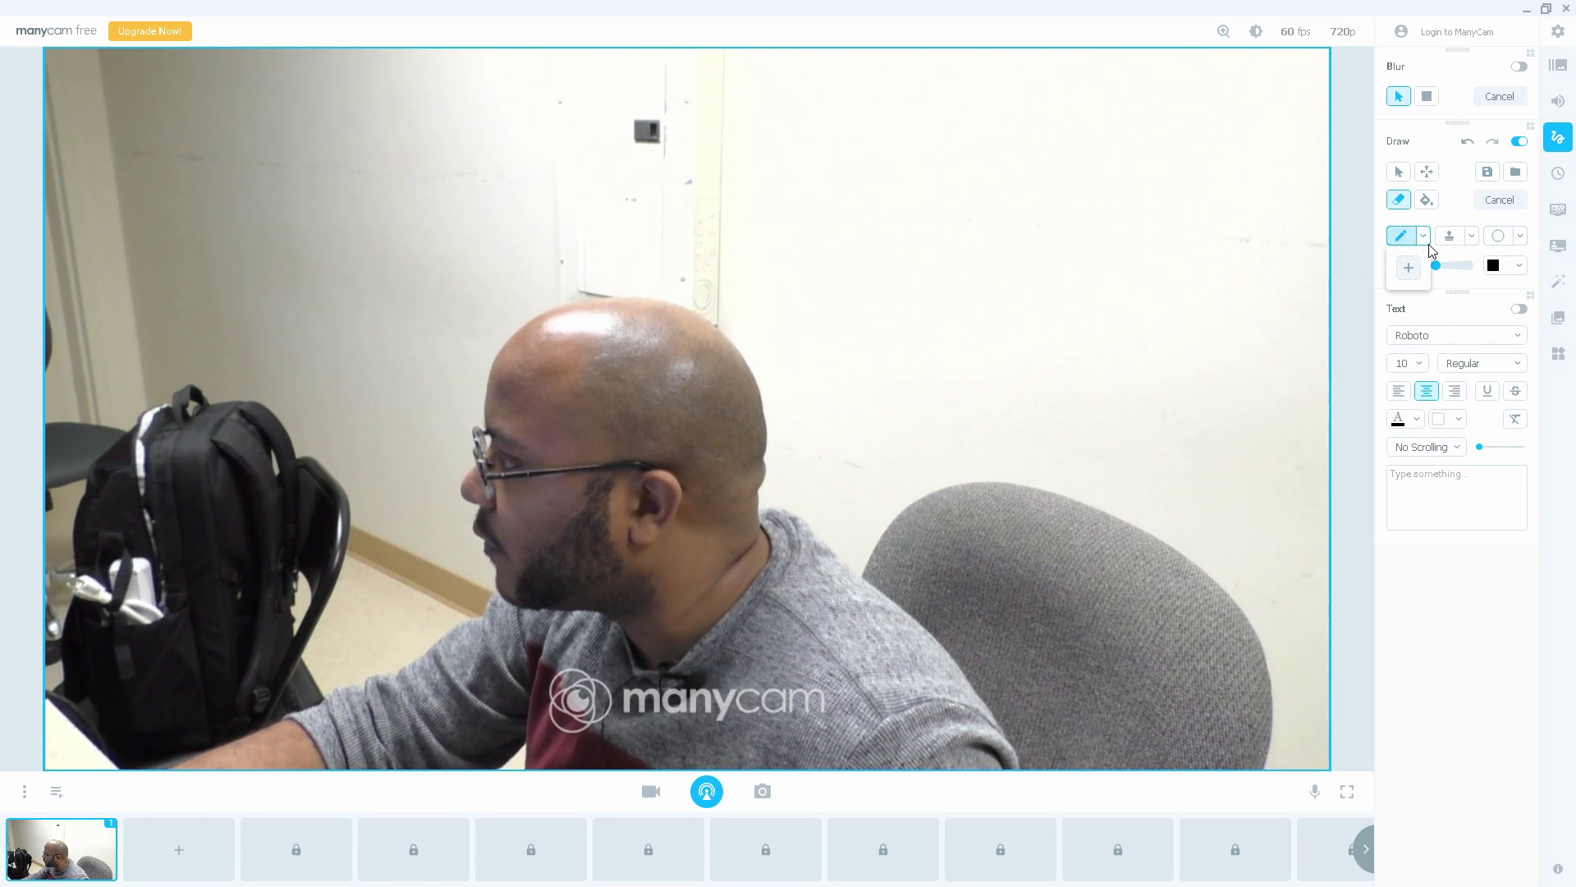
pyautogui.click(1520, 310)
pyautogui.click(1520, 310)
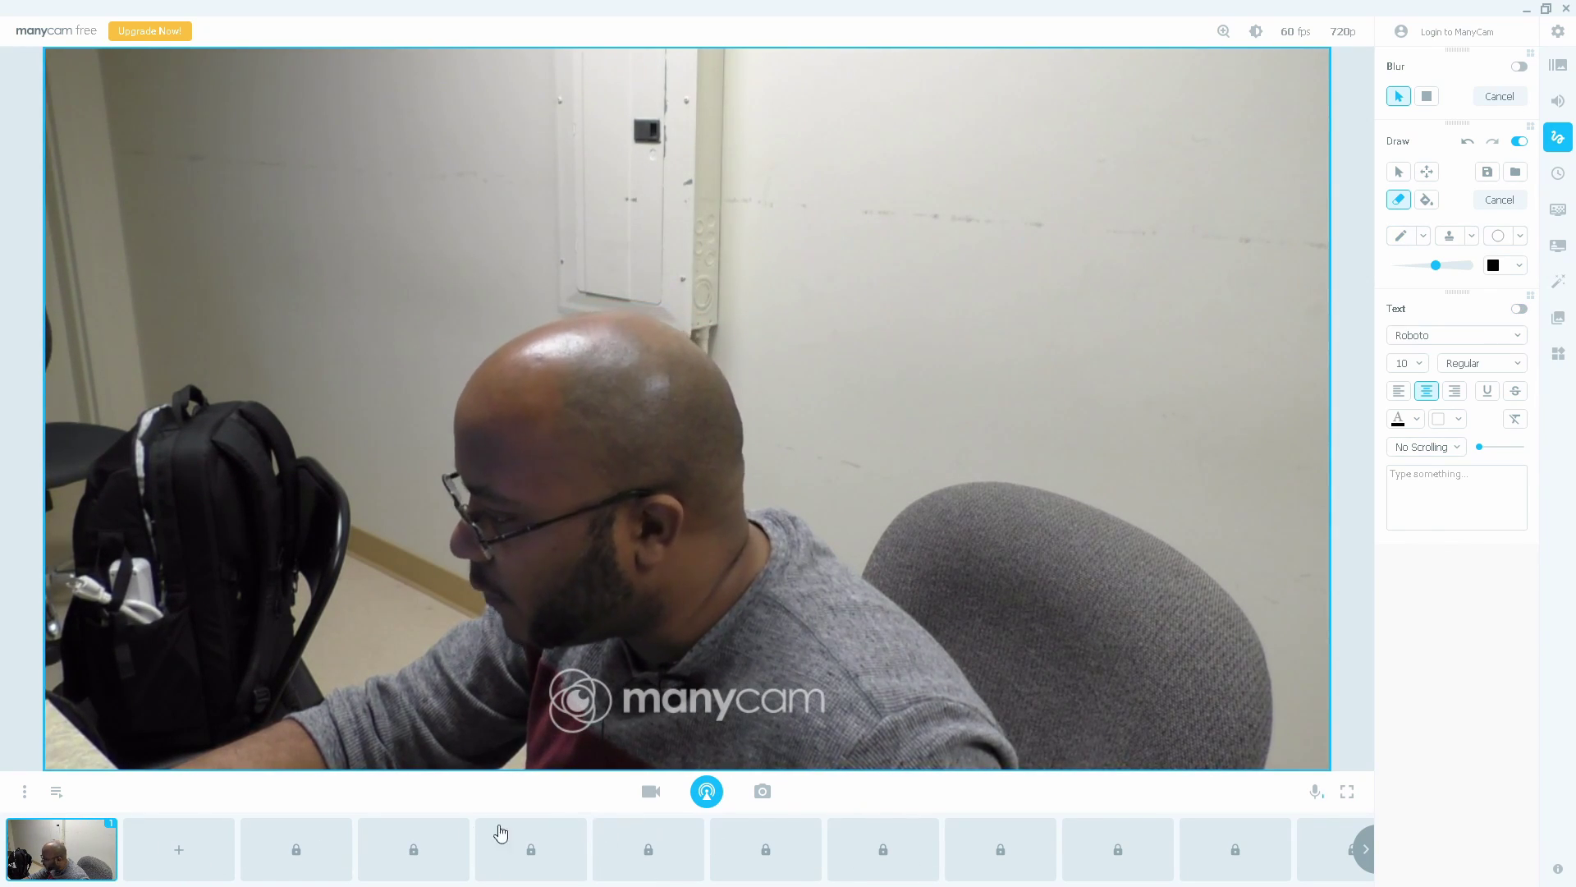
# Step: Enter the presenter's handle as the text caption, then briefly show and hide it on the feed
pyautogui.click(184, 856)
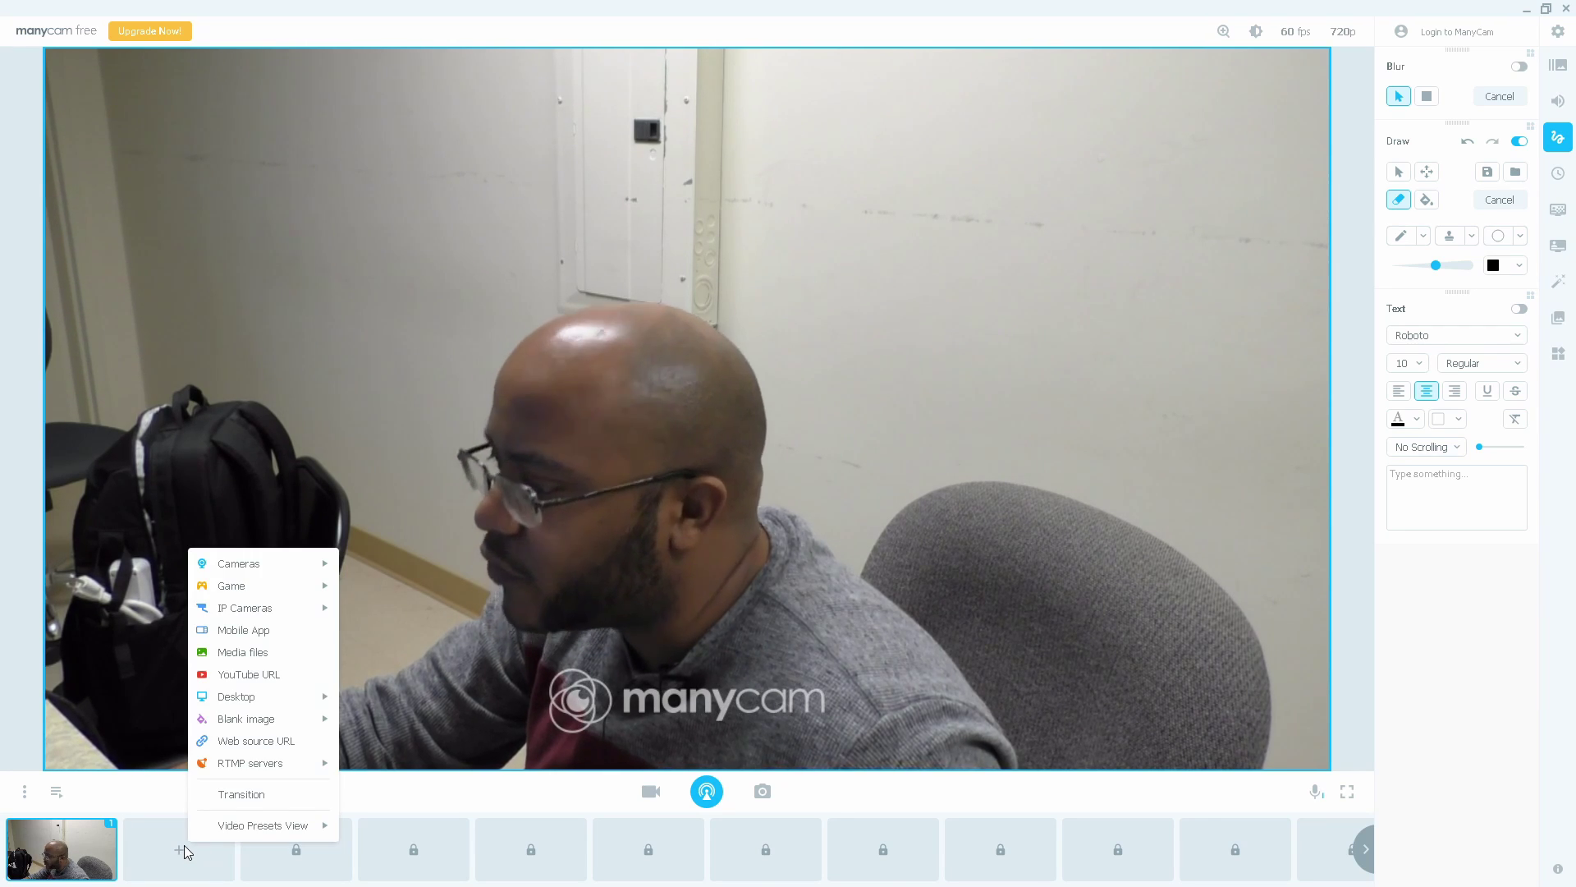
pyautogui.click(1479, 616)
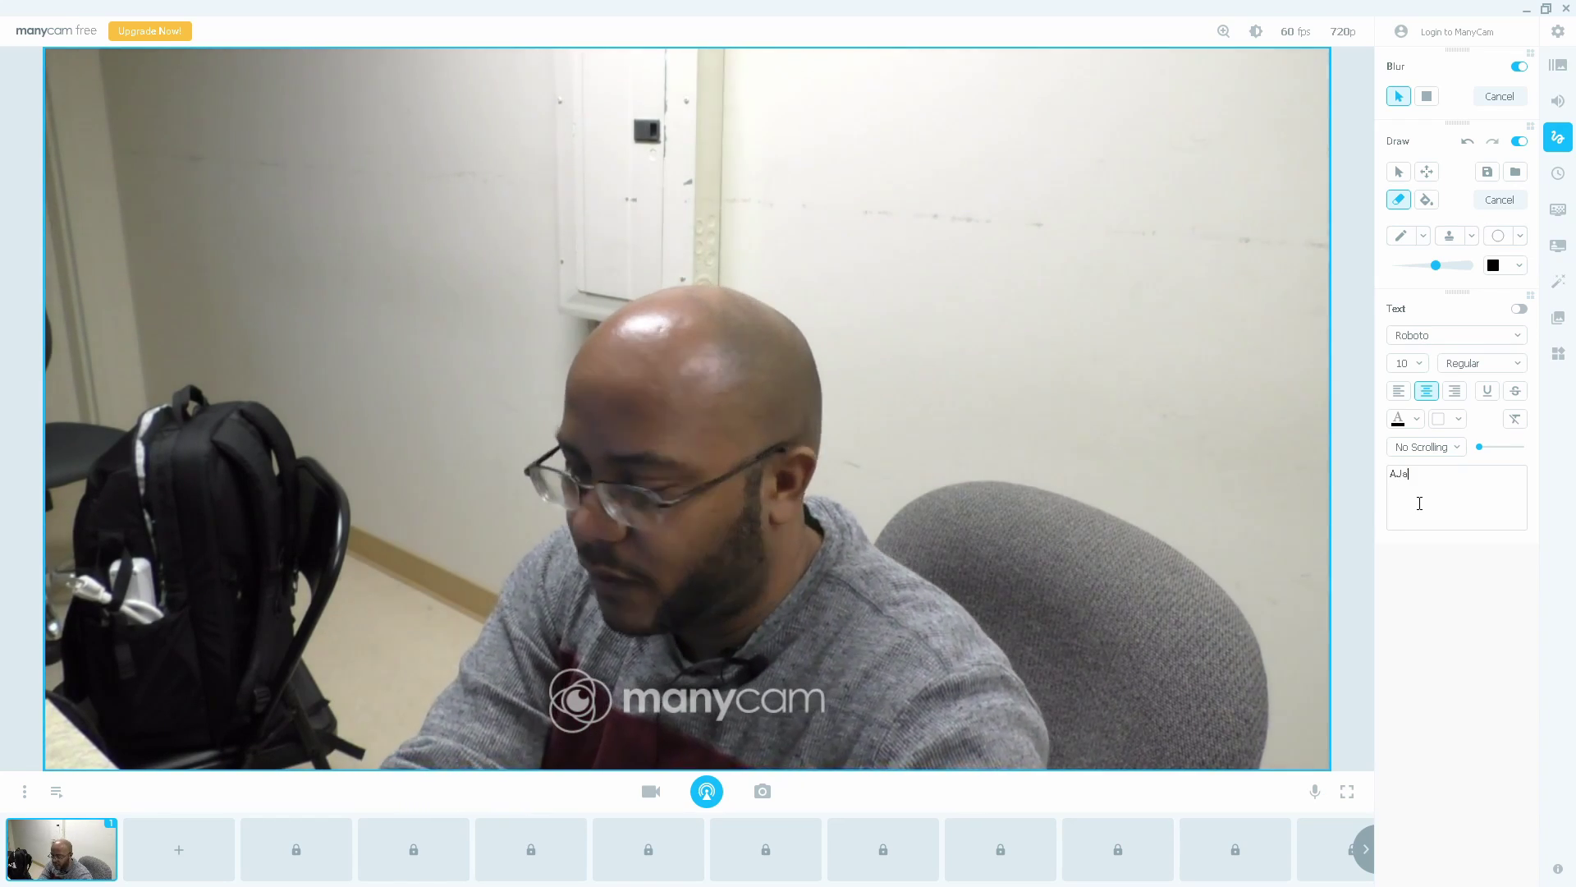
pyautogui.write('aytheCEO')
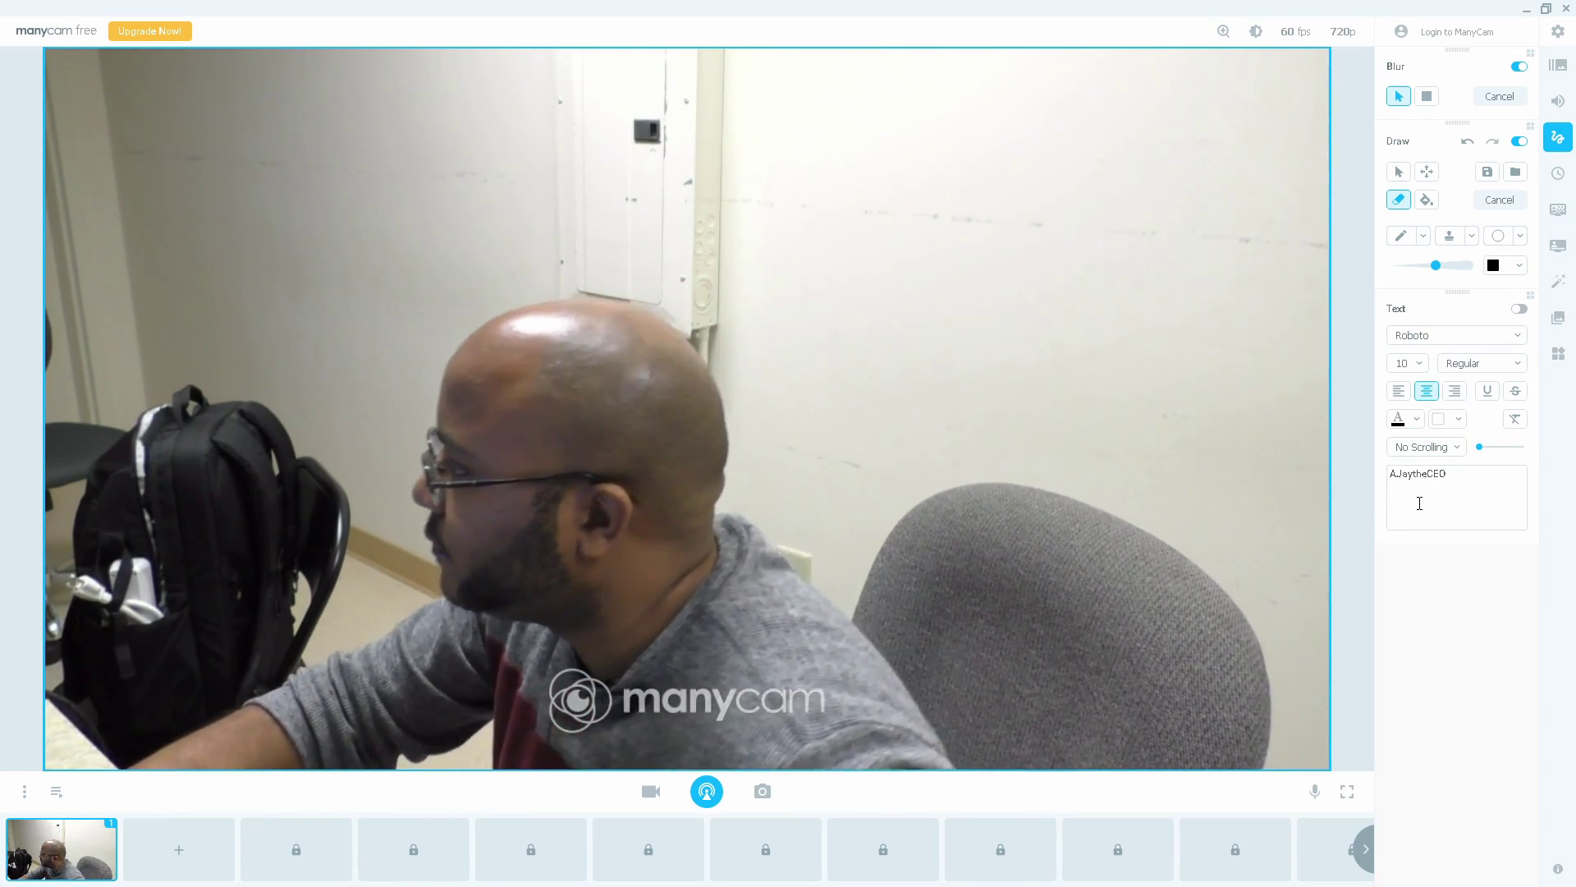
pyautogui.click(1519, 309)
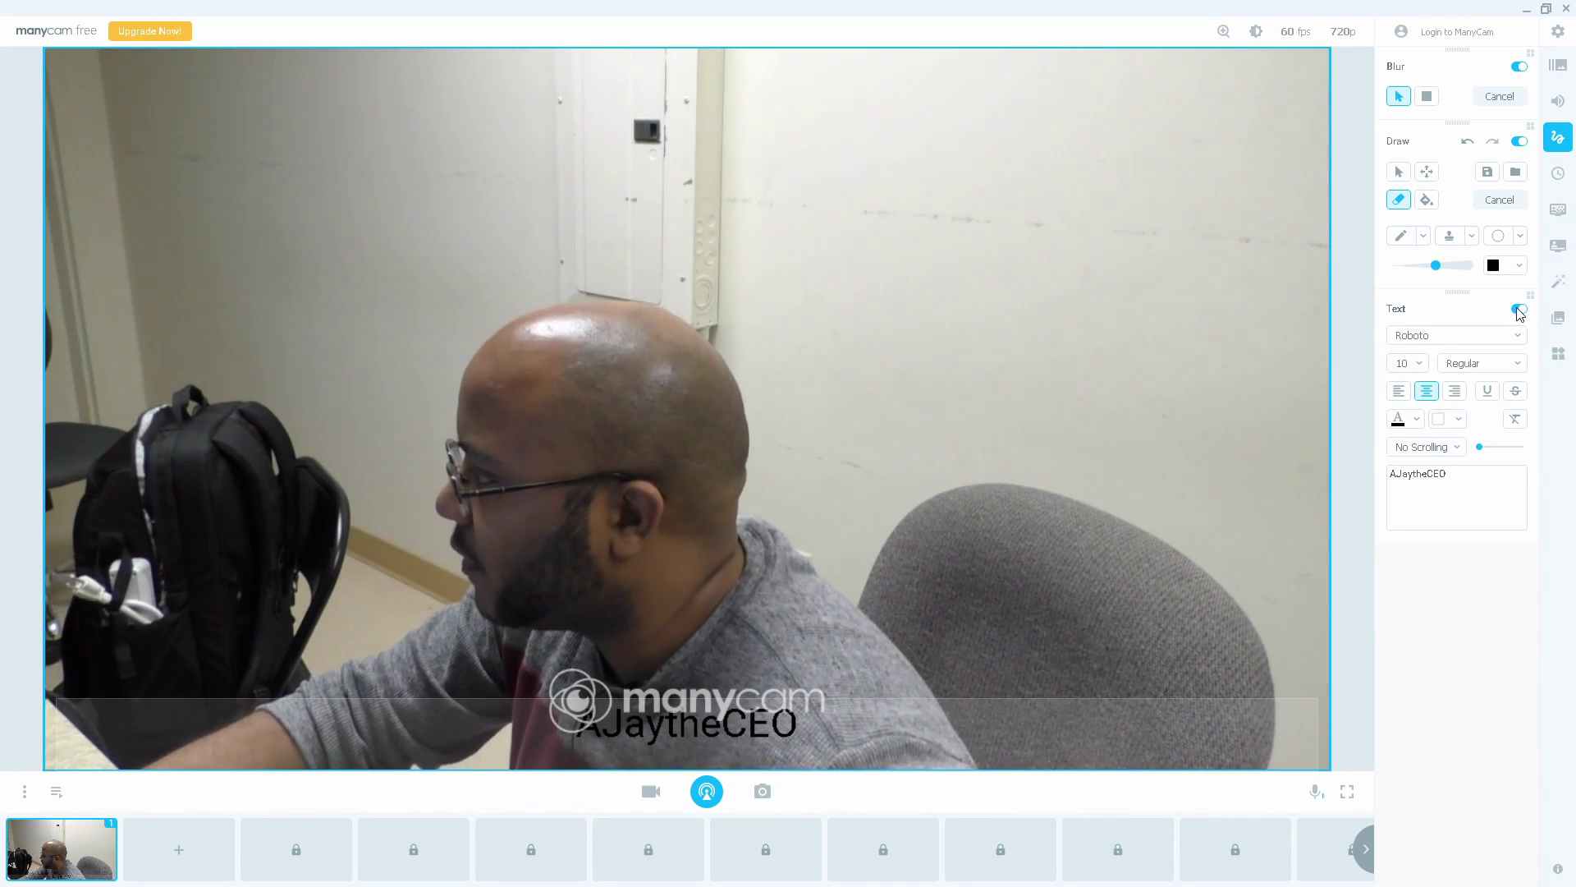
pyautogui.click(1519, 311)
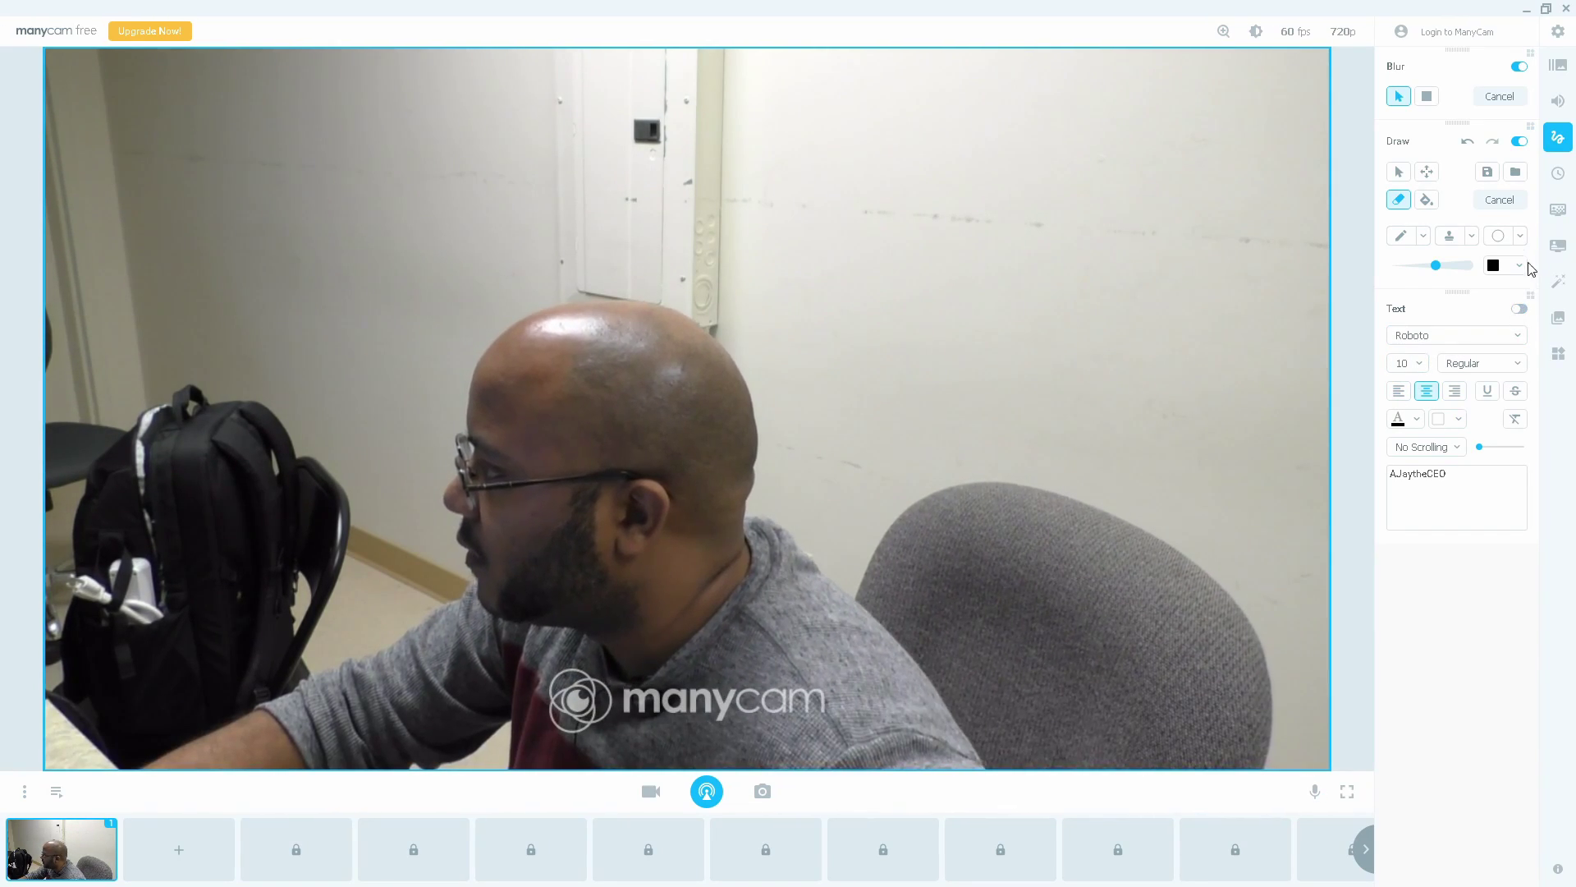
# Step: Start the 05:00:00 countdown timer from the Time panel, then open the Chroma Key panel
pyautogui.click(1563, 176)
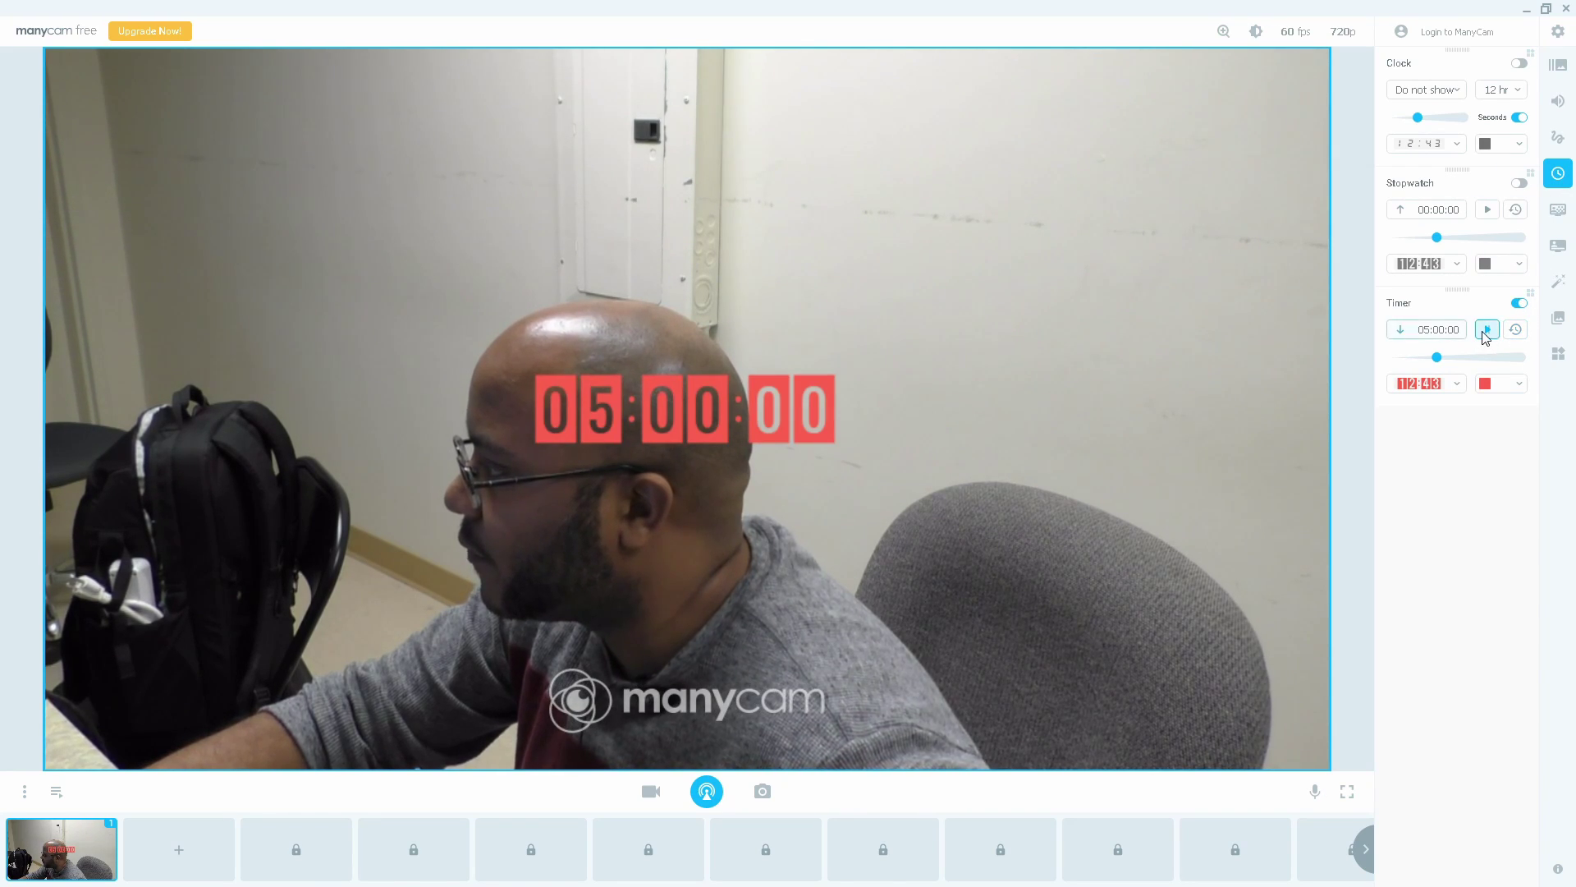
pyautogui.click(1486, 332)
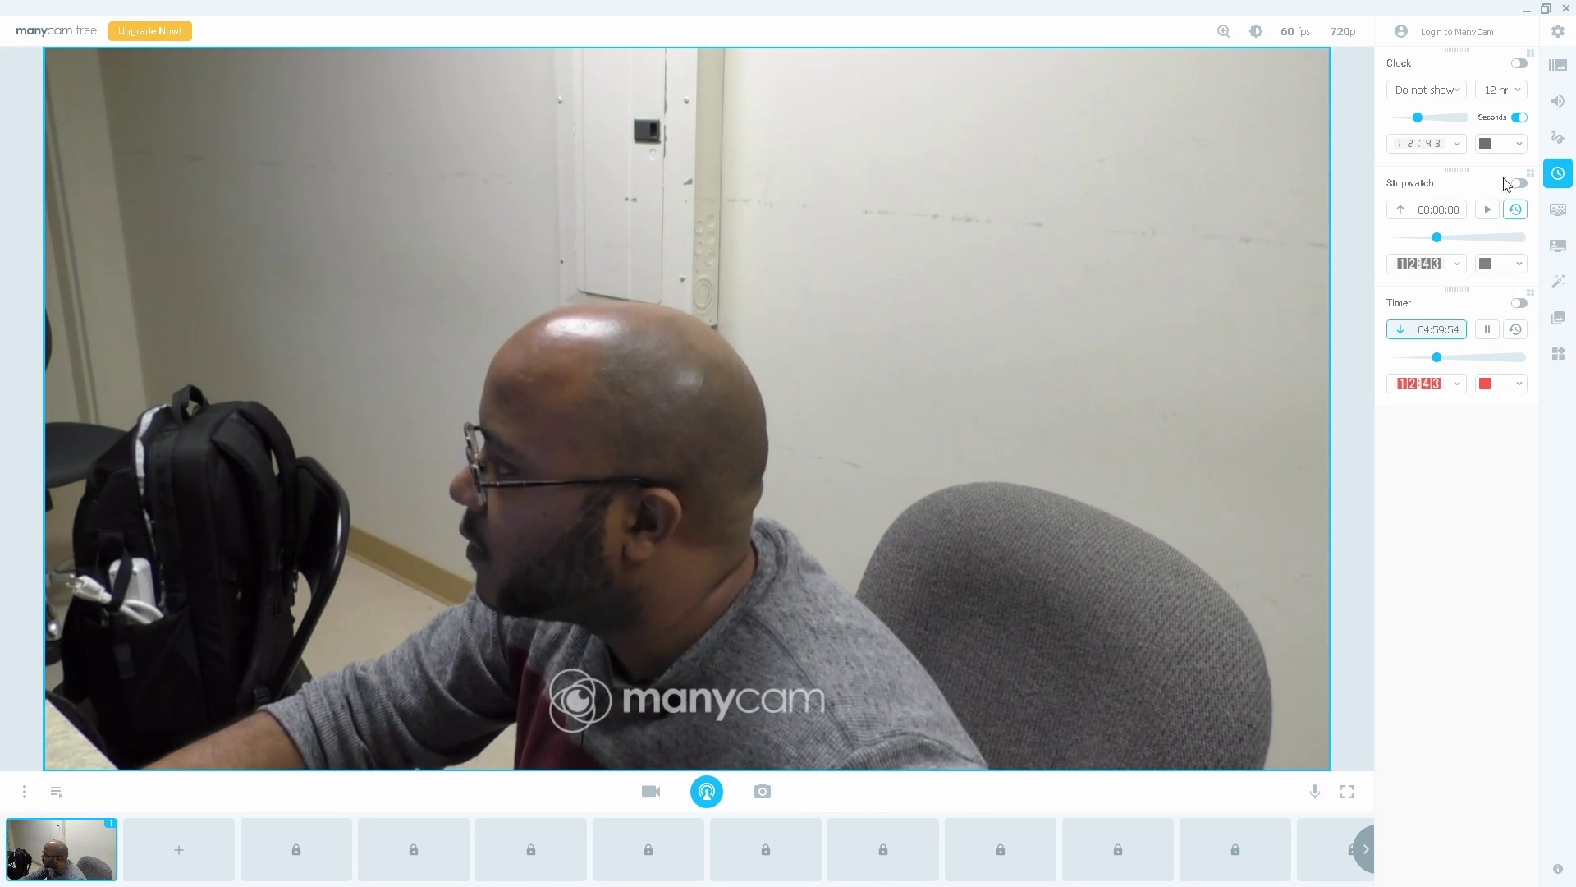
pyautogui.click(1560, 213)
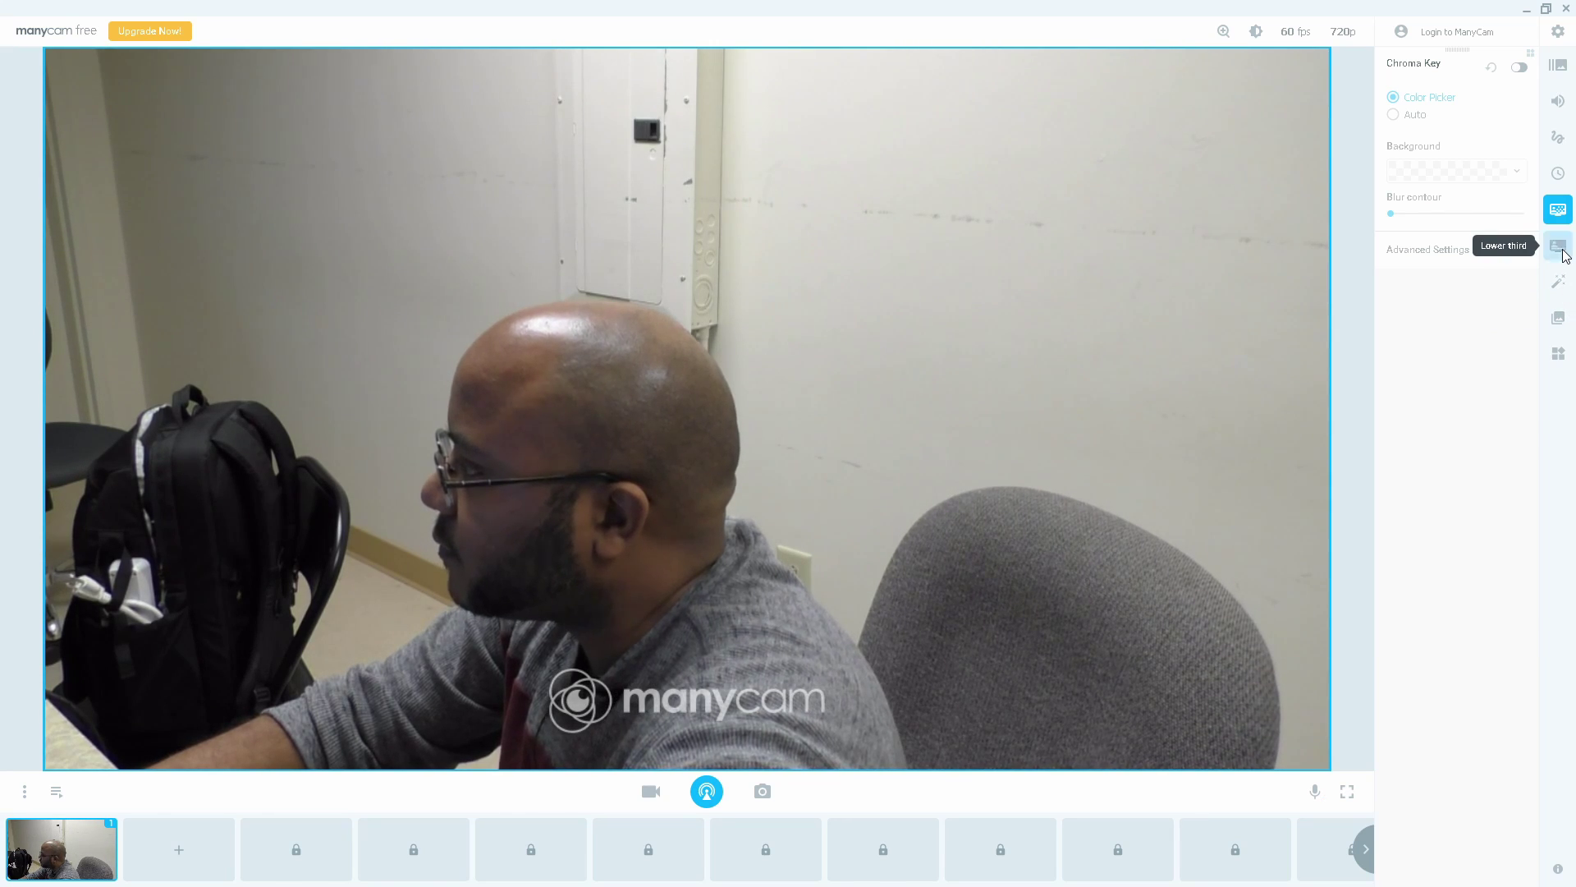
# Step: Set Lower Third 1's title to the presenter's handle, subtitle 'modern media ministry made easy', and turn it on
pyautogui.click(1558, 246)
pyautogui.click(1475, 98)
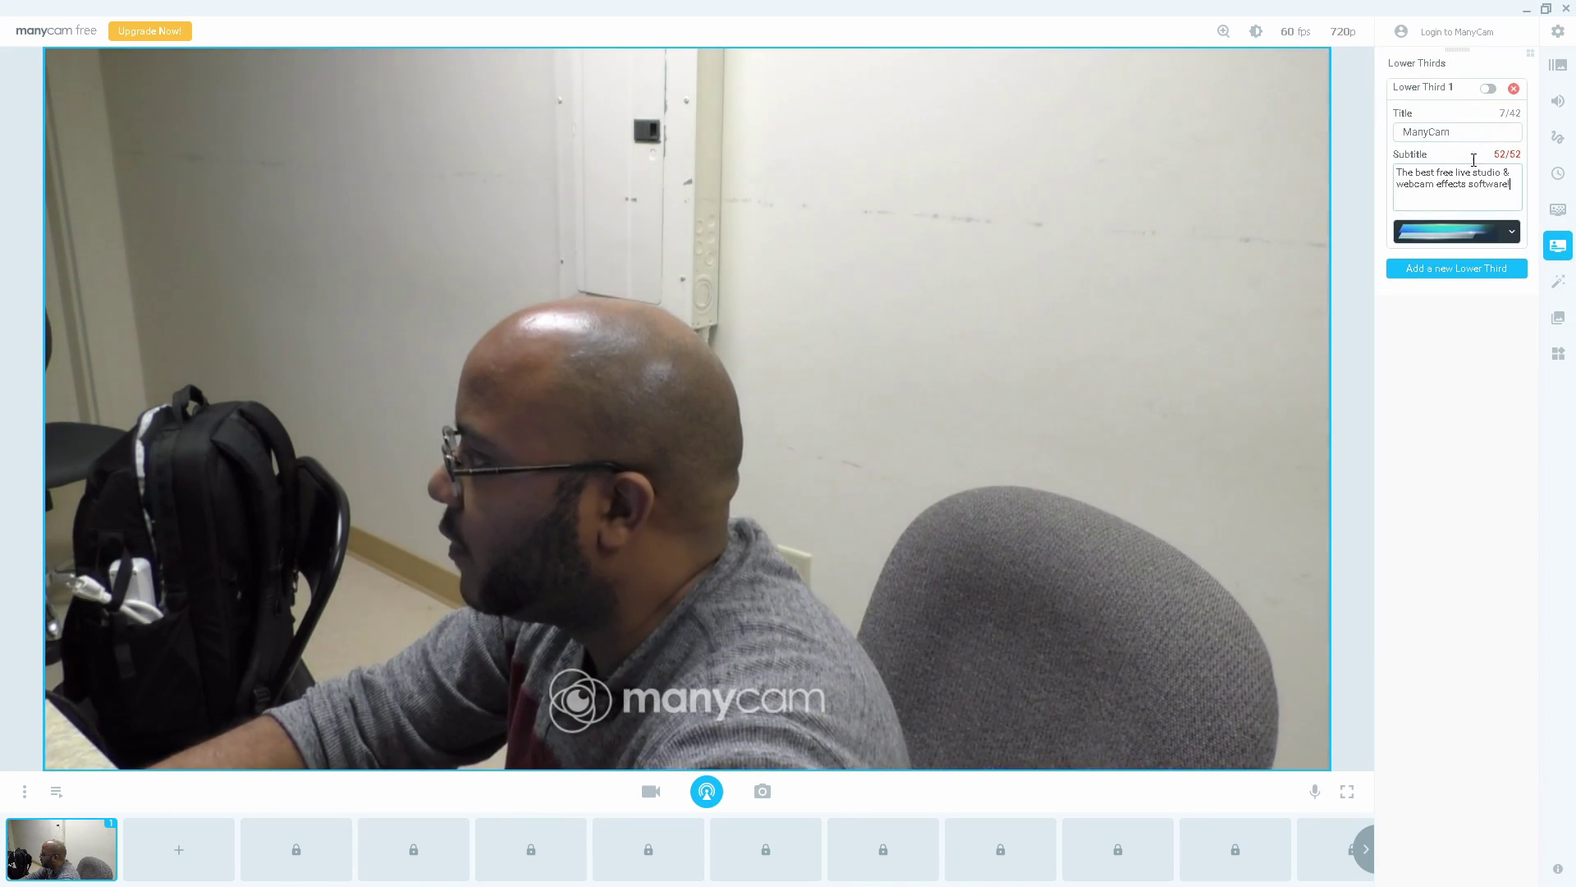
pyautogui.moveTo(1462, 133); pyautogui.dragTo(1361, 127)
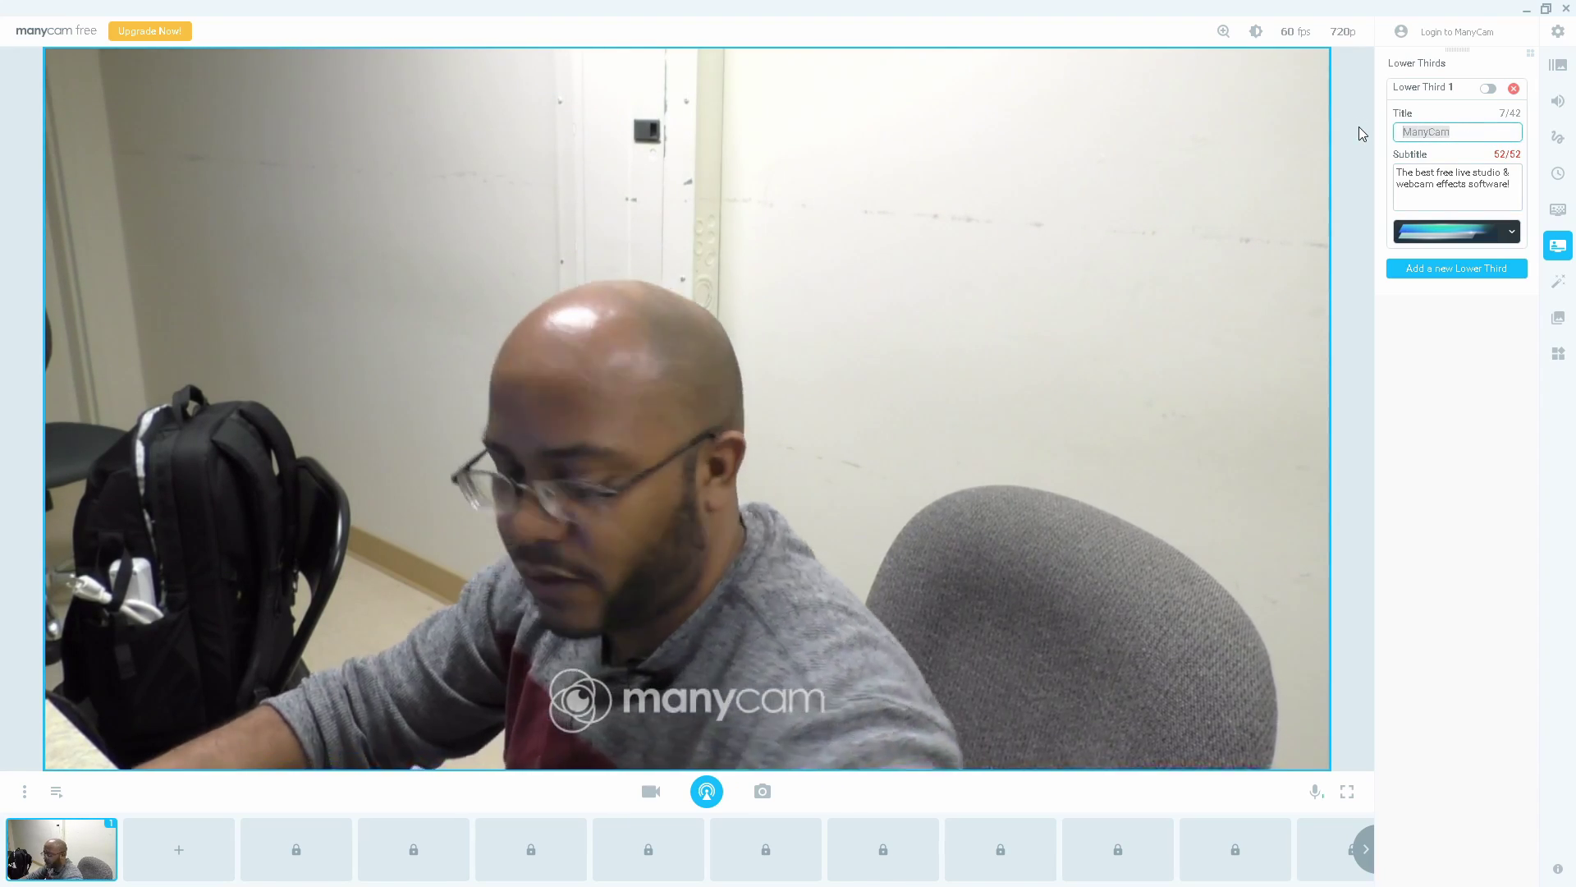
pyautogui.write('AJaythe')
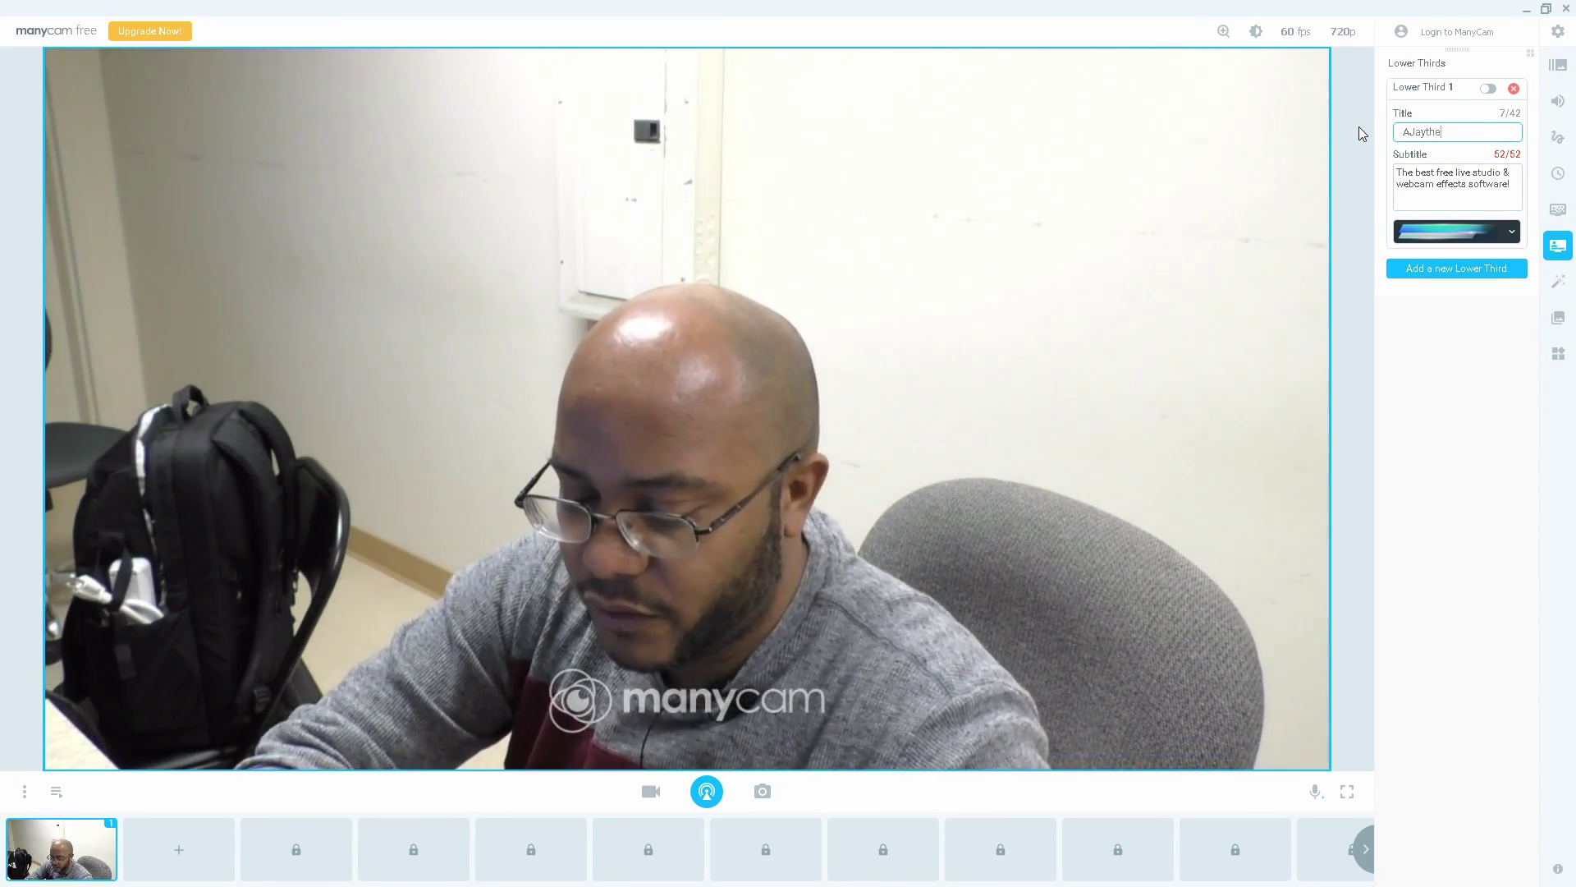
pyautogui.write('CEO')
pyautogui.press('Tab')
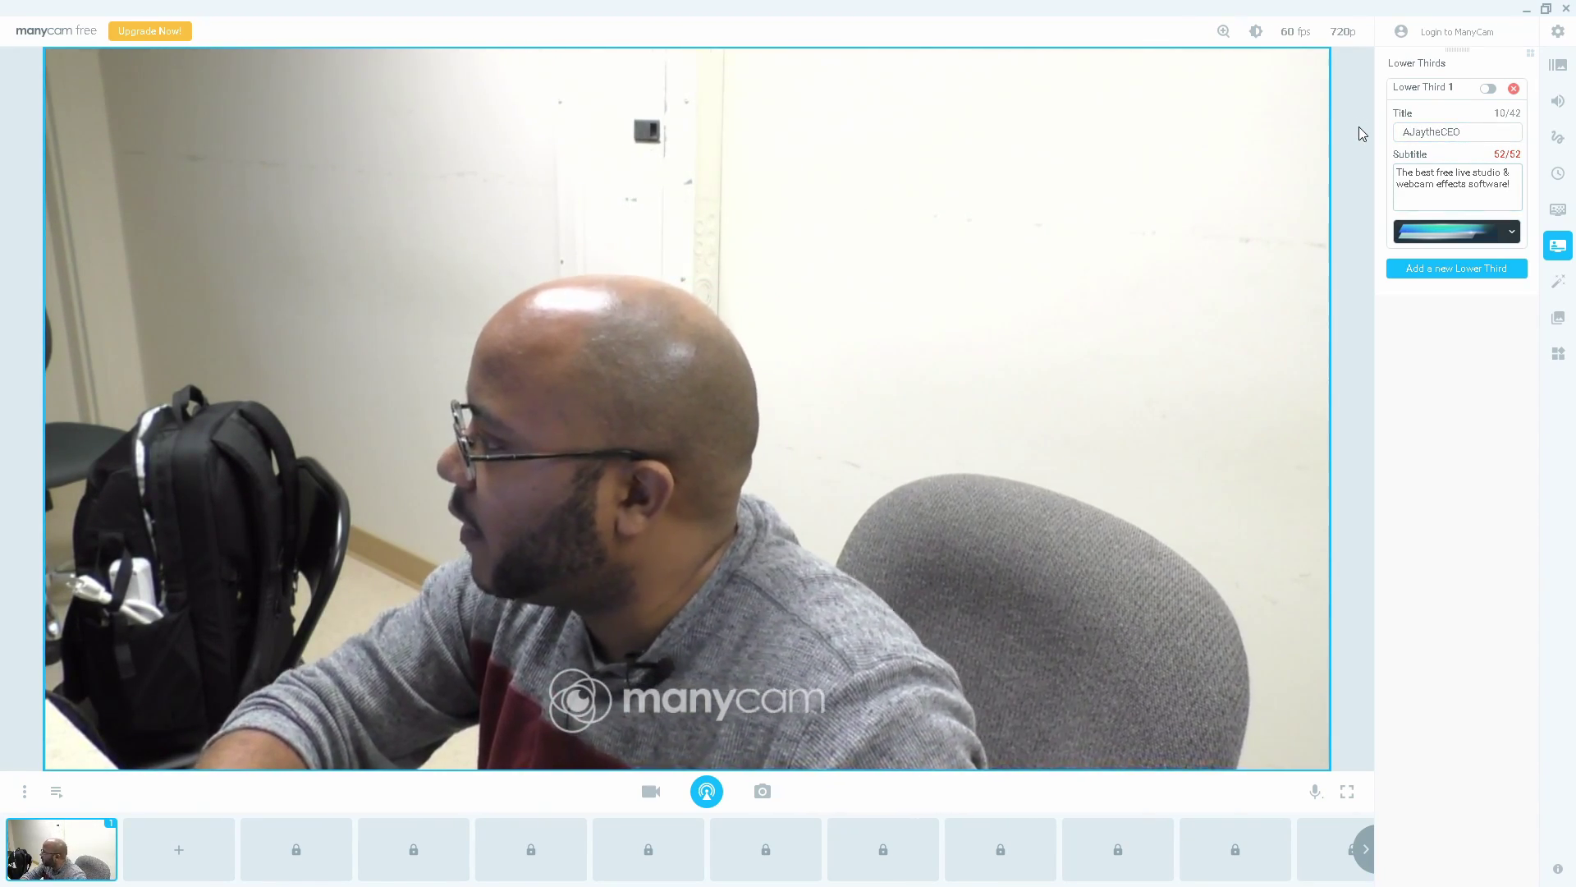
pyautogui.hotkey('ctrl', 'a')
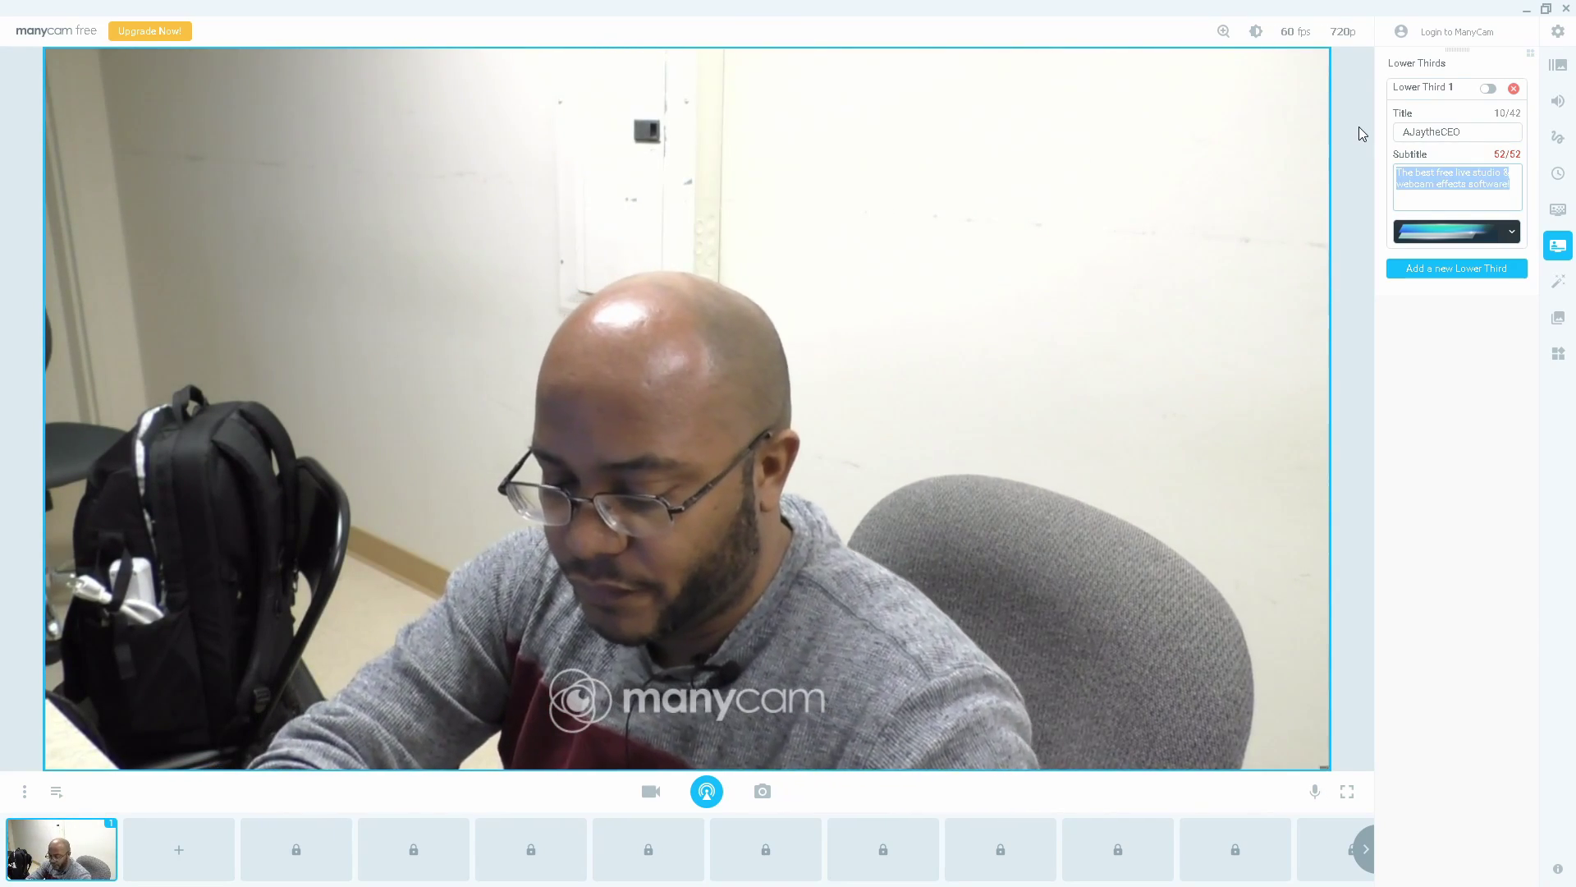
pyautogui.write('modern medi')
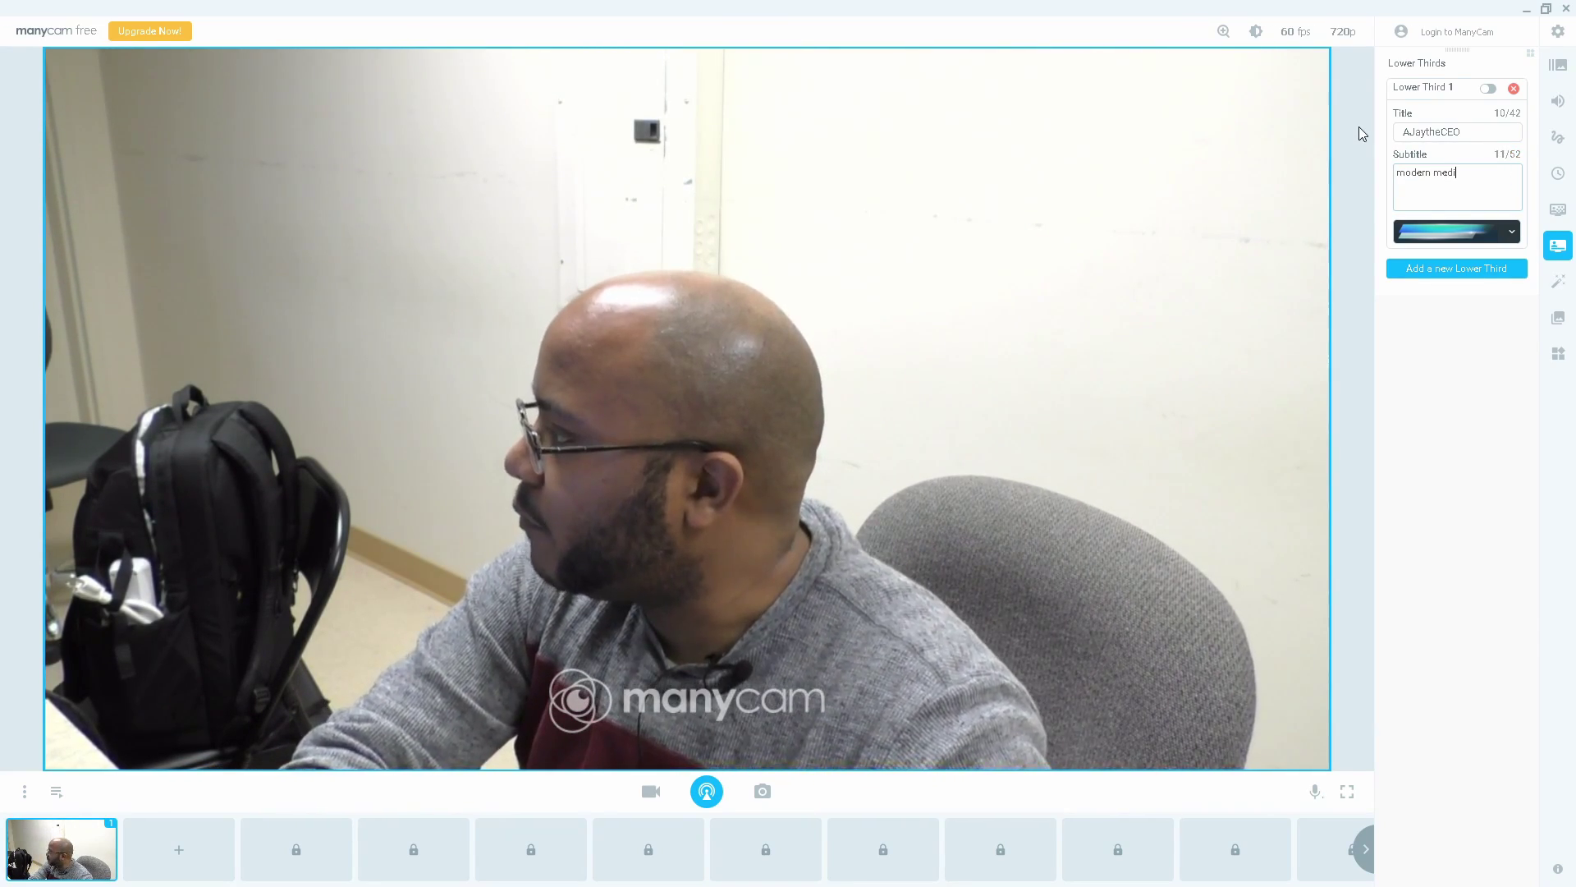
pyautogui.write('a ministry')
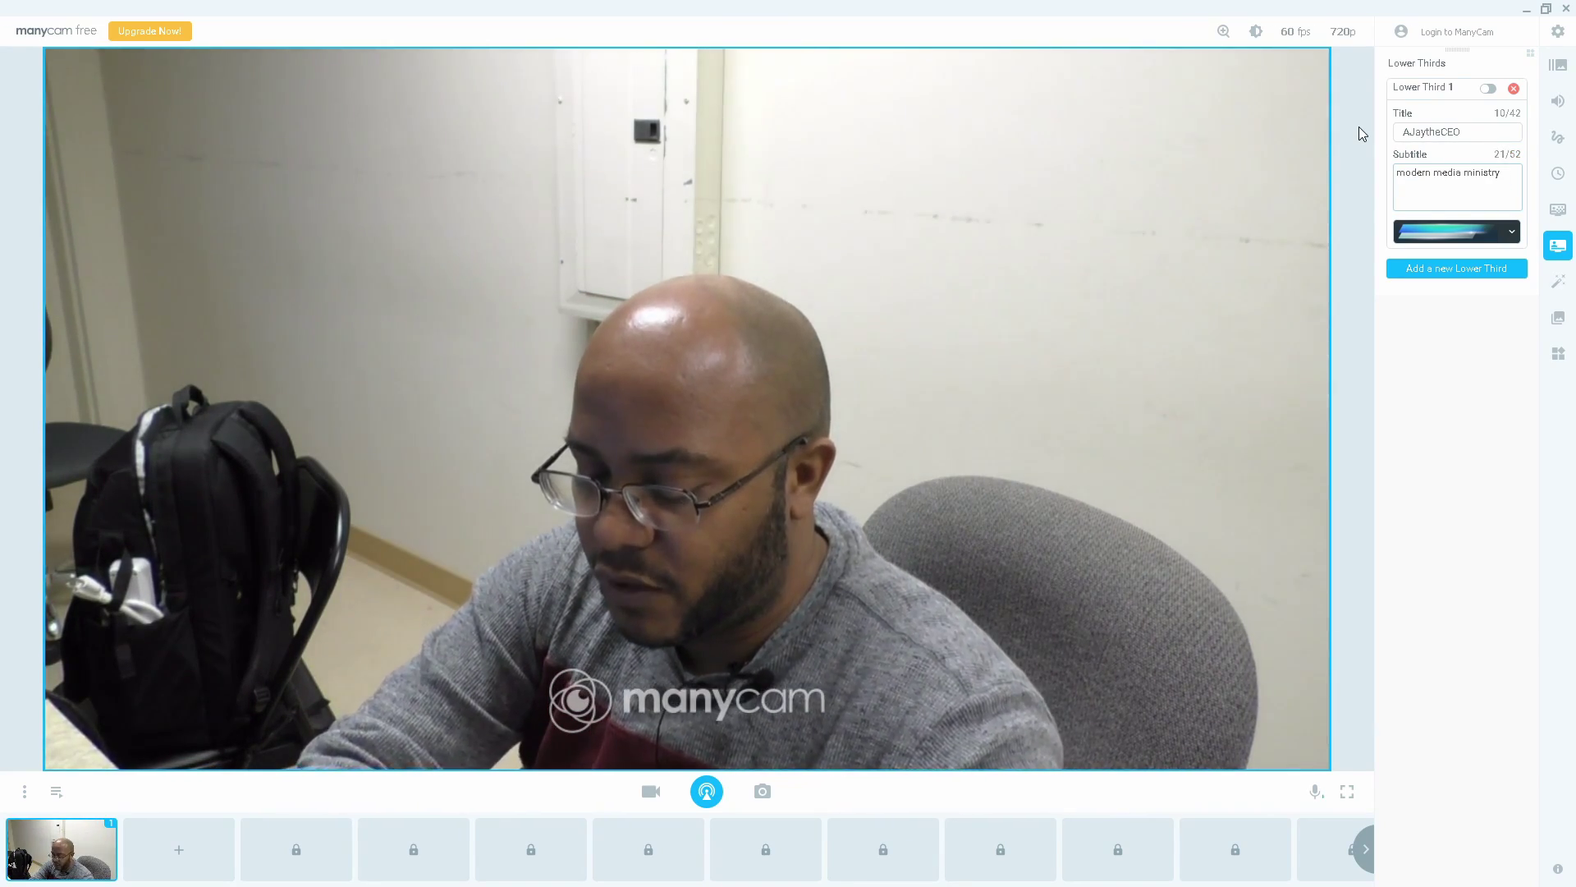
pyautogui.write(' made easy')
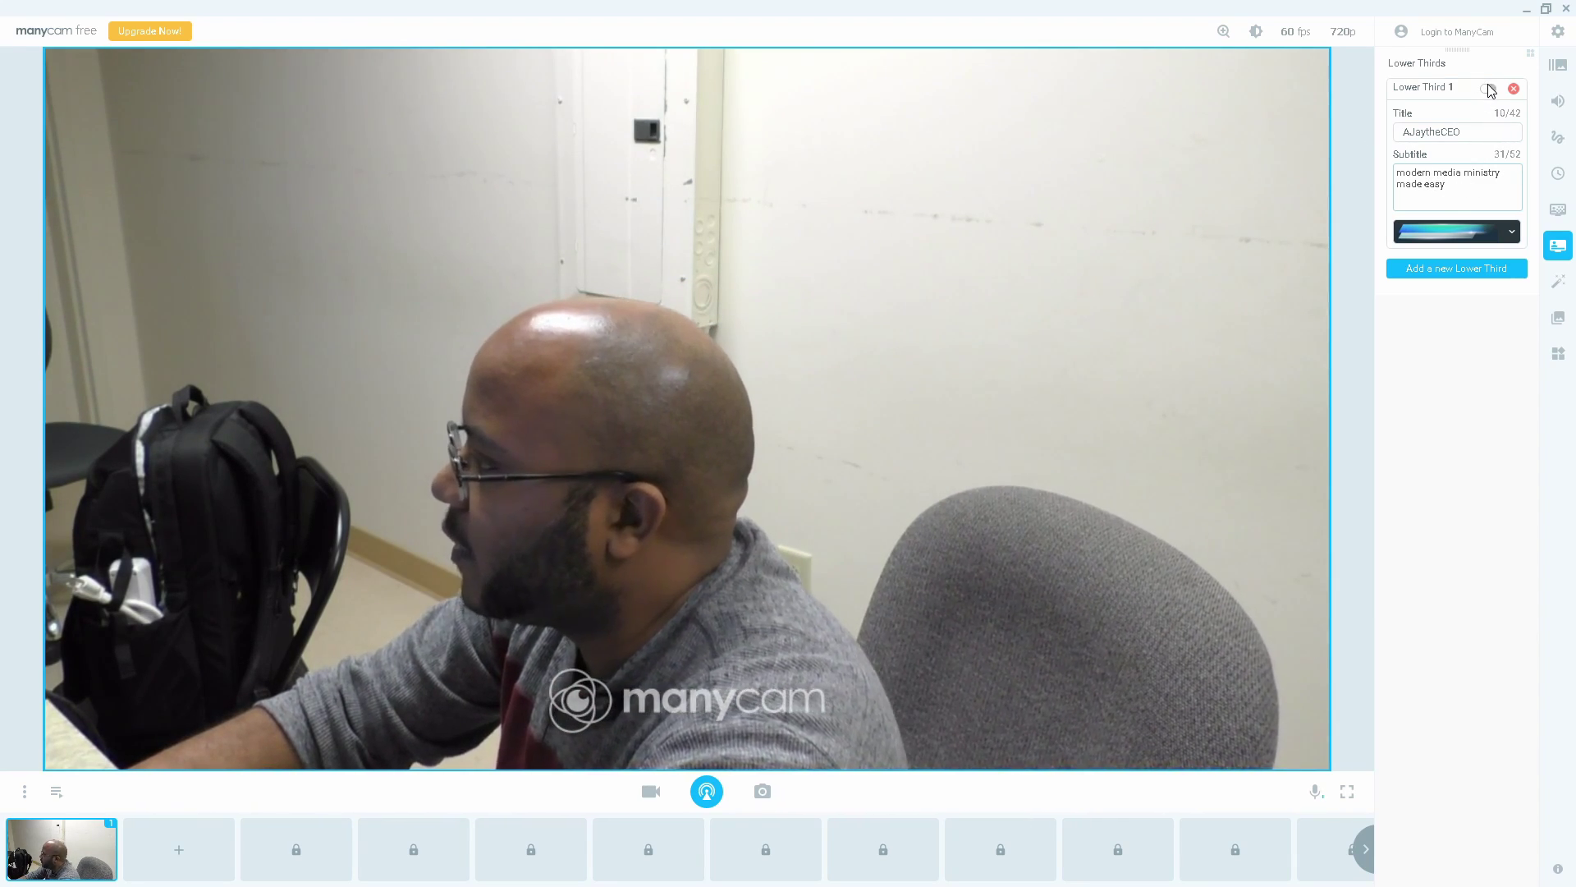
pyautogui.click(1490, 89)
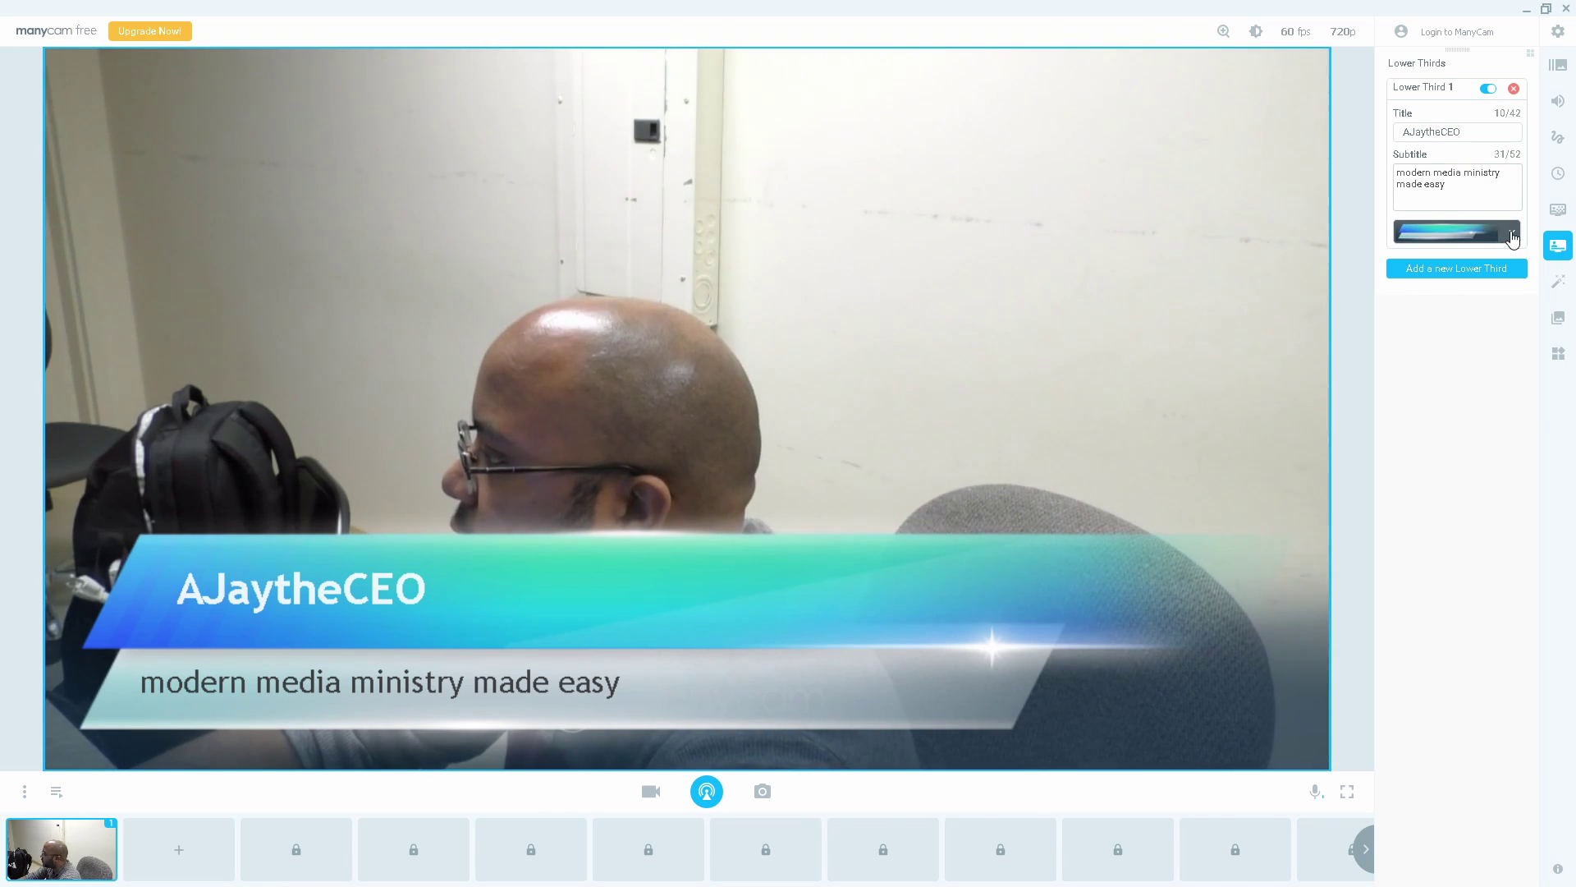
# Step: Try the orange-red banner style on Lower Third 1, previewing it and dismissing the upgrade prompt
pyautogui.click(1512, 236)
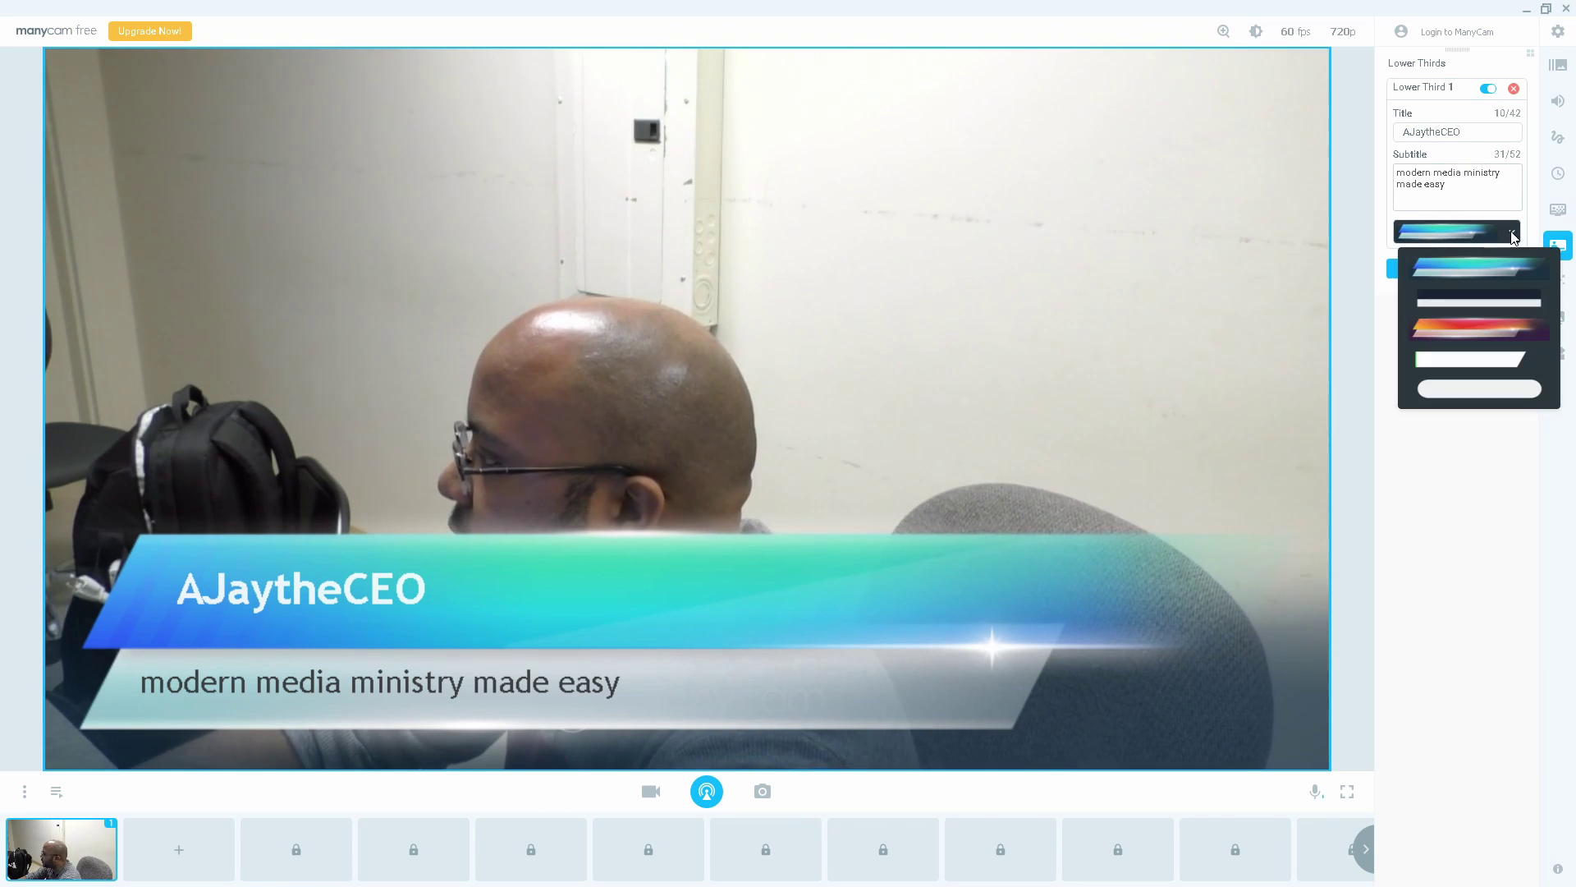
pyautogui.click(1516, 330)
pyautogui.click(1489, 89)
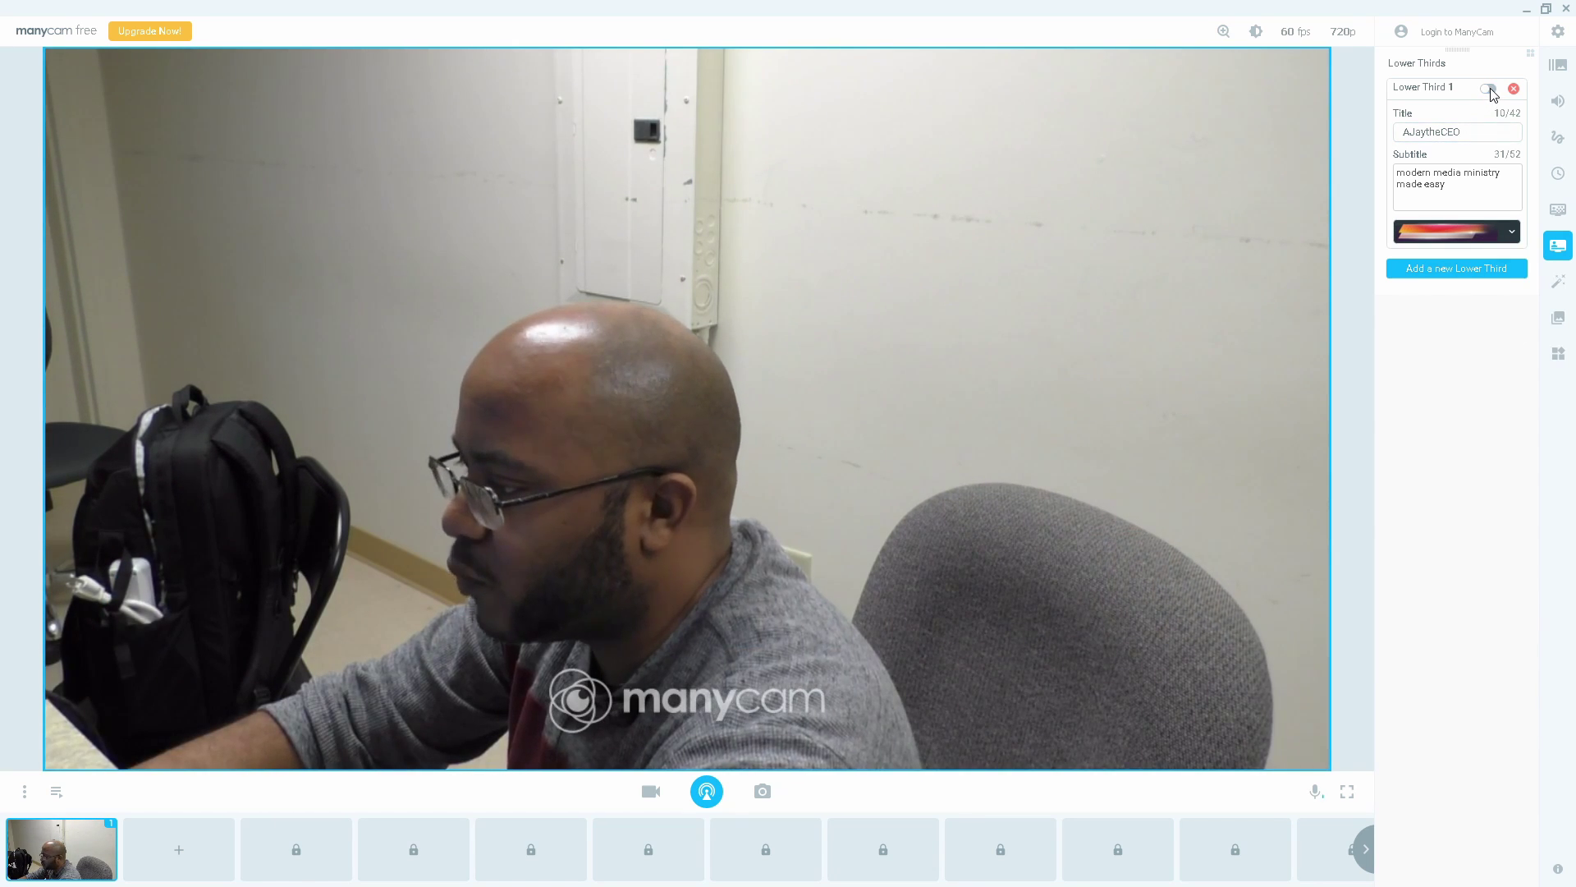
pyautogui.click(1489, 89)
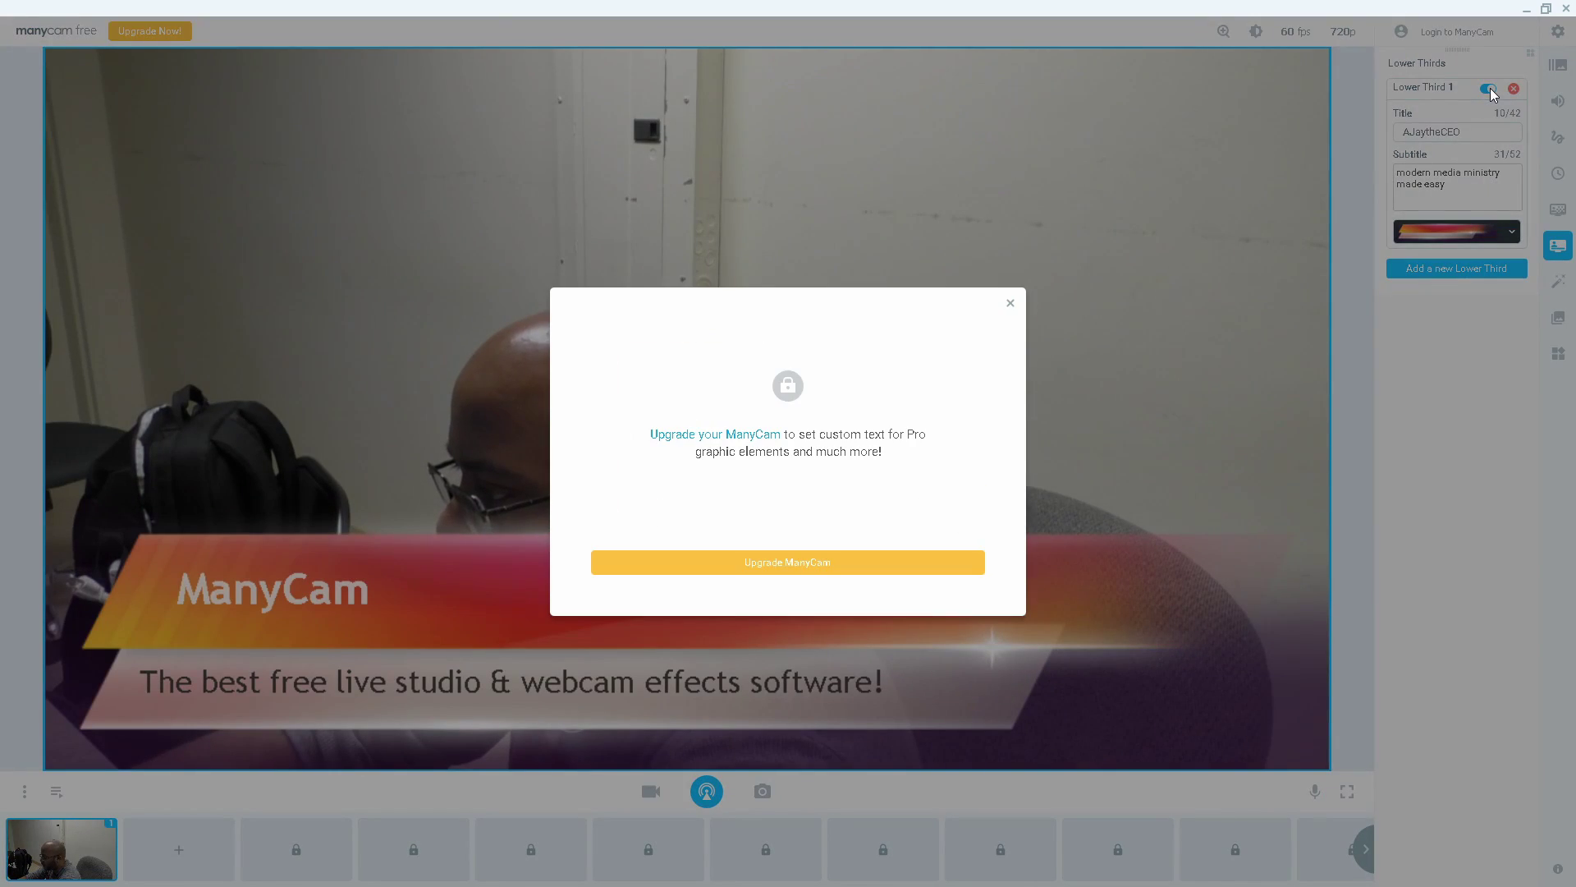
pyautogui.click(1011, 305)
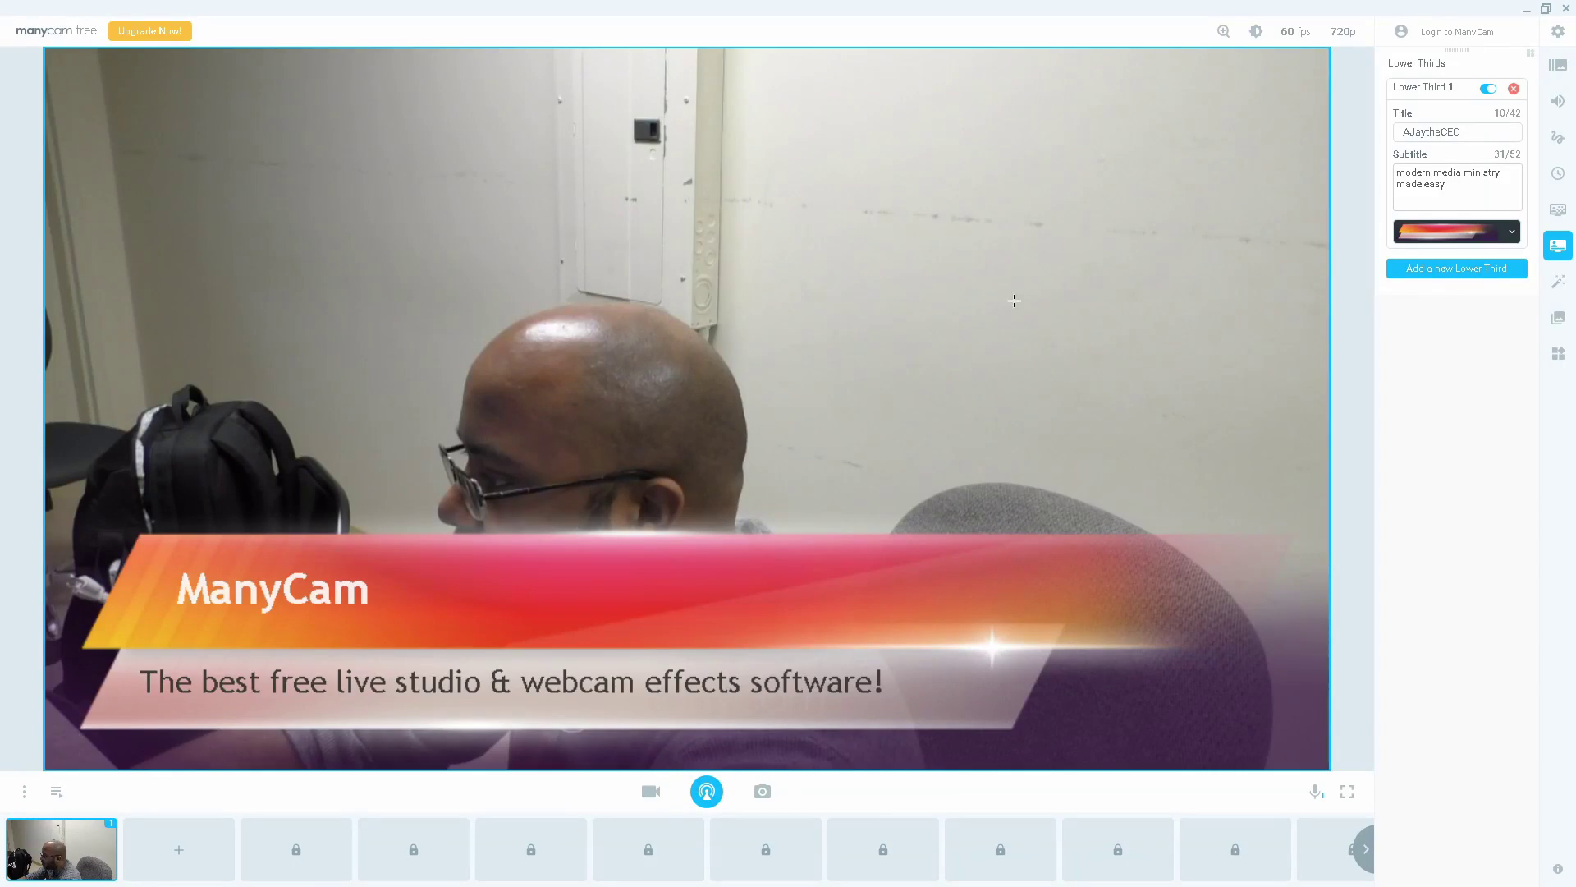
pyautogui.click(1490, 88)
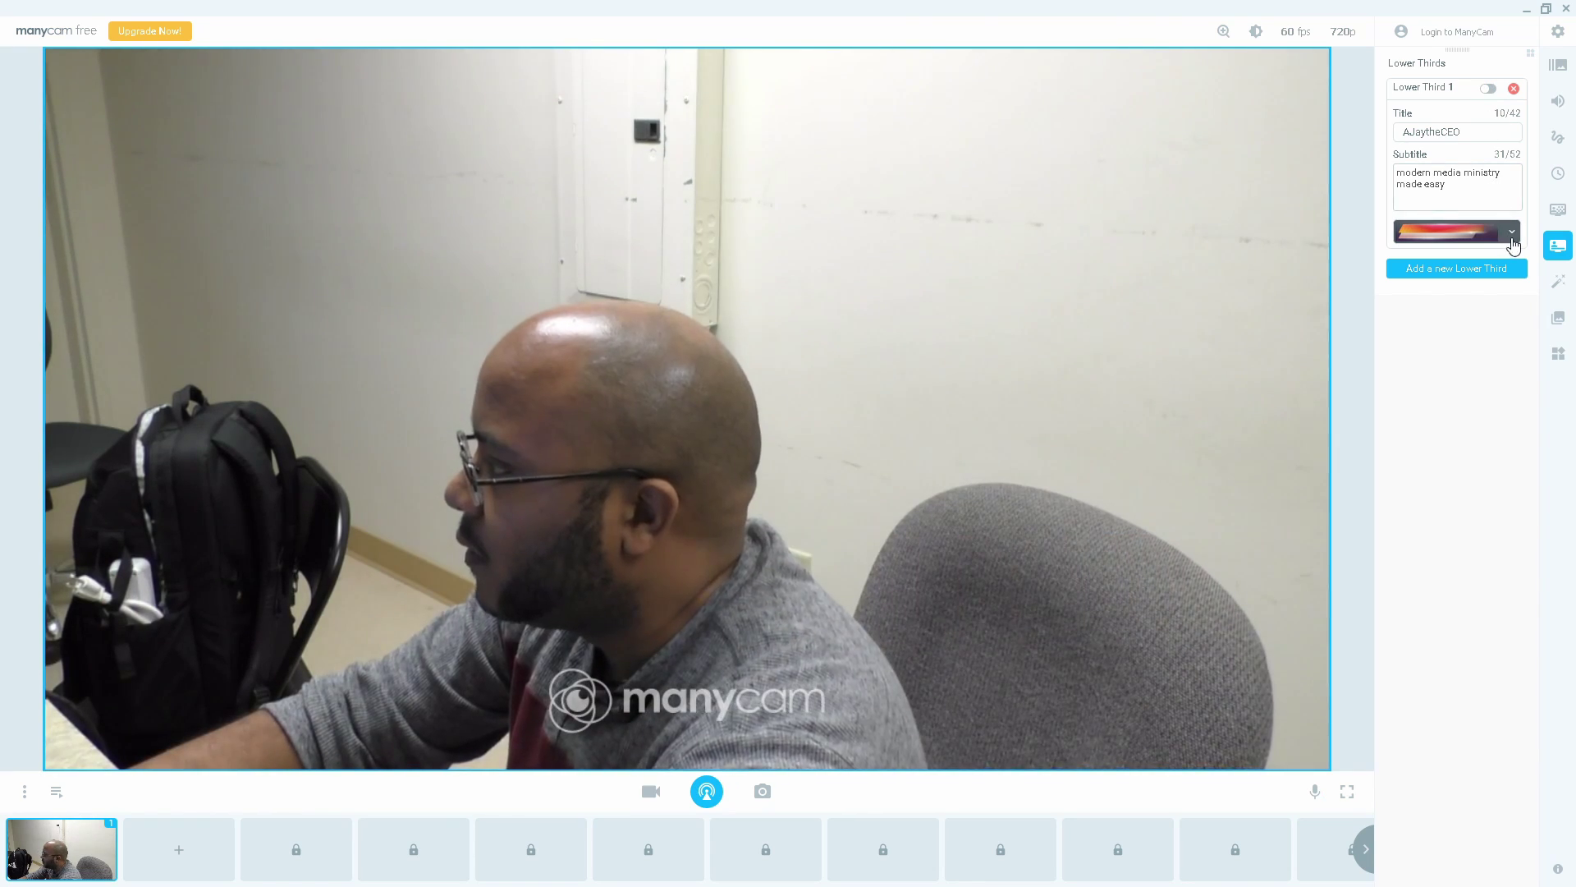
# Step: Switch Lower Third 1 to the dark banner style and preview it on and off
pyautogui.click(1513, 245)
pyautogui.click(1511, 268)
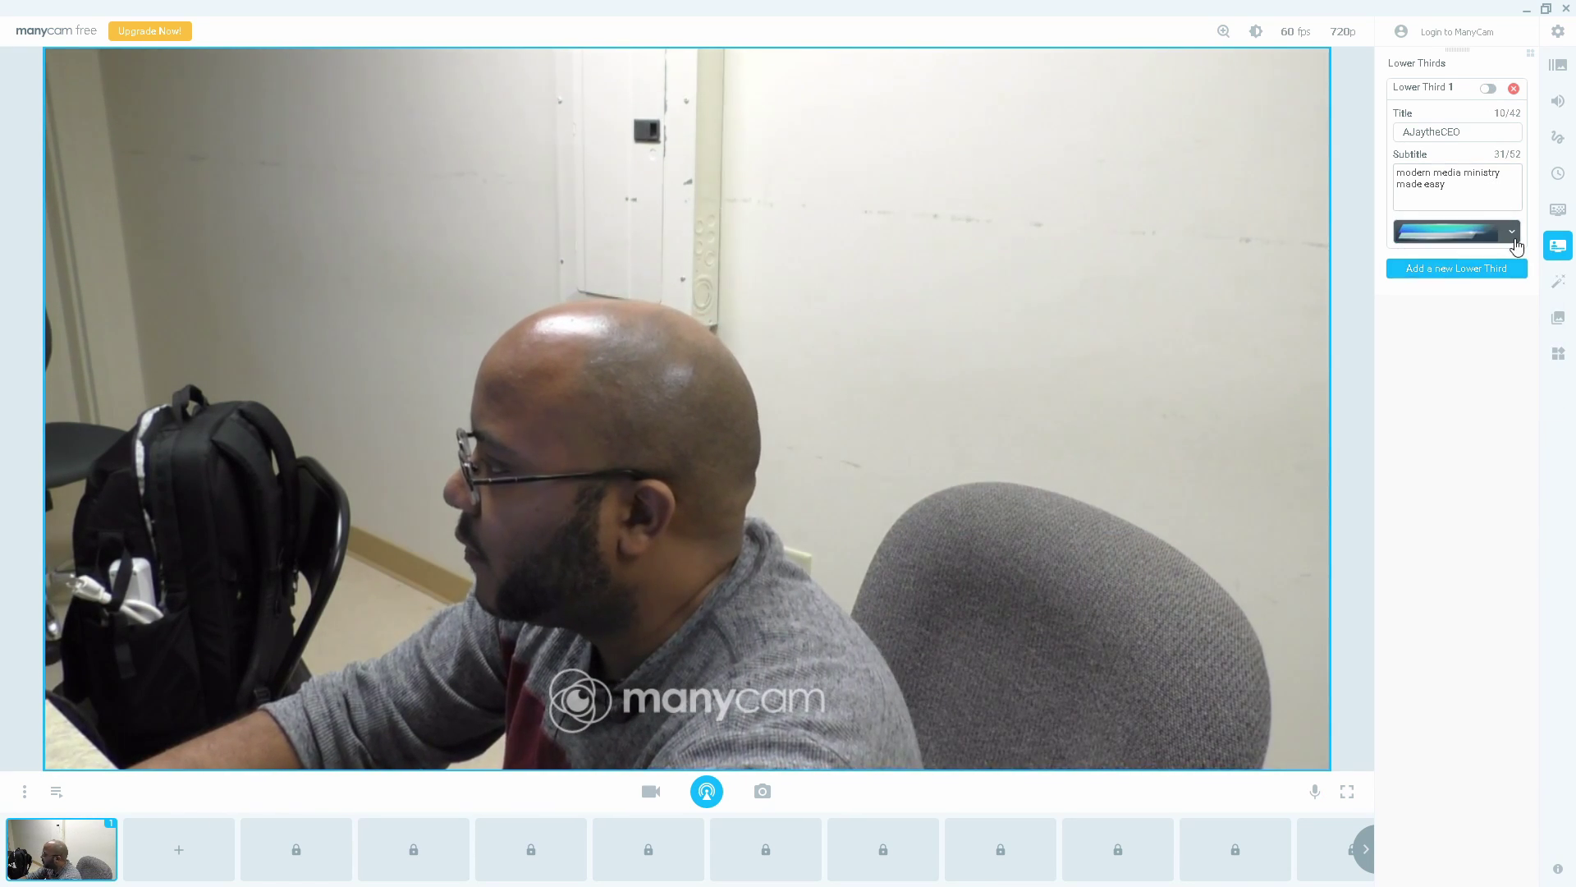
pyautogui.click(1515, 246)
pyautogui.click(1505, 305)
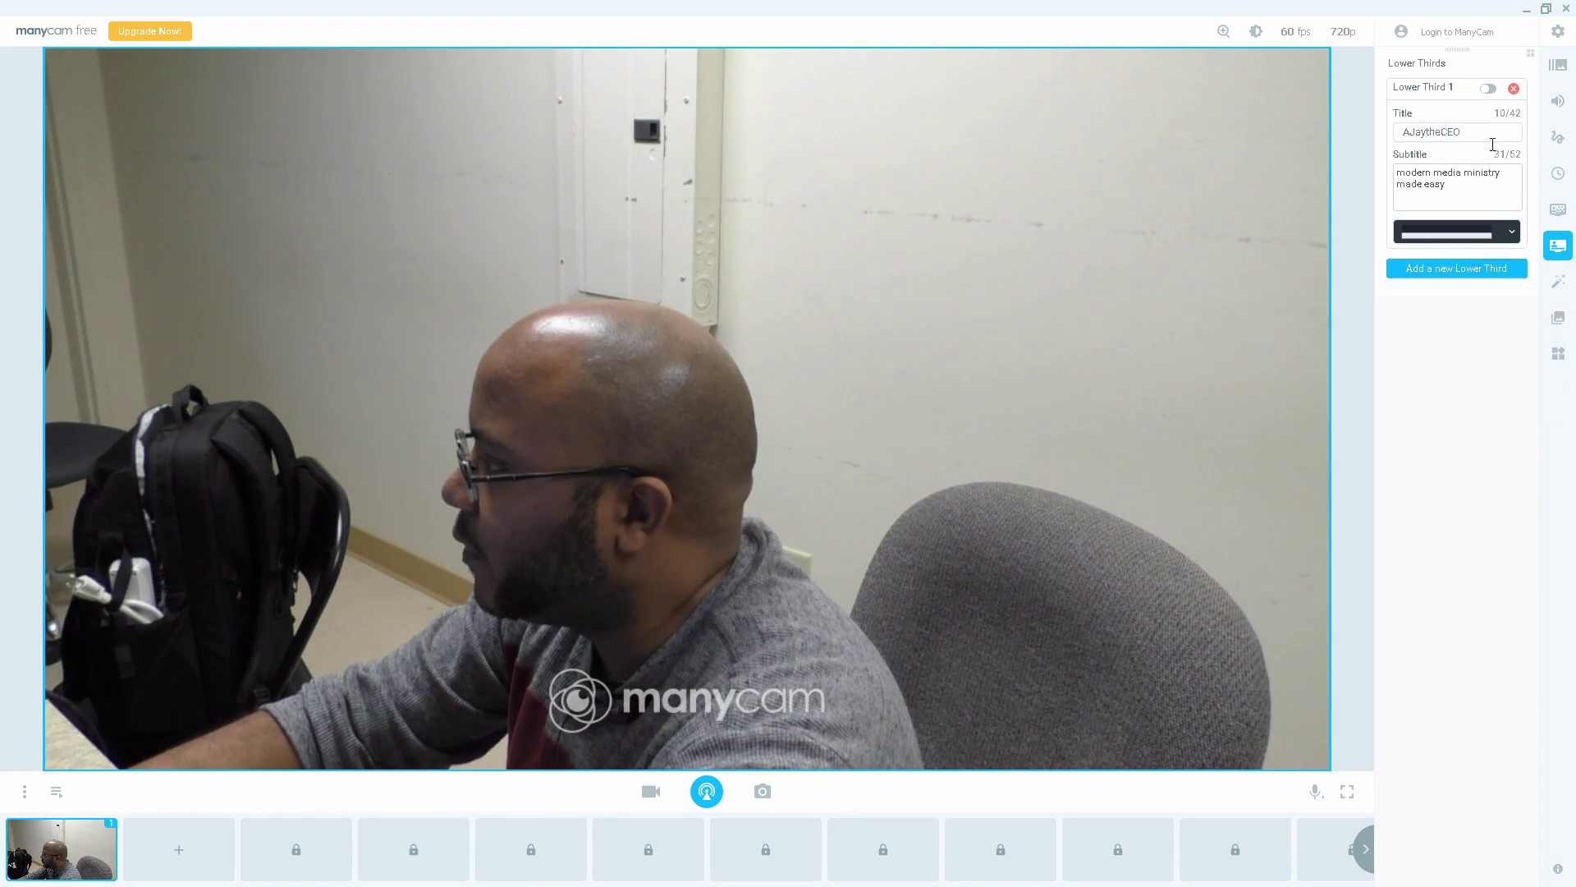
pyautogui.click(1489, 89)
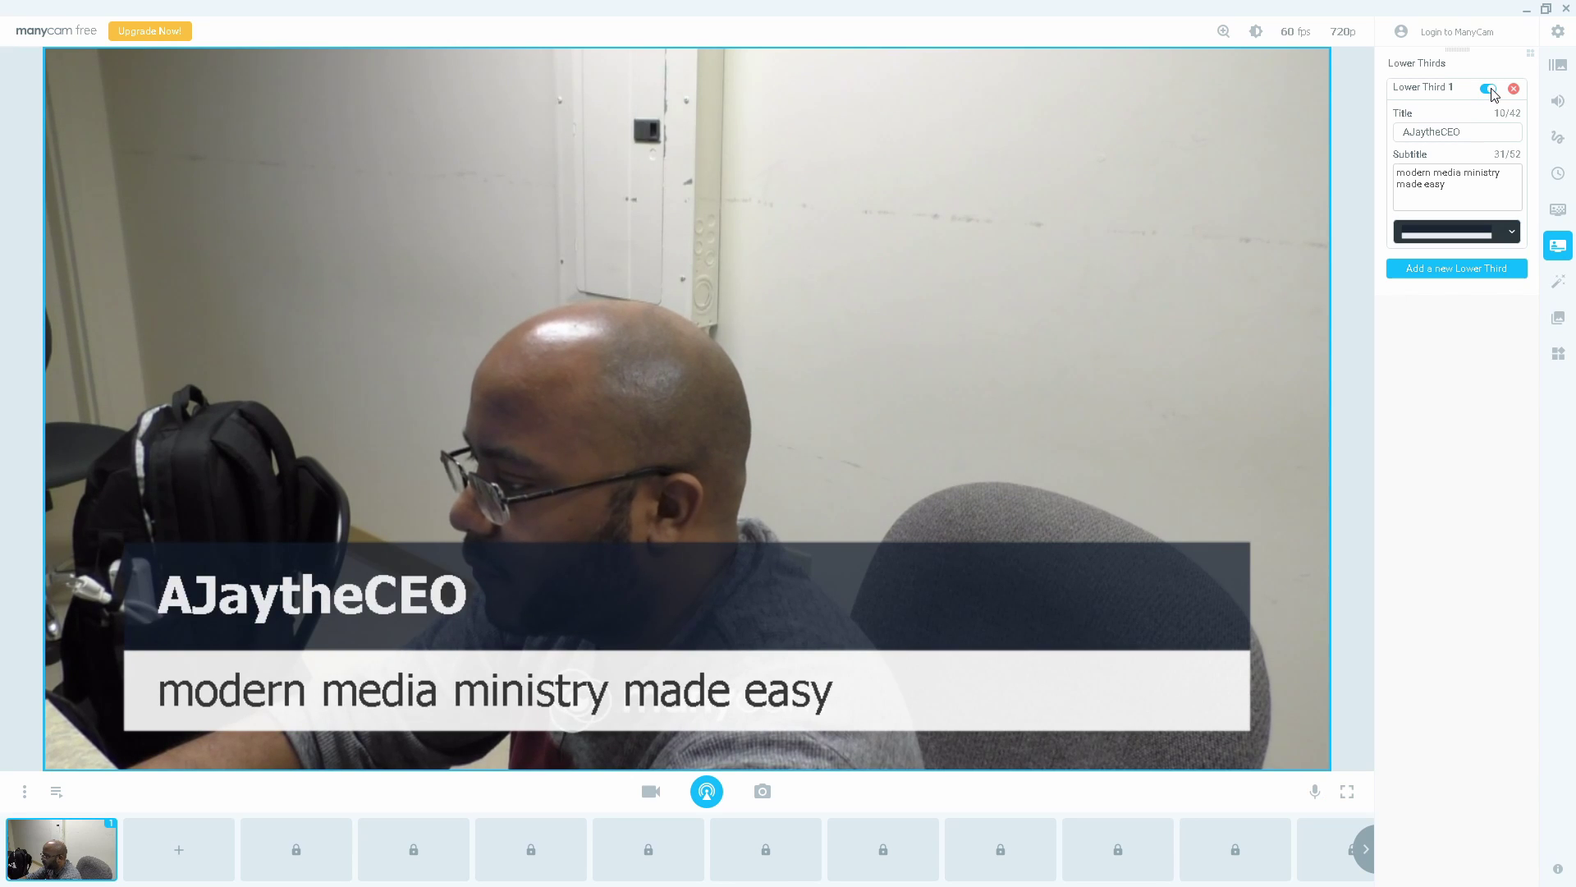
pyautogui.click(1490, 89)
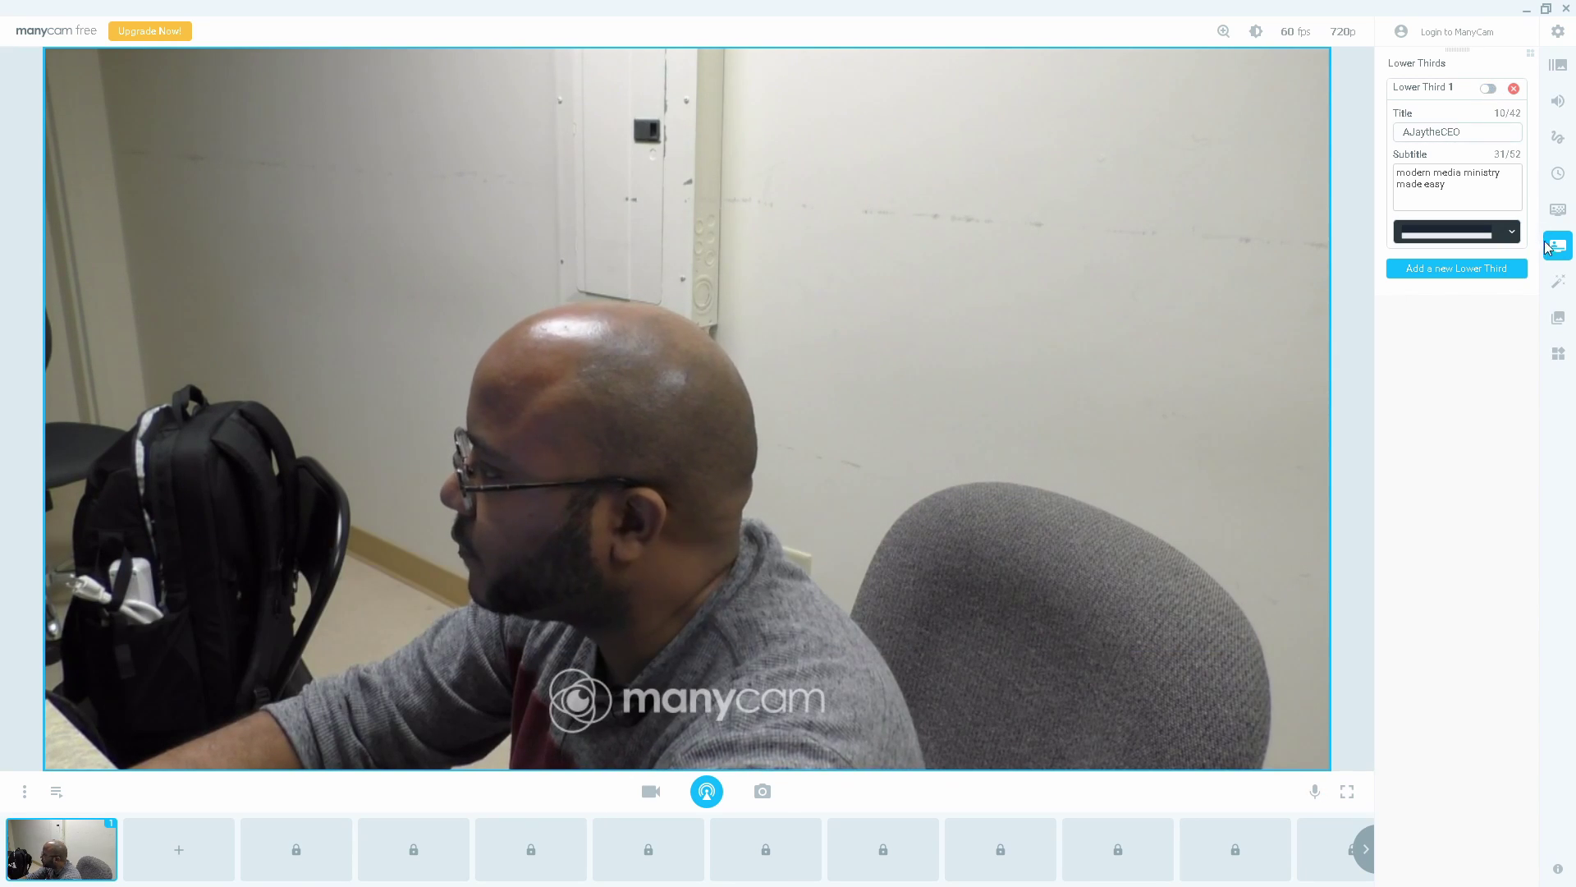
pyautogui.click(1560, 283)
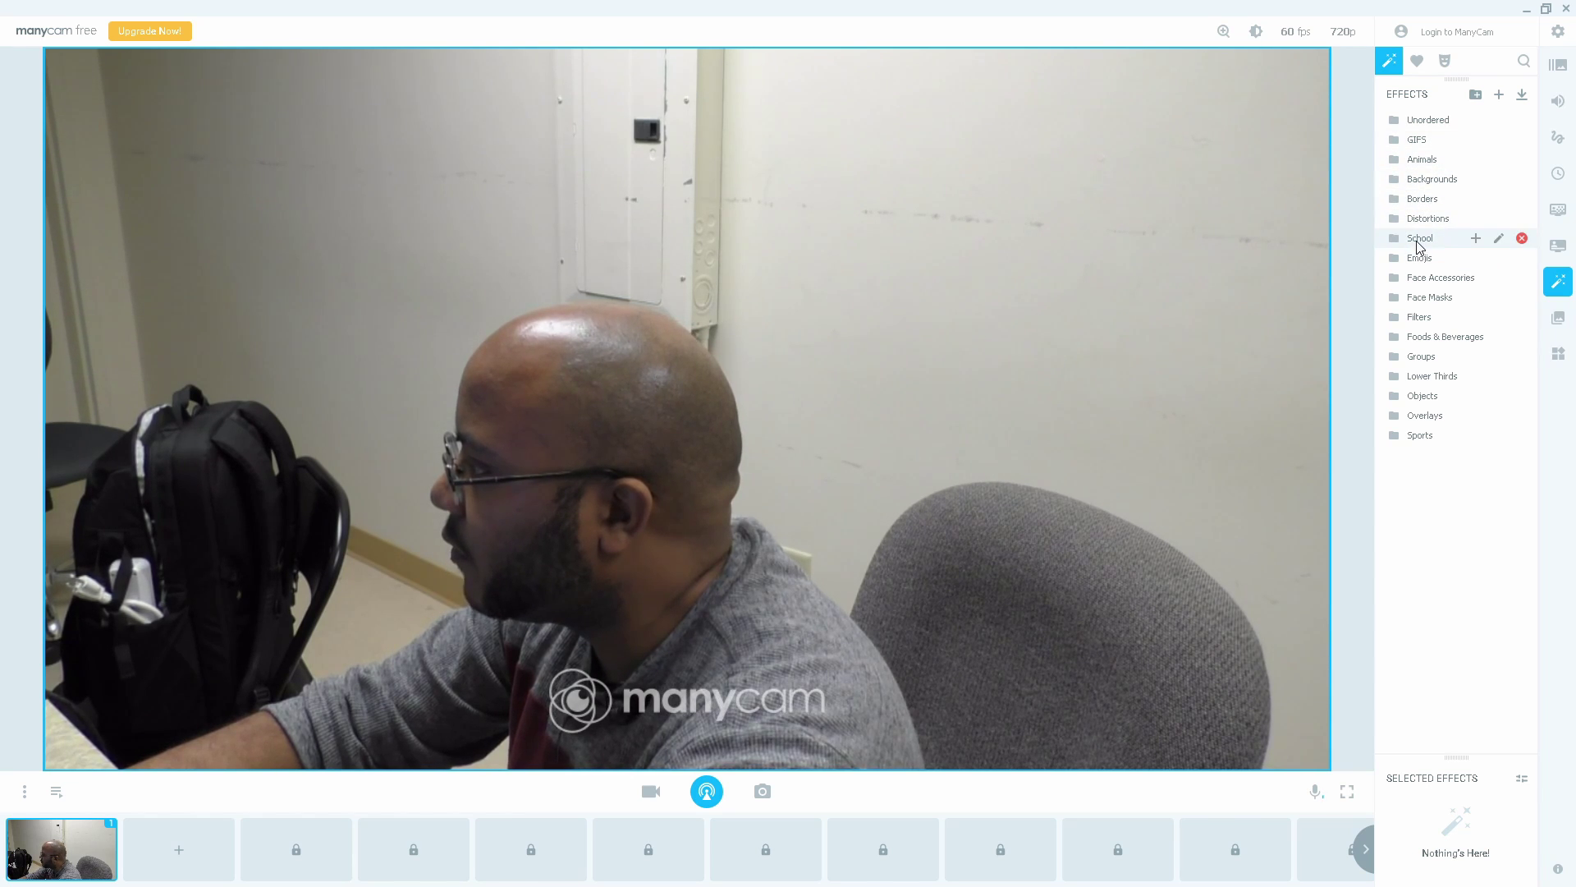
# Step: Browse the Lower Thirds effects folder and the effects store, then show the Gallery albums
pyautogui.click(1447, 379)
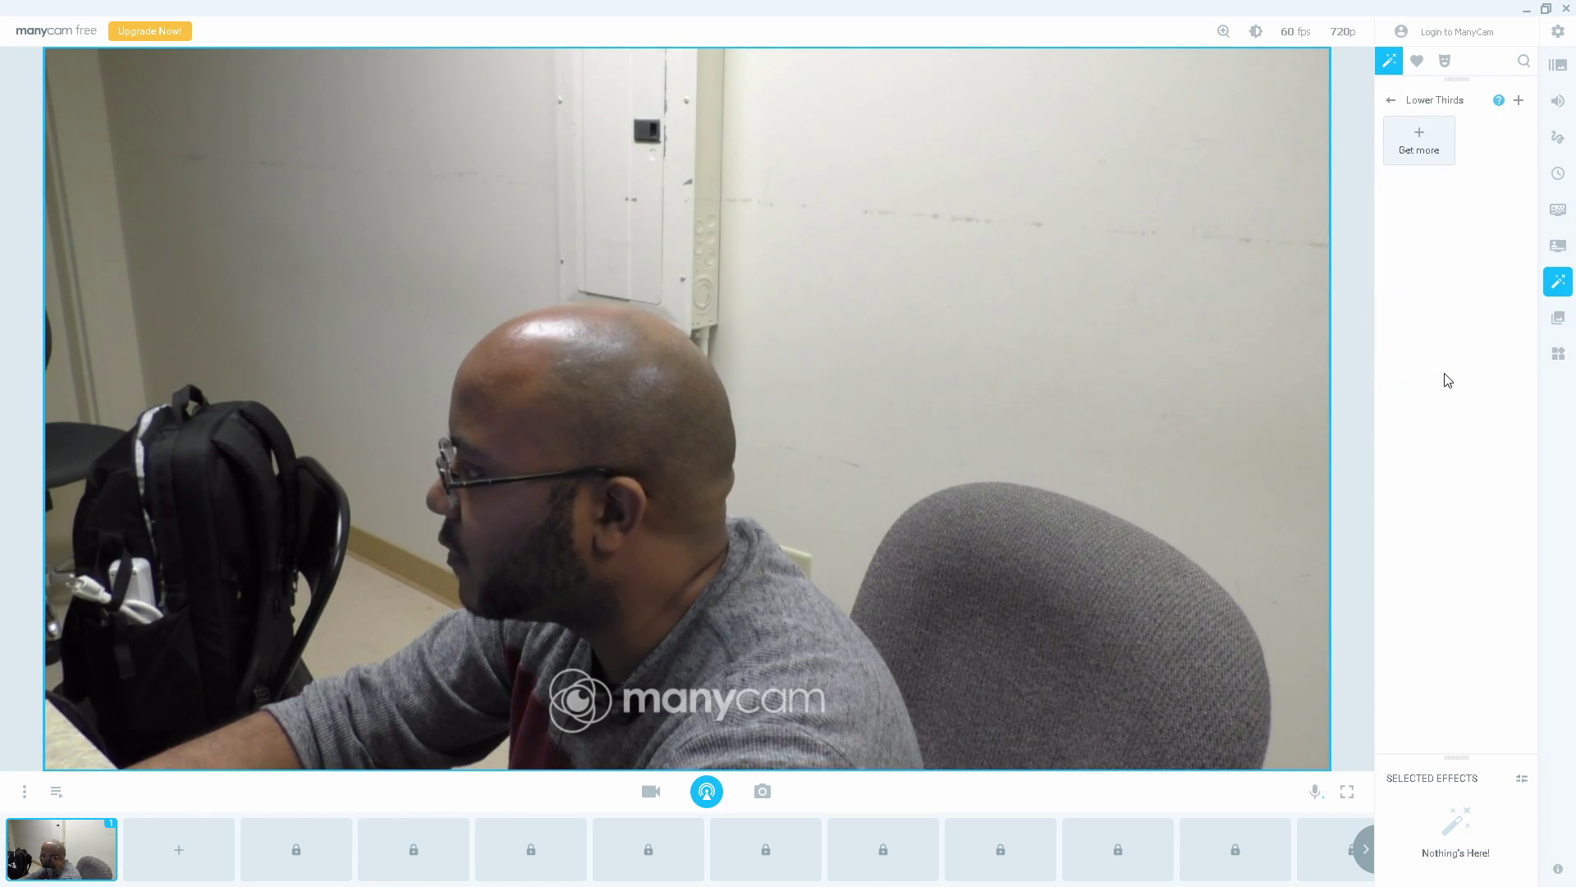
pyautogui.click(1421, 140)
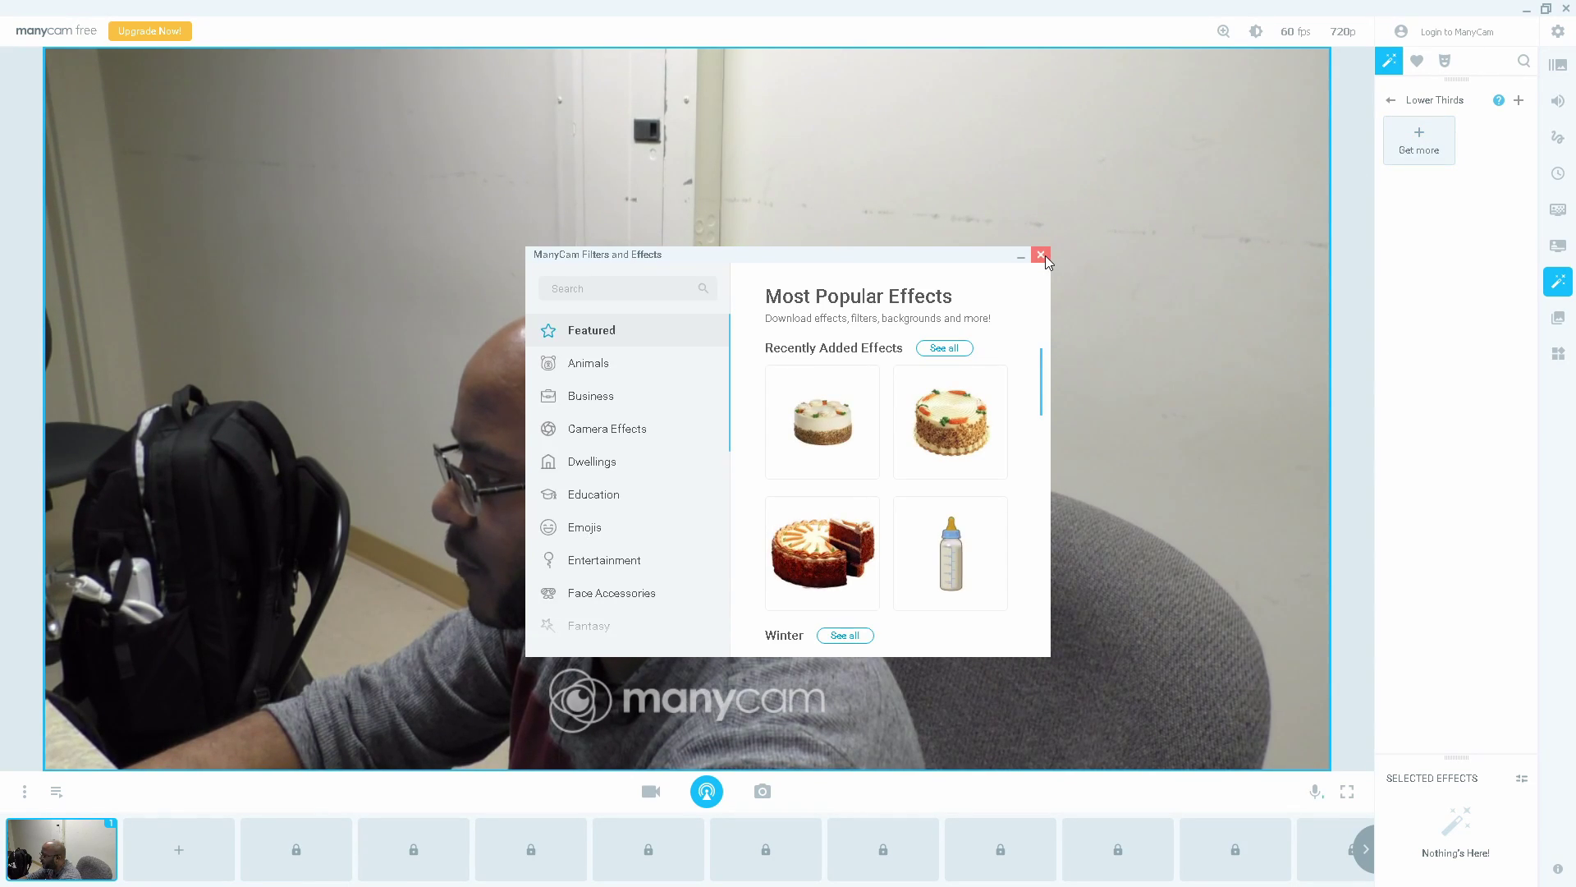
pyautogui.click(1041, 255)
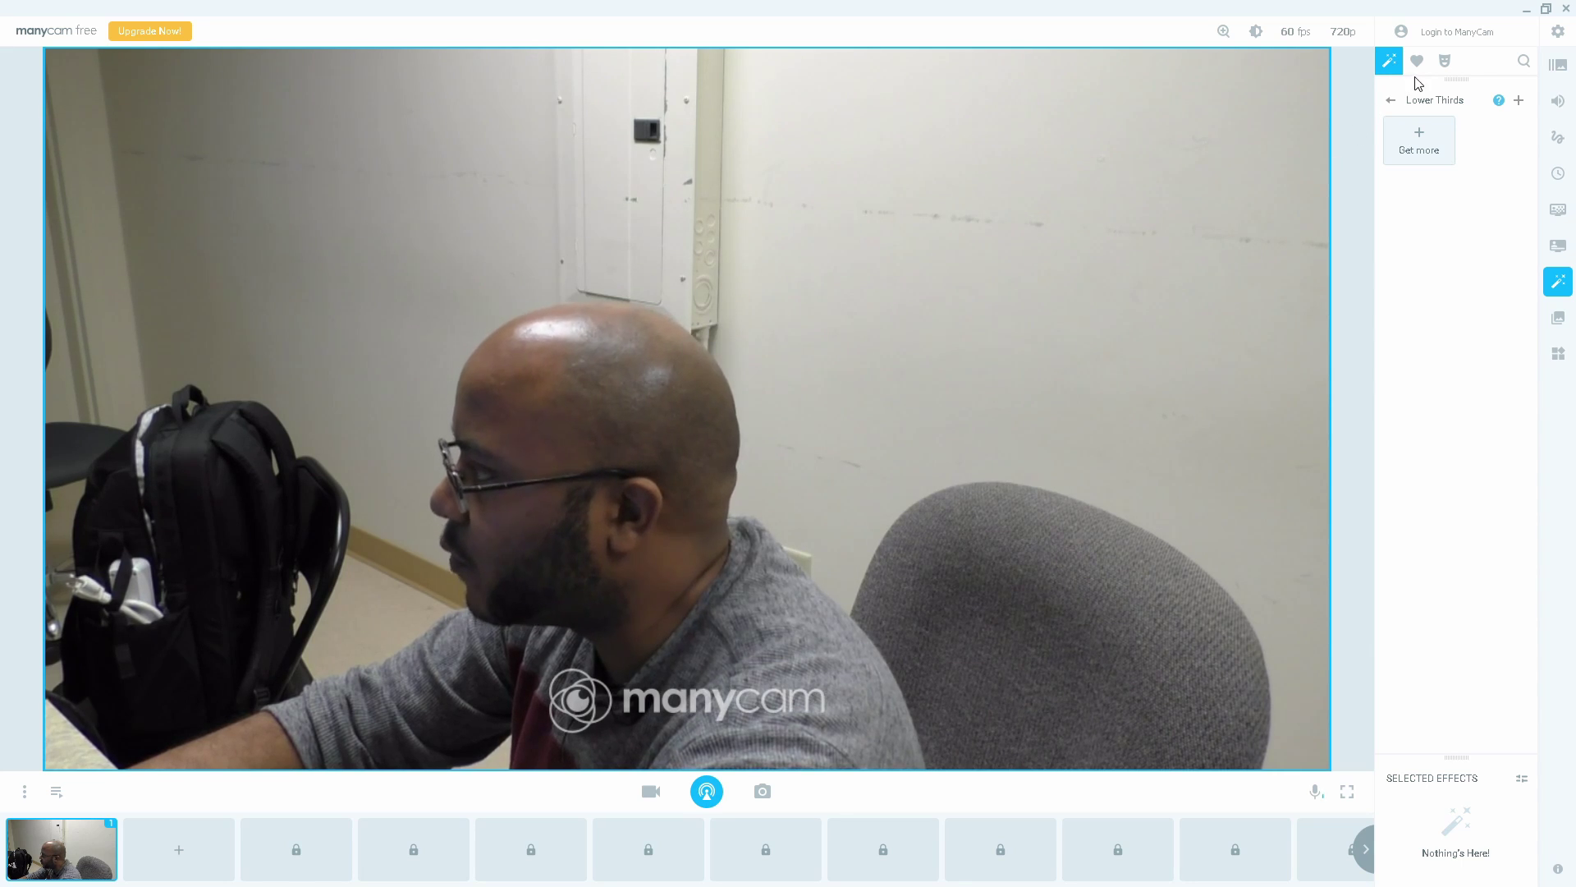
pyautogui.click(1393, 101)
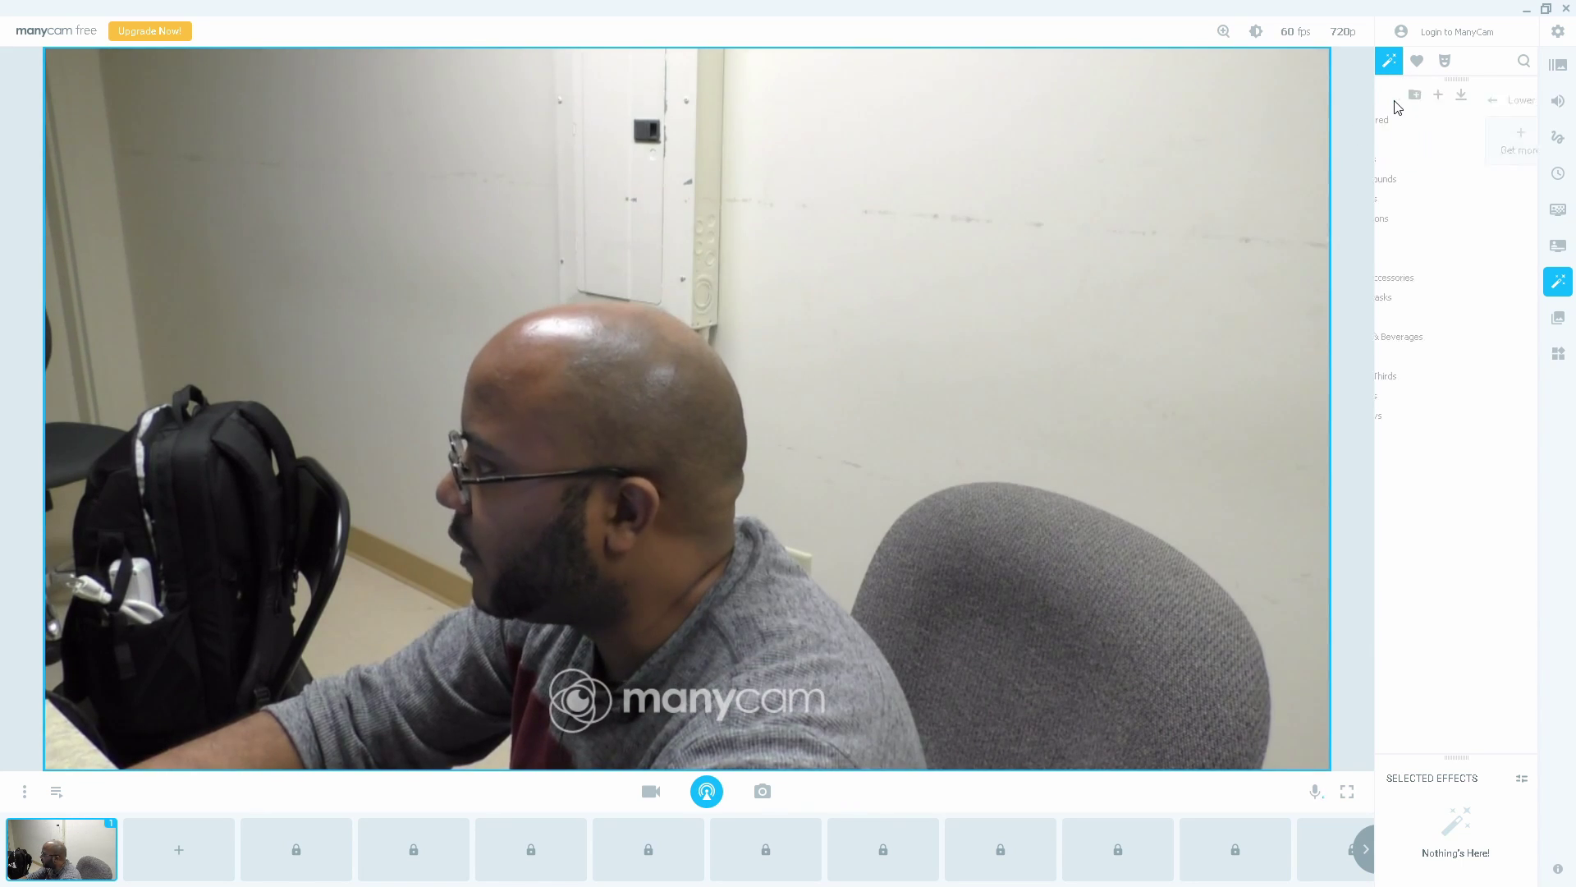
pyautogui.click(1565, 322)
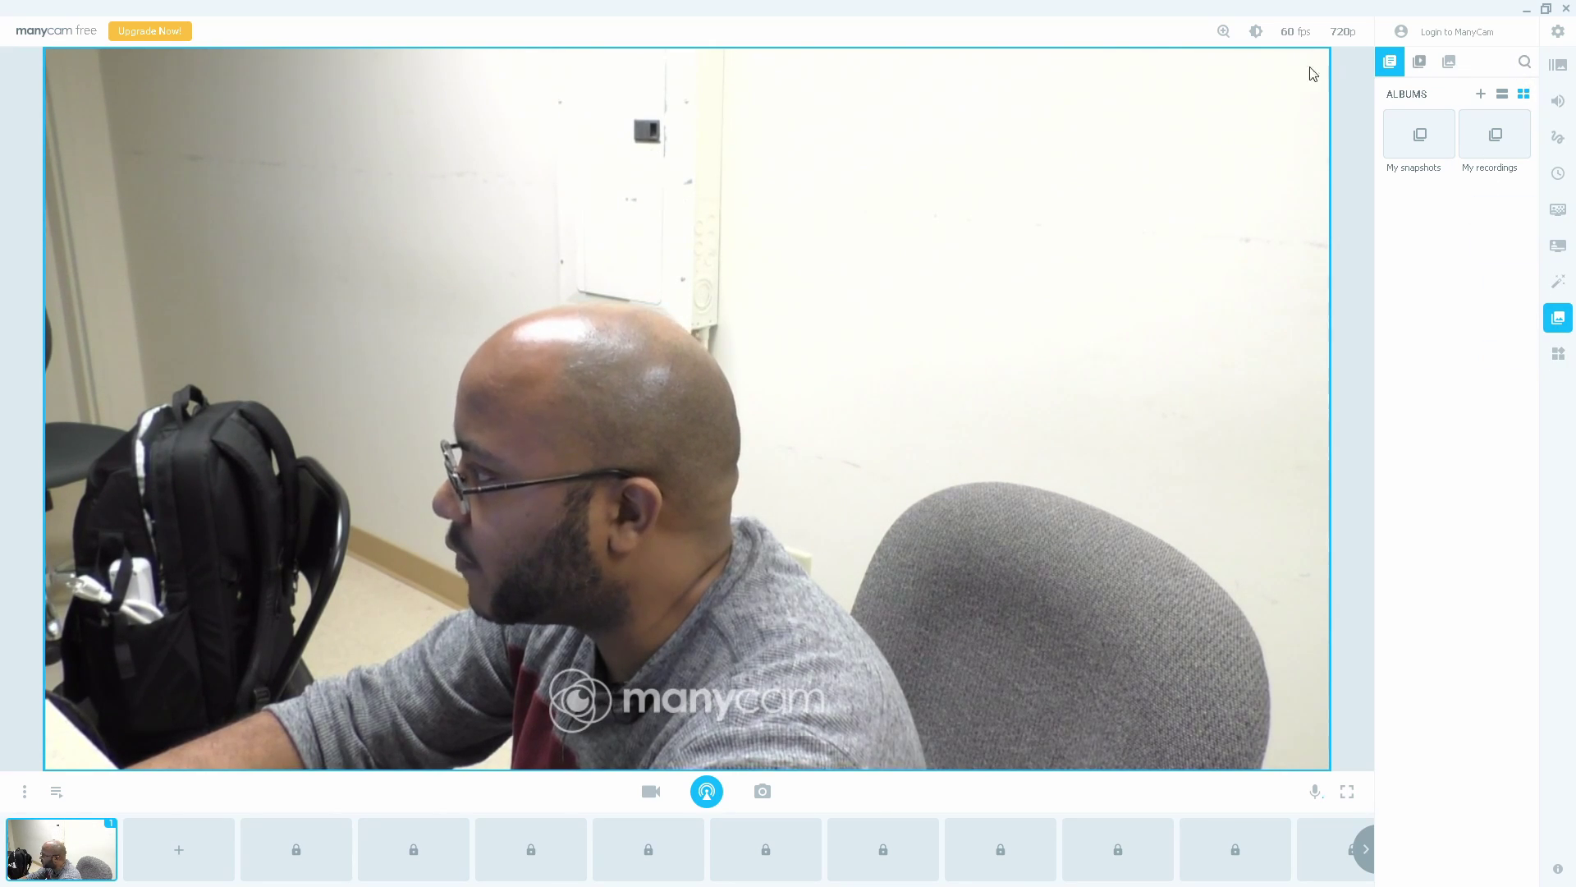
# Step: Set the preset preview display to 2 Rows
pyautogui.click(1317, 37)
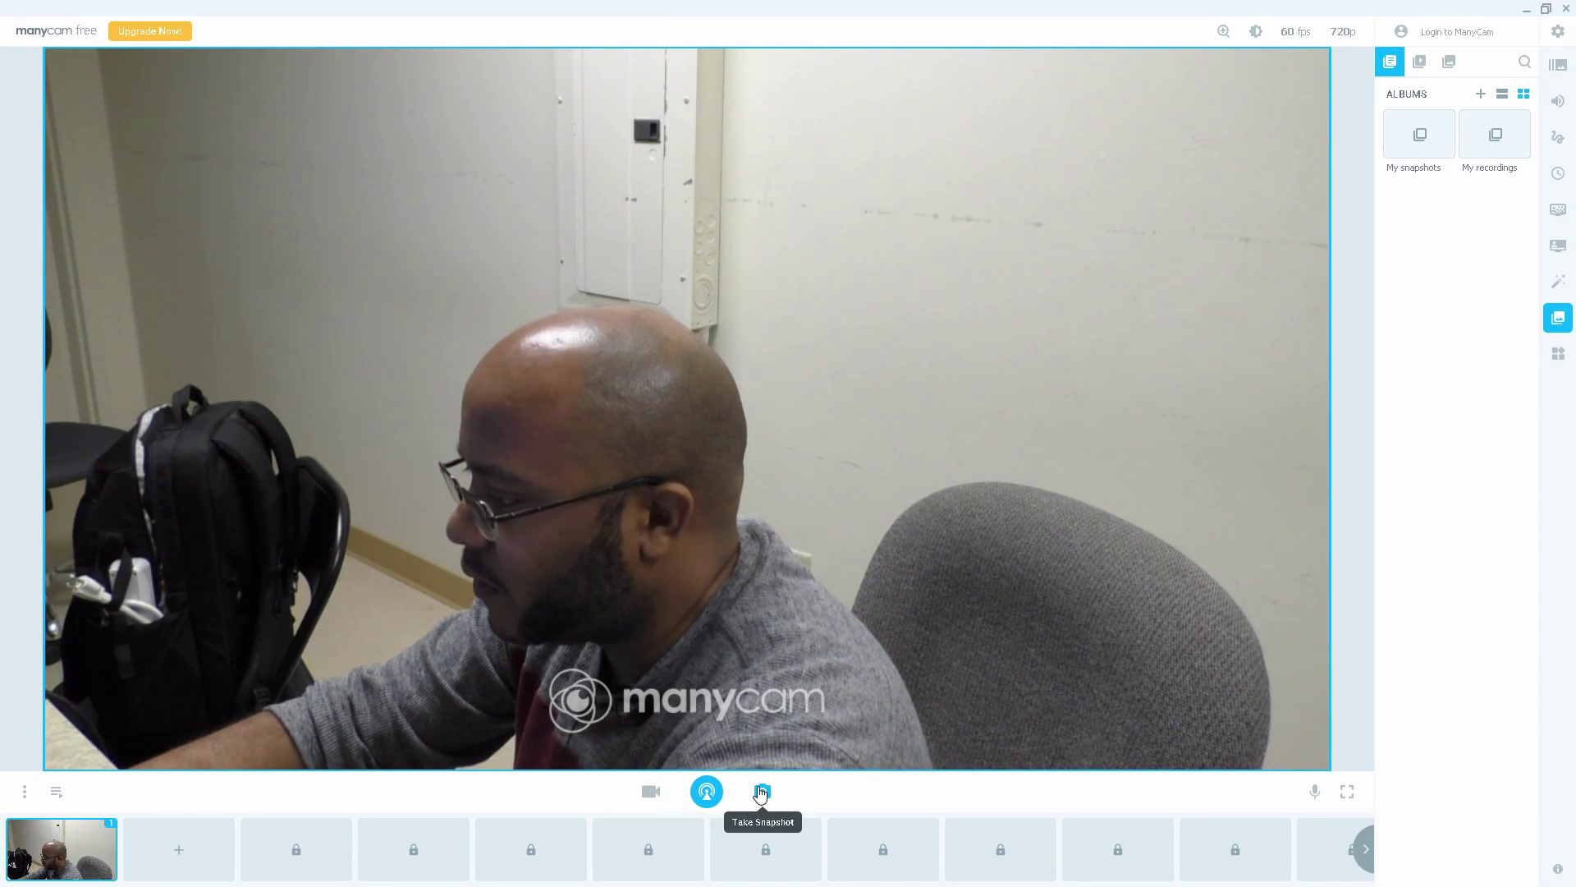
pyautogui.click(25, 793)
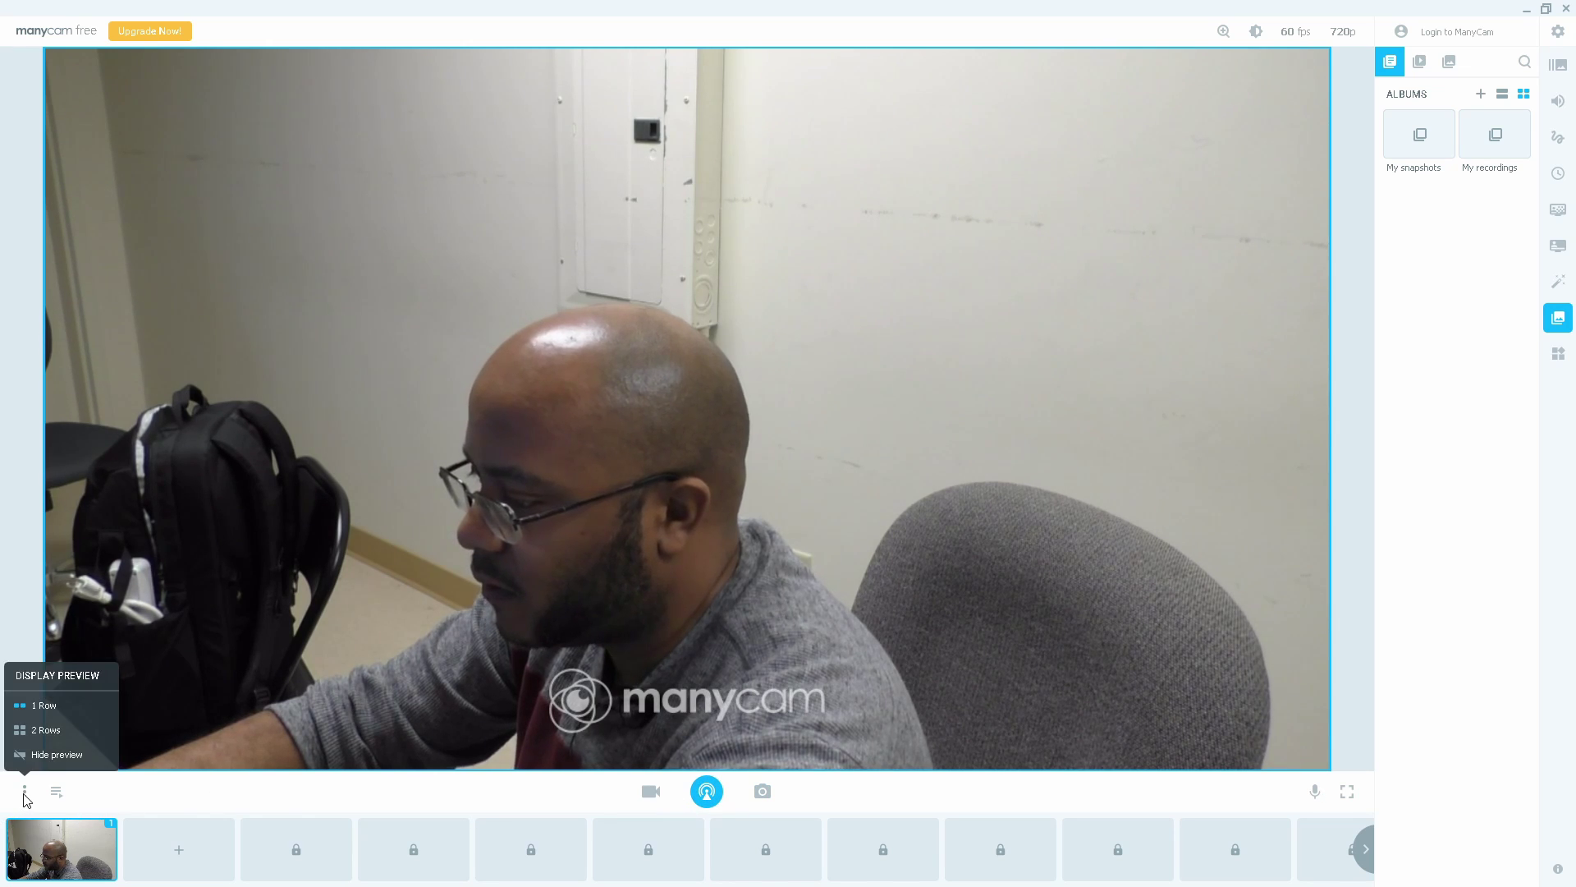
pyautogui.click(33, 731)
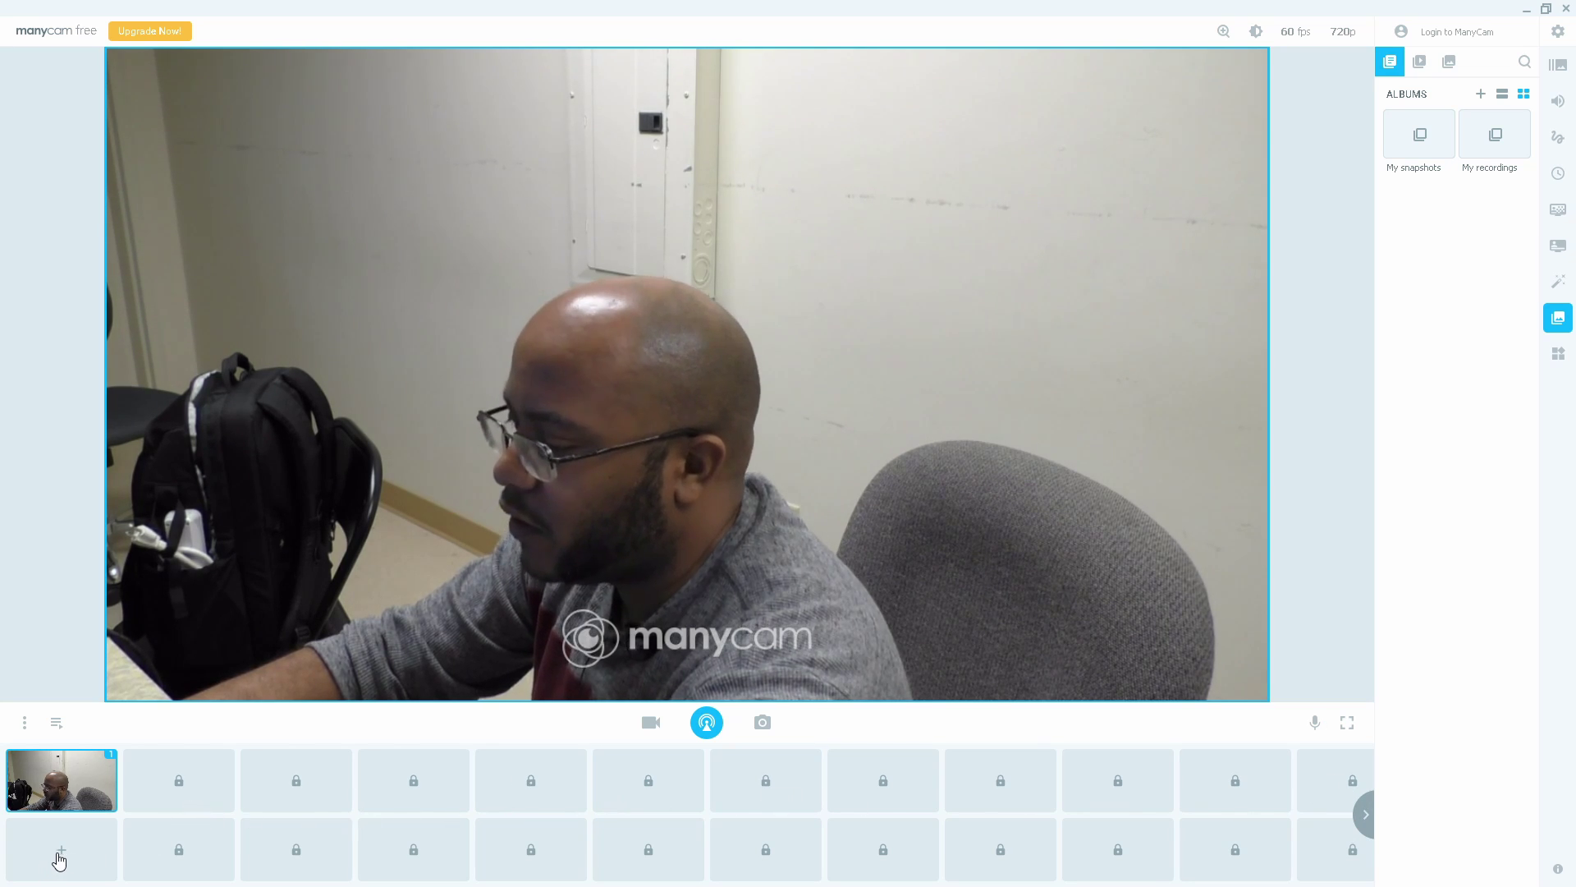
# Step: Add Desktop > Display 1 (Primary) as a new video preset
pyautogui.click(59, 851)
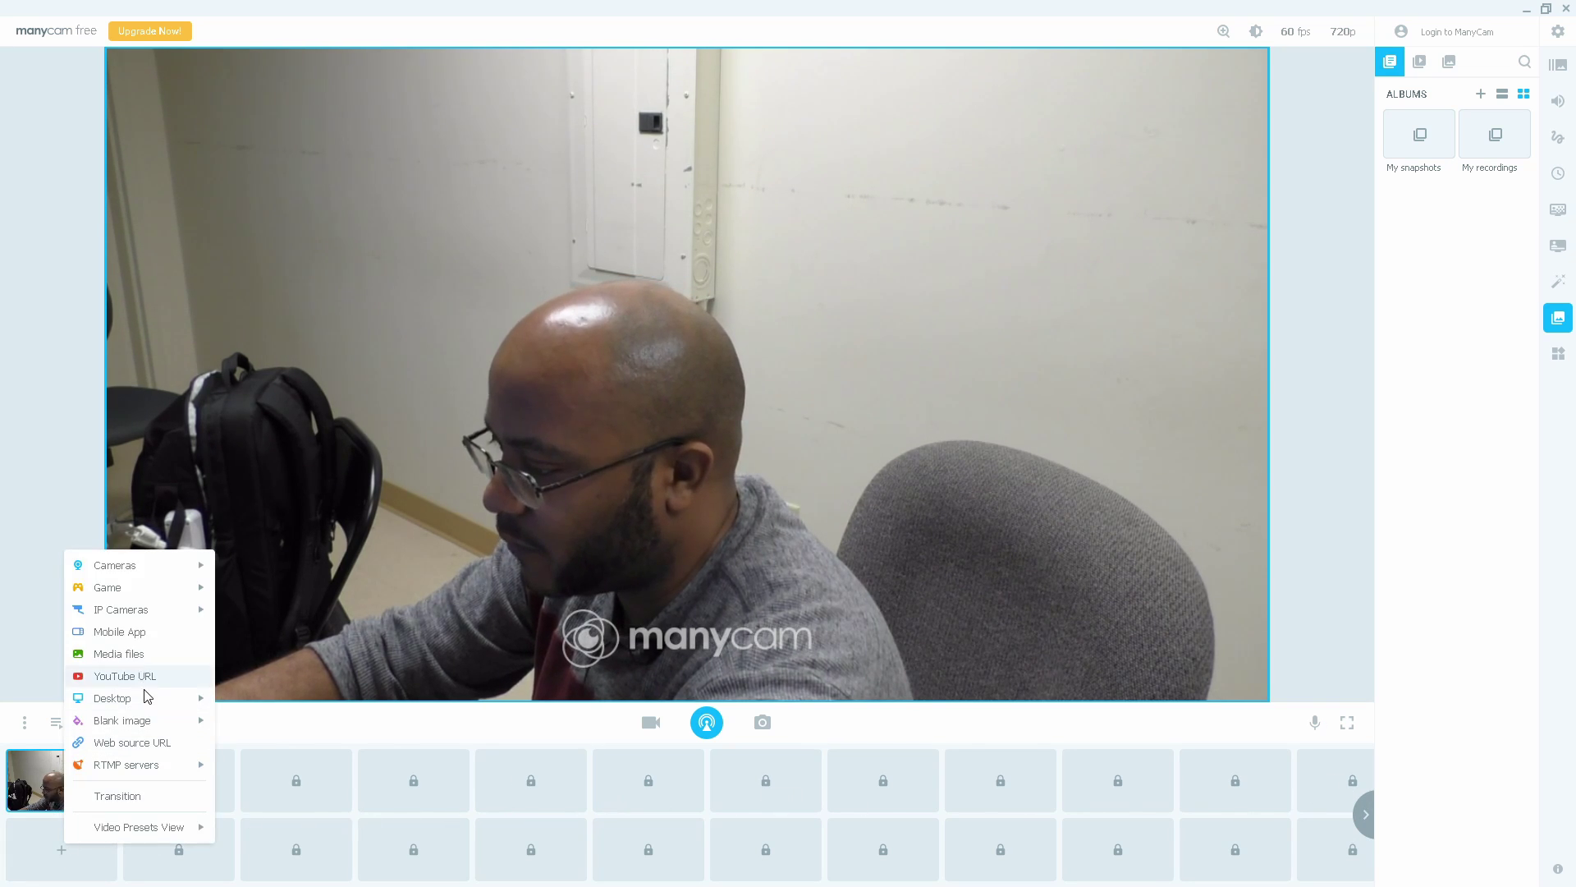
pyautogui.moveTo(151, 706)
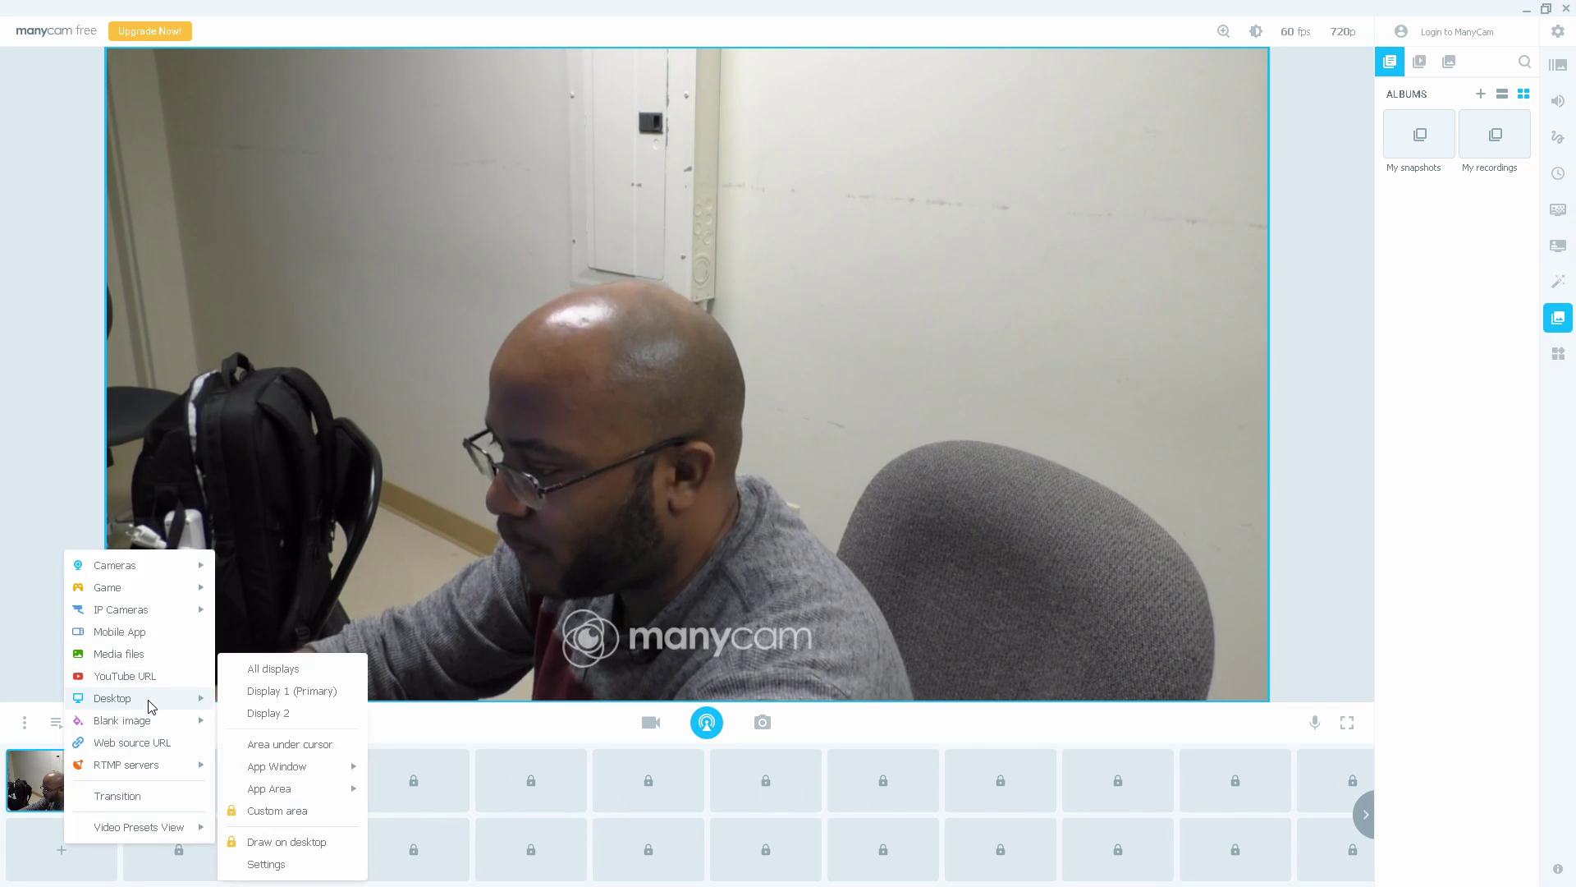
pyautogui.click(292, 691)
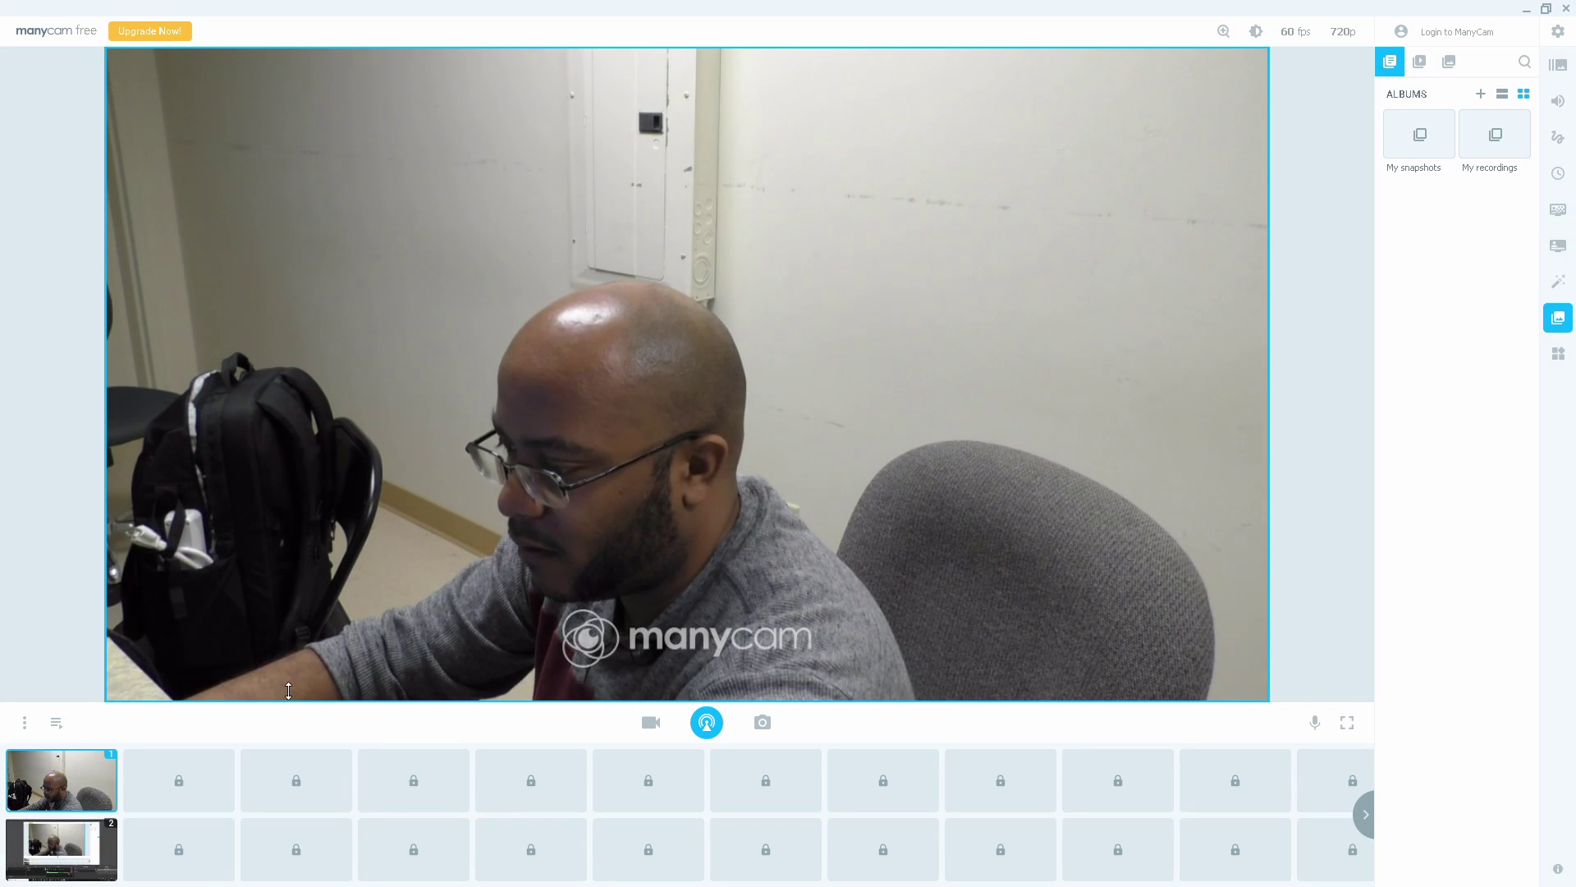
# Step: CUT live to the desktop preset, then back to the webcam, and dismiss the upgrade offer
pyautogui.moveTo(94, 838)
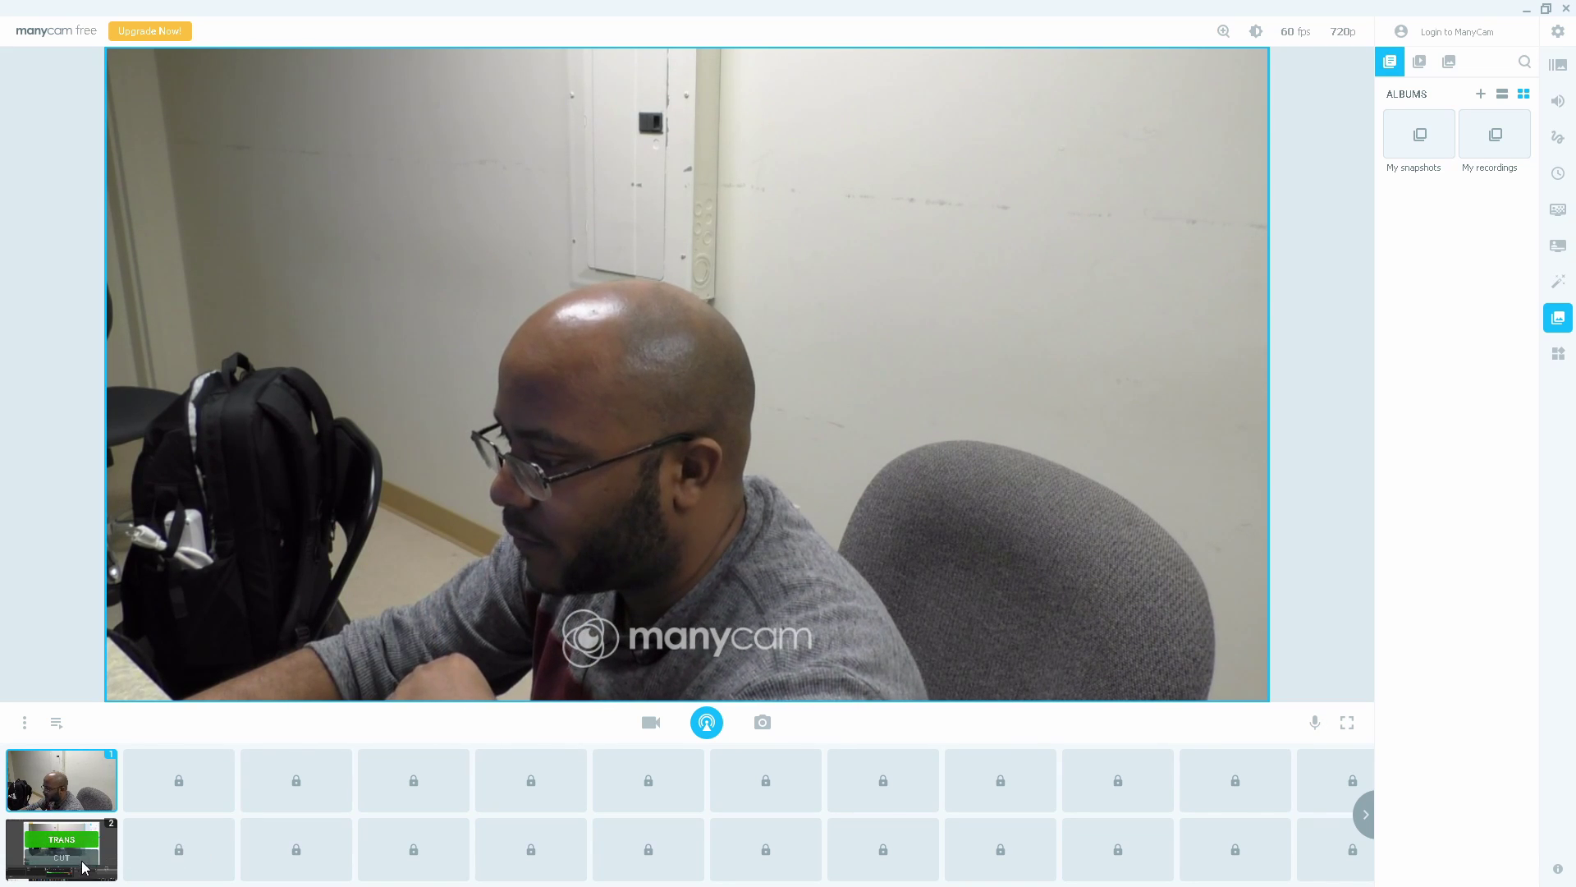
pyautogui.click(78, 847)
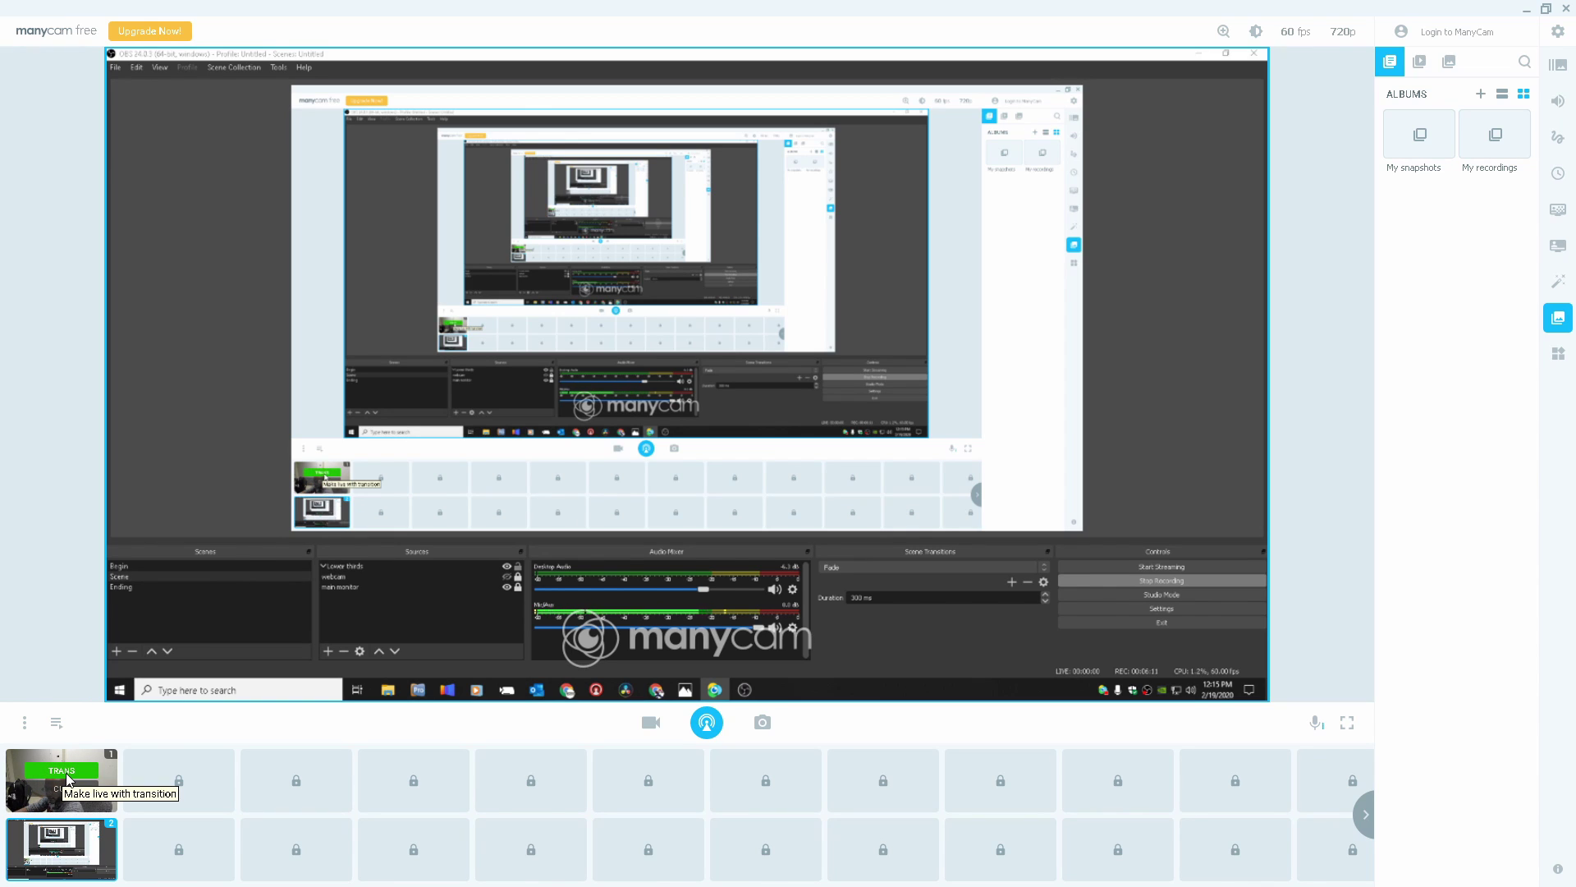
pyautogui.click(67, 778)
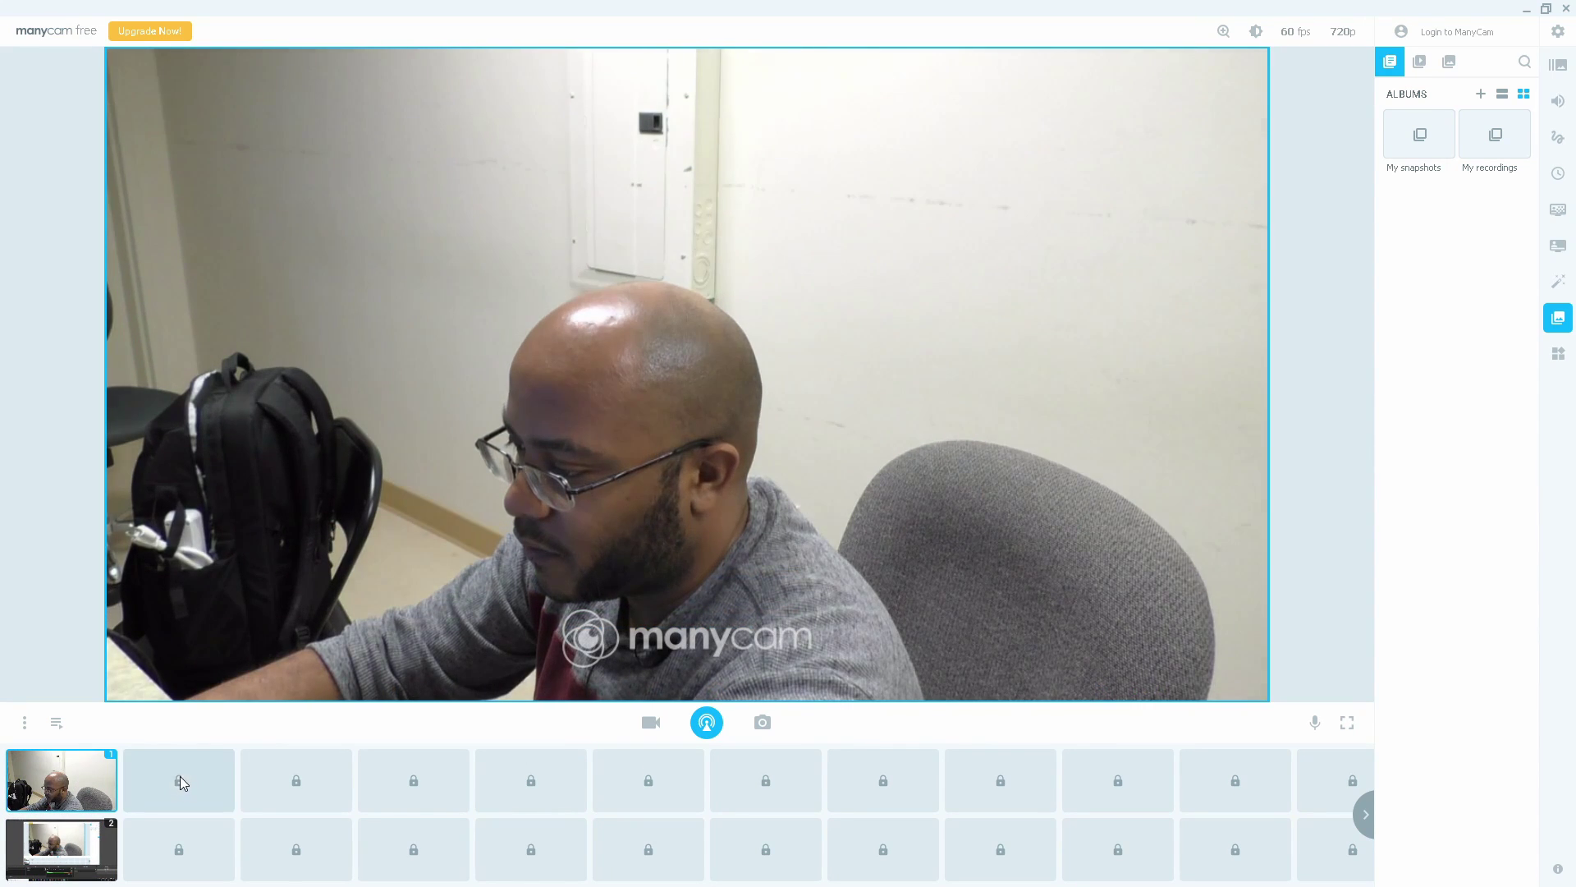
pyautogui.click(180, 780)
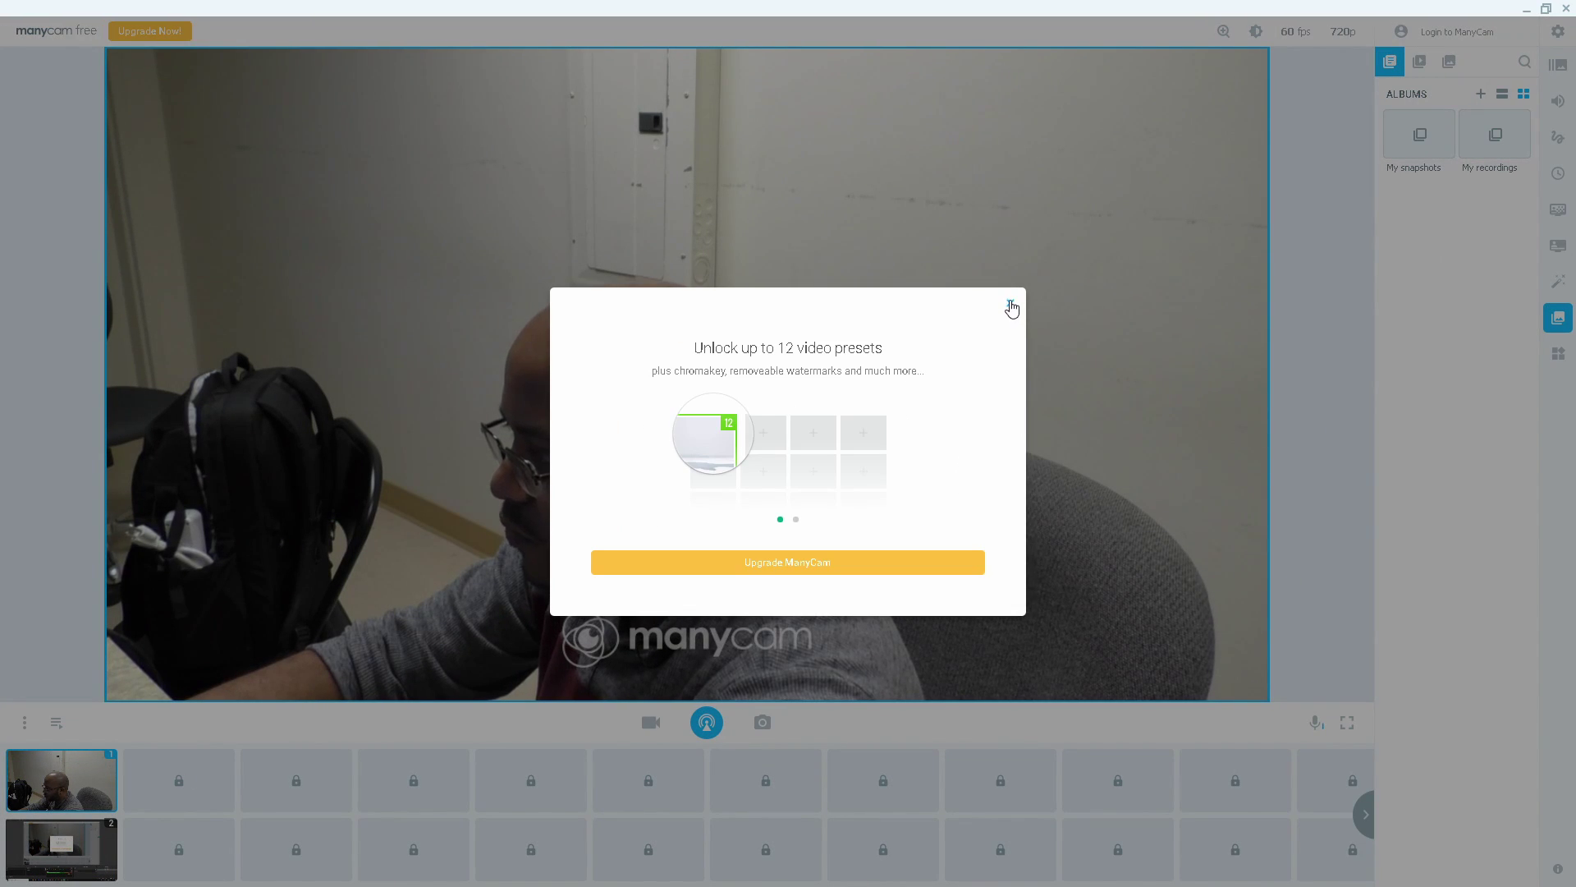
pyautogui.click(1011, 305)
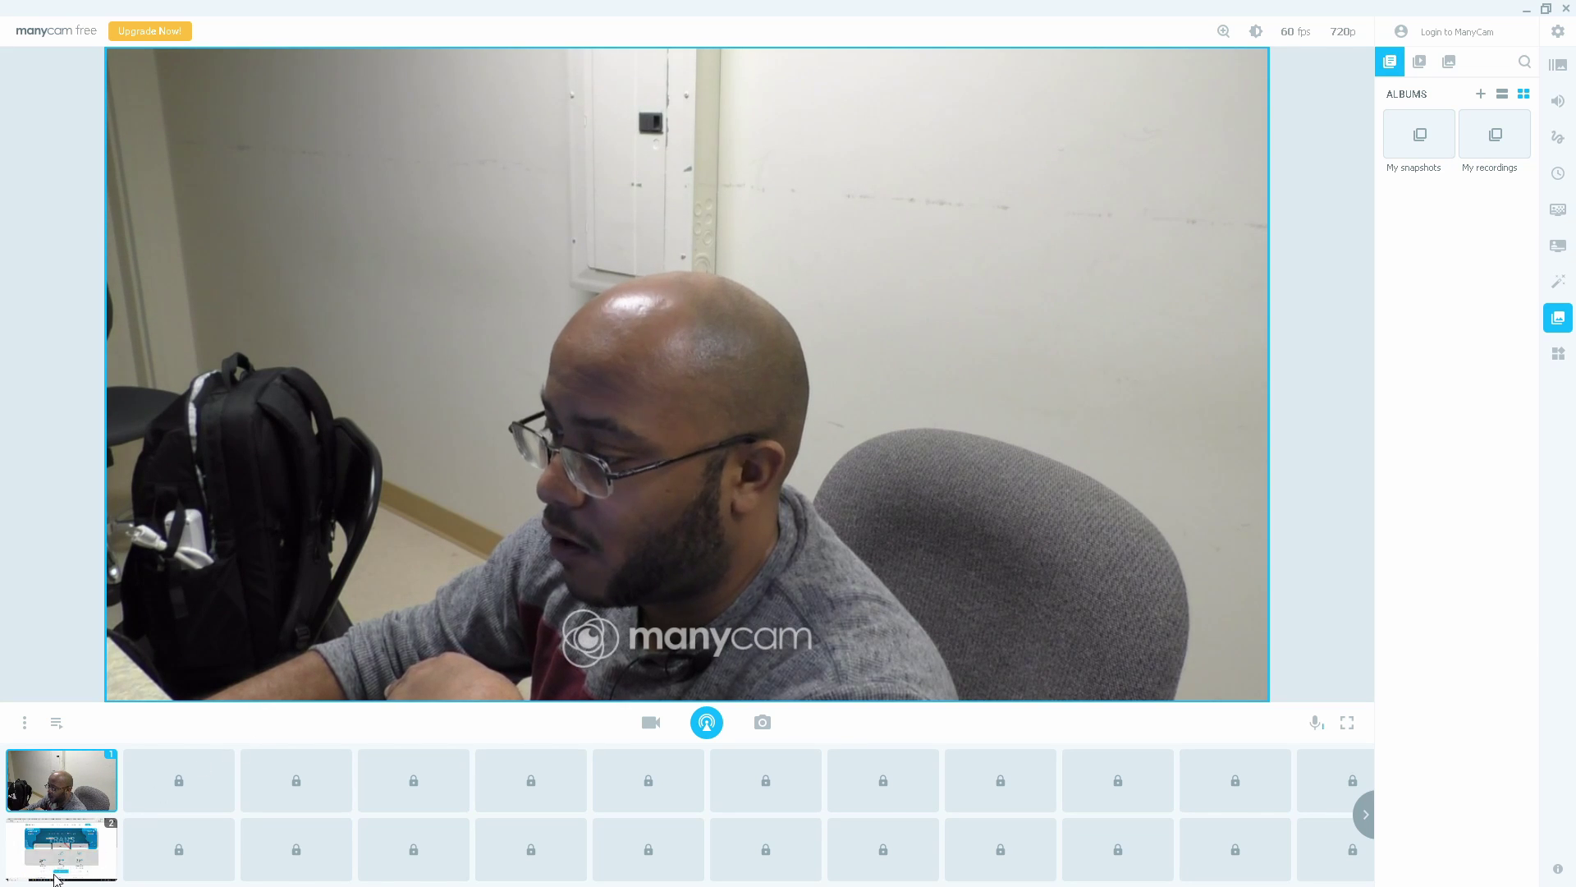
# Step: TRANS live to the desktop preset, switch pricing to Lifetime, then TRANS back to the webcam
pyautogui.moveTo(64, 840)
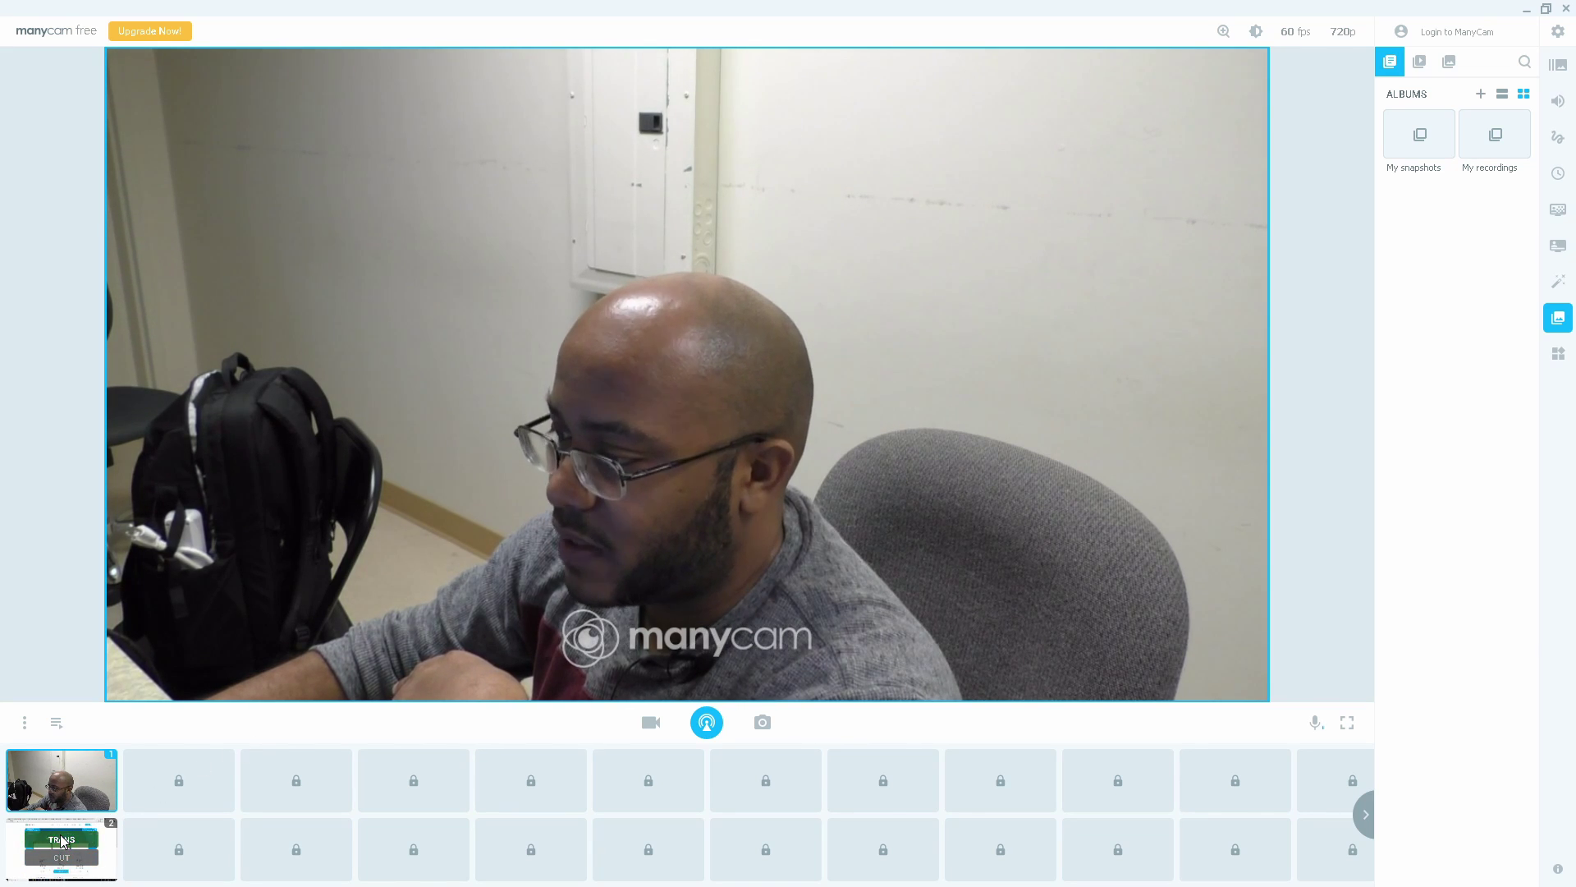
pyautogui.click(61, 840)
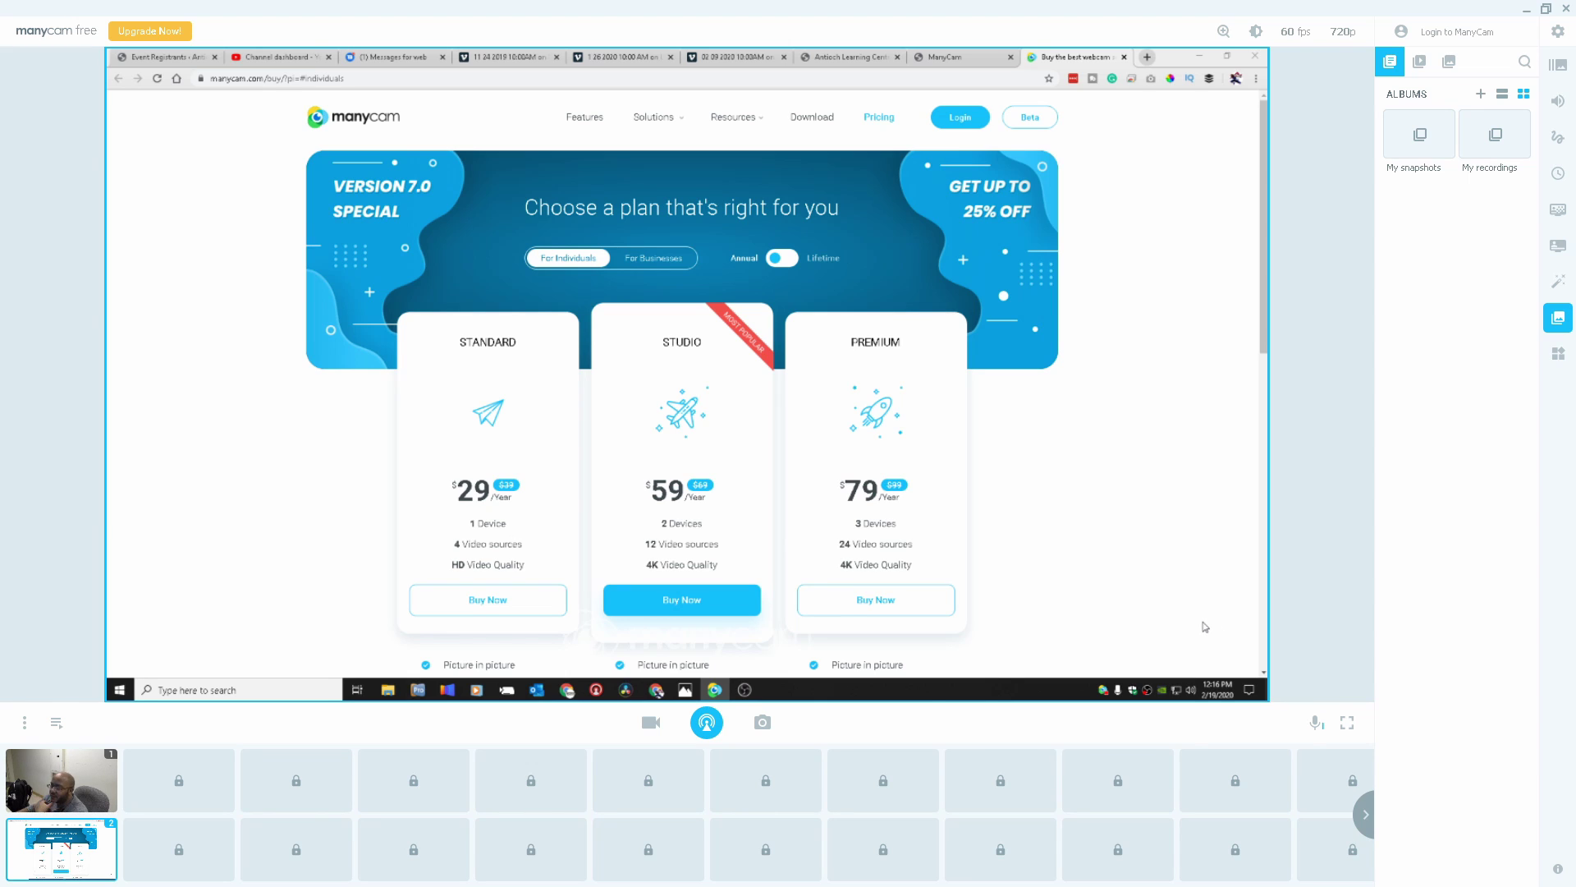
pyautogui.scroll(-5, 1206, 626)
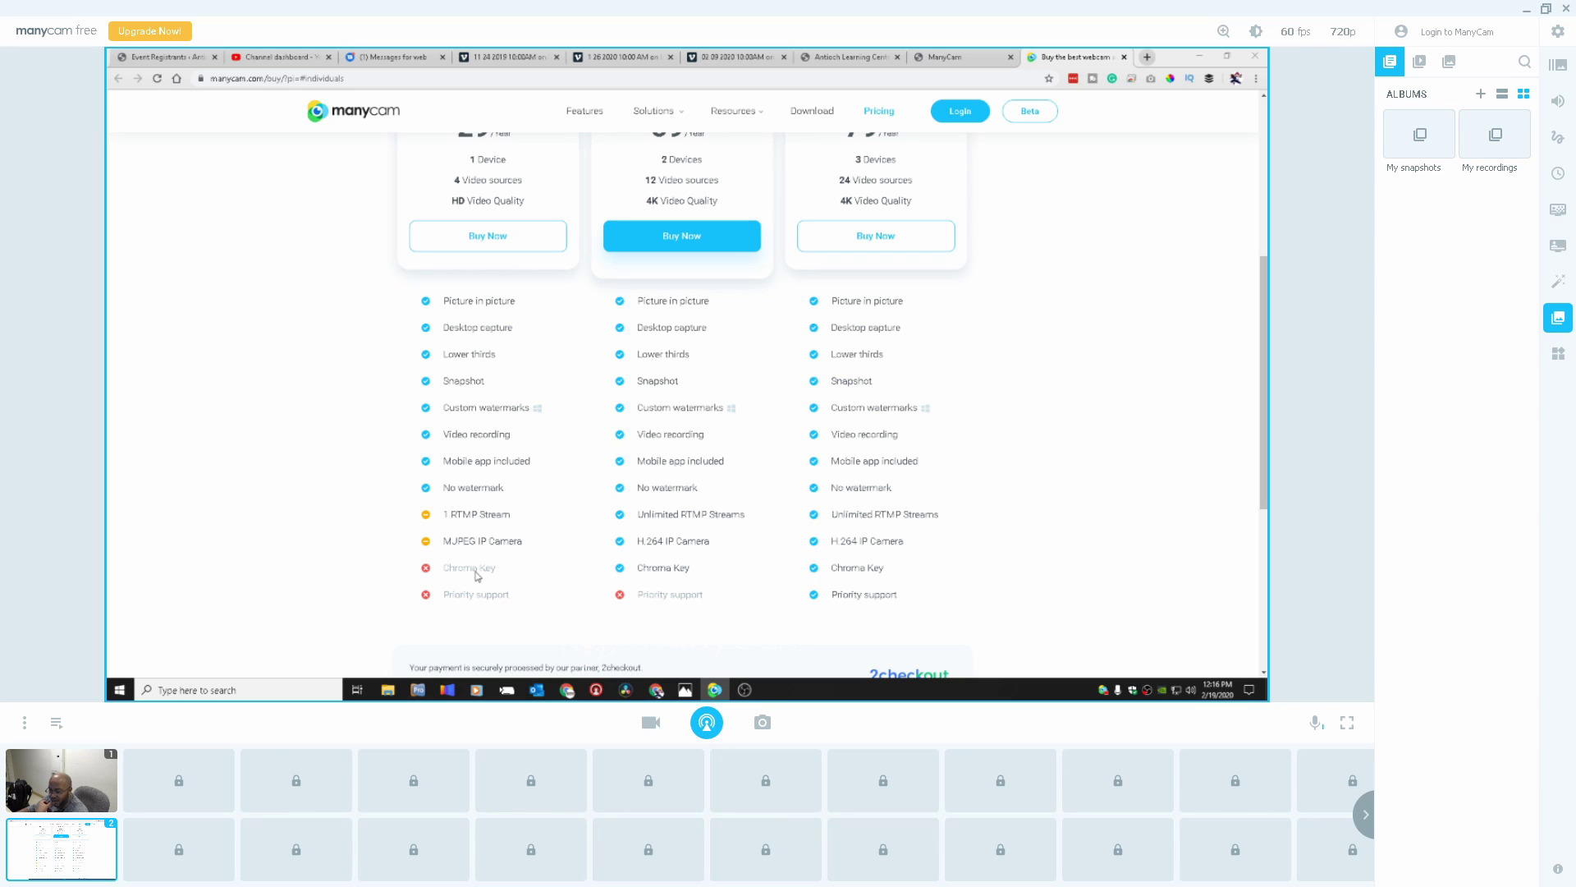
pyautogui.scroll(-3, 473, 575)
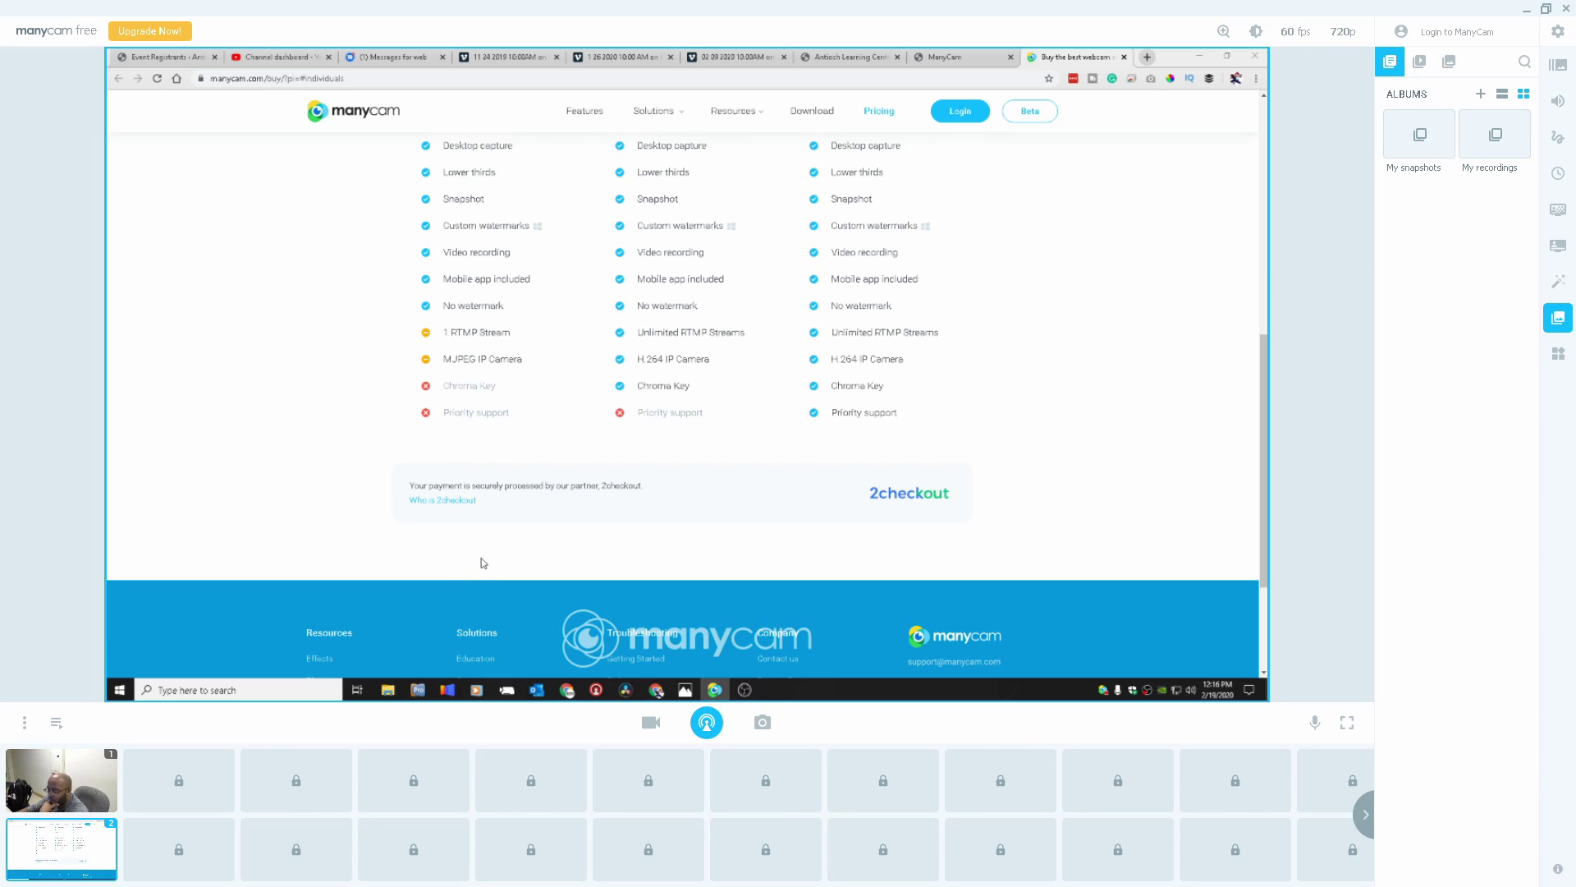
pyautogui.scroll(9, 483, 563)
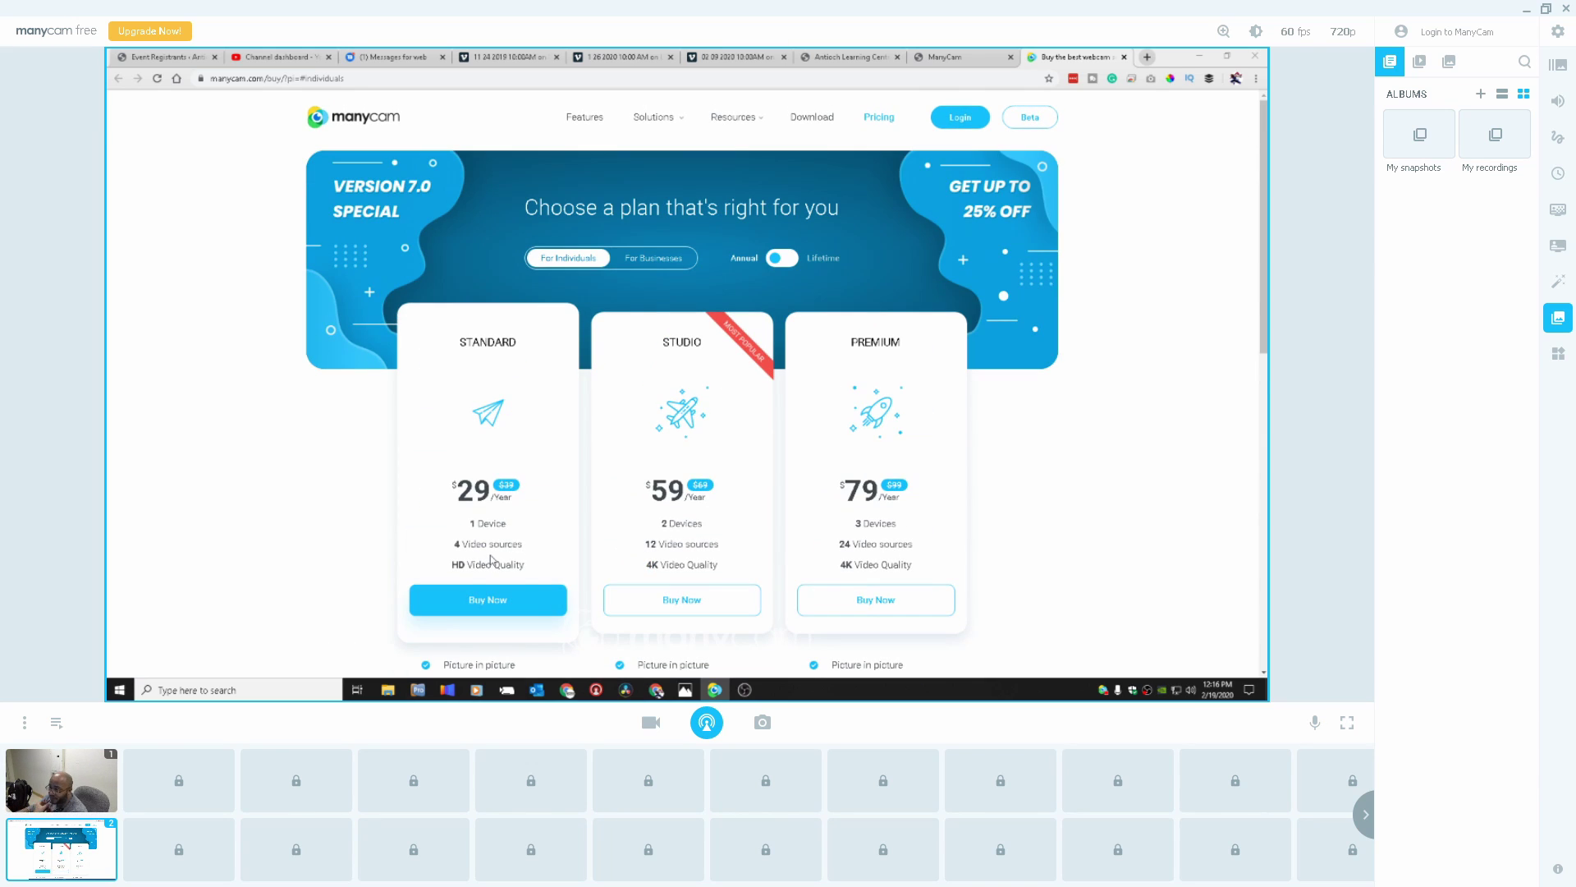
pyautogui.click(784, 258)
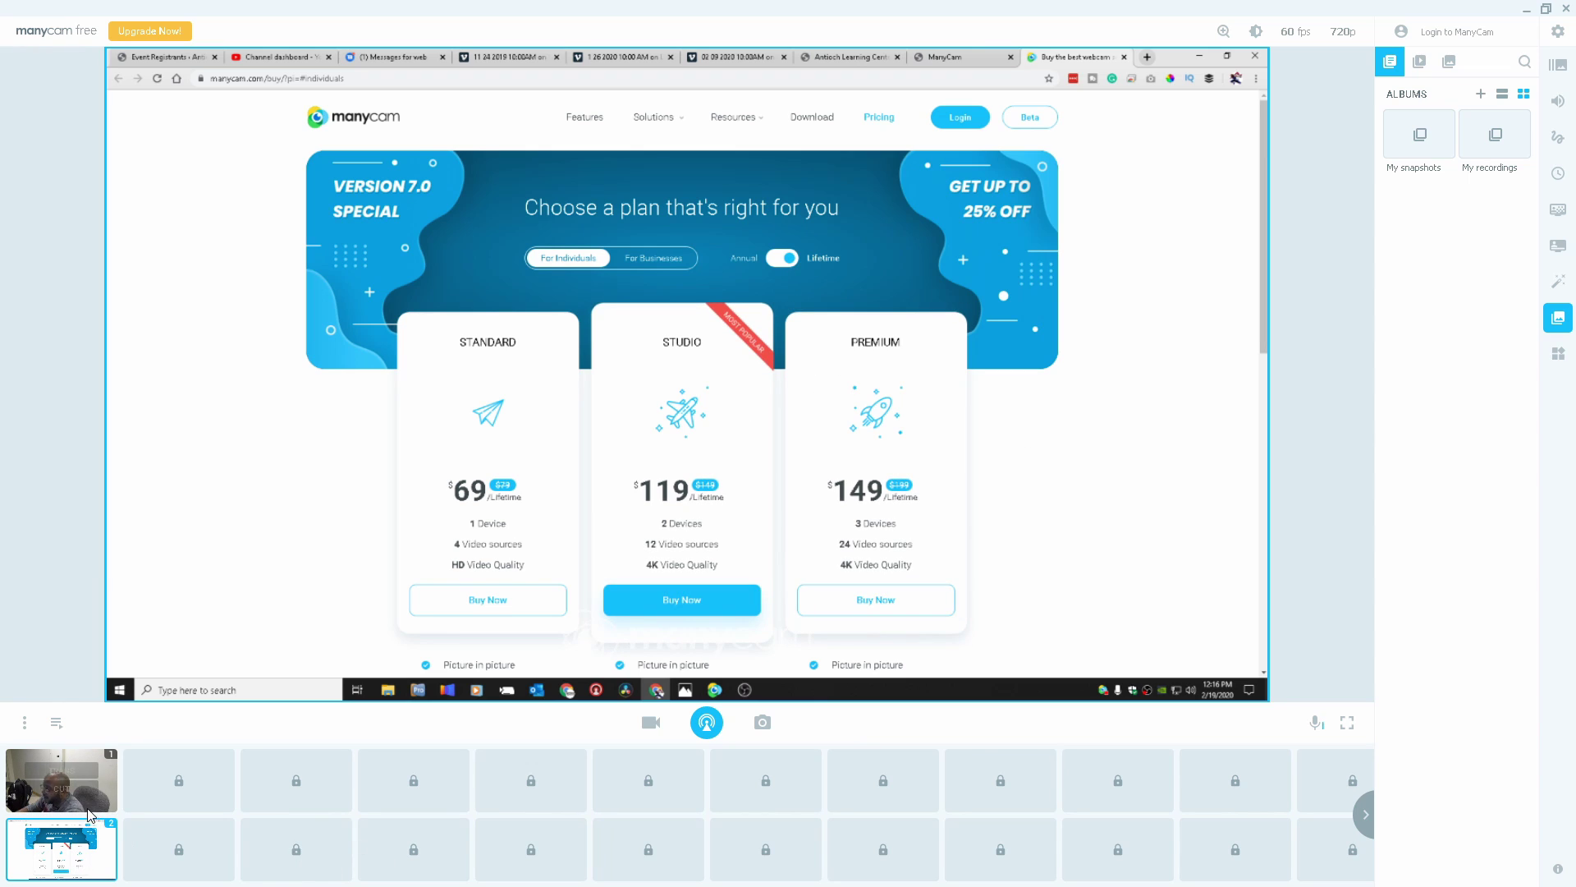
pyautogui.click(65, 772)
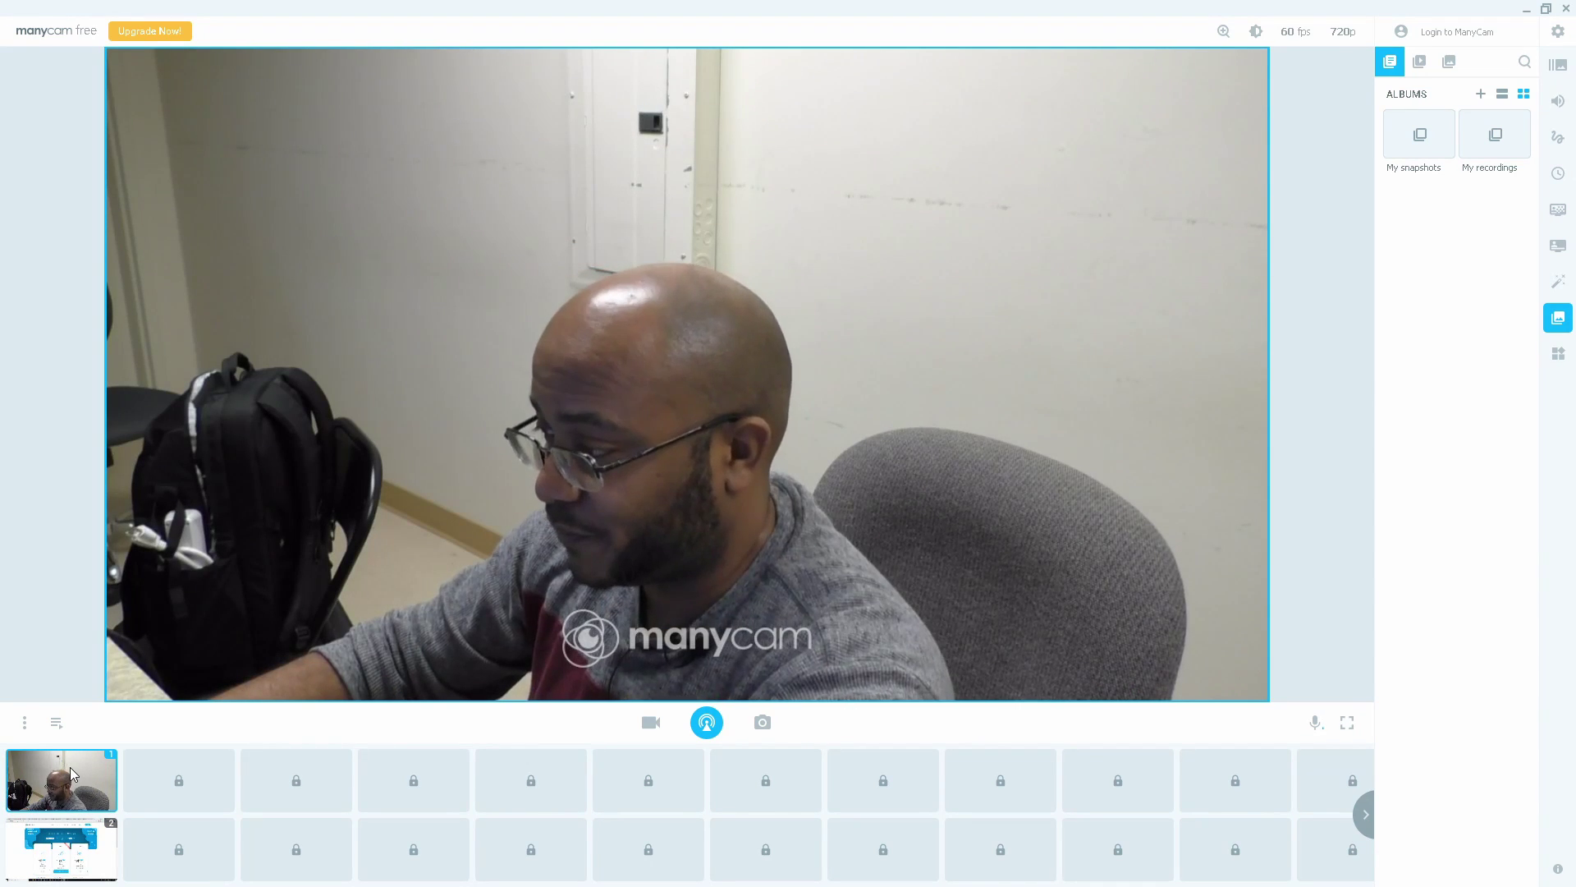